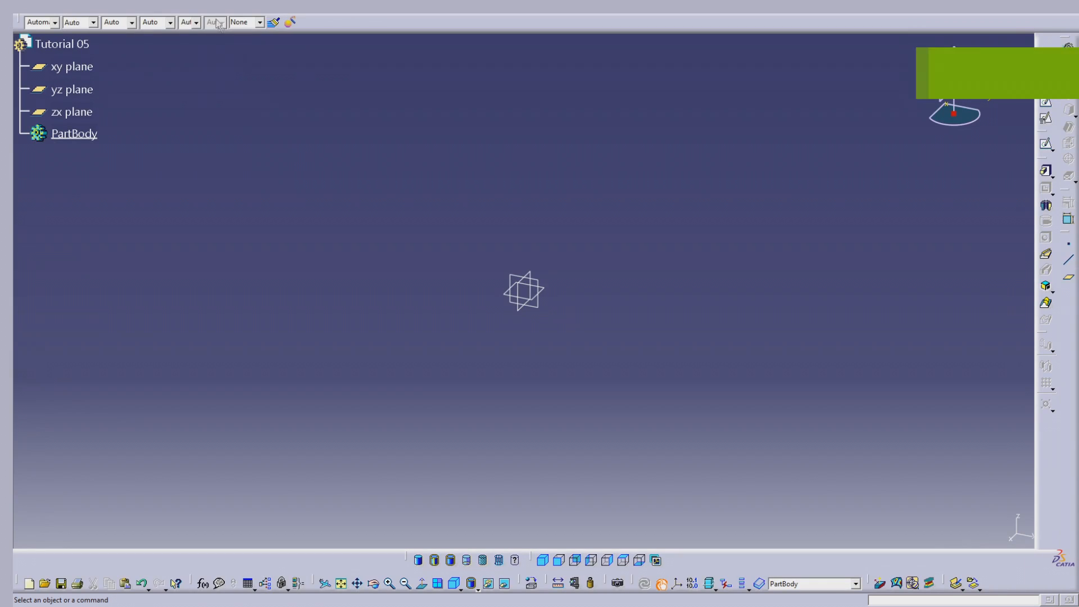
Insert a new body into the part and rename it Tutorial 05
left_click(198, 7)
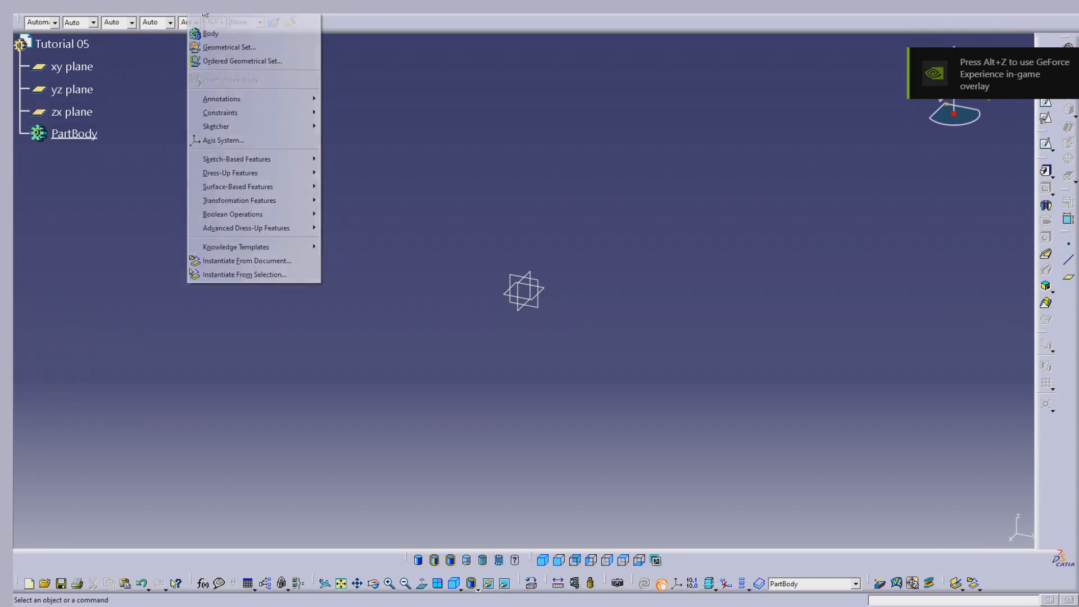
left_click(217, 32)
right_click(79, 156)
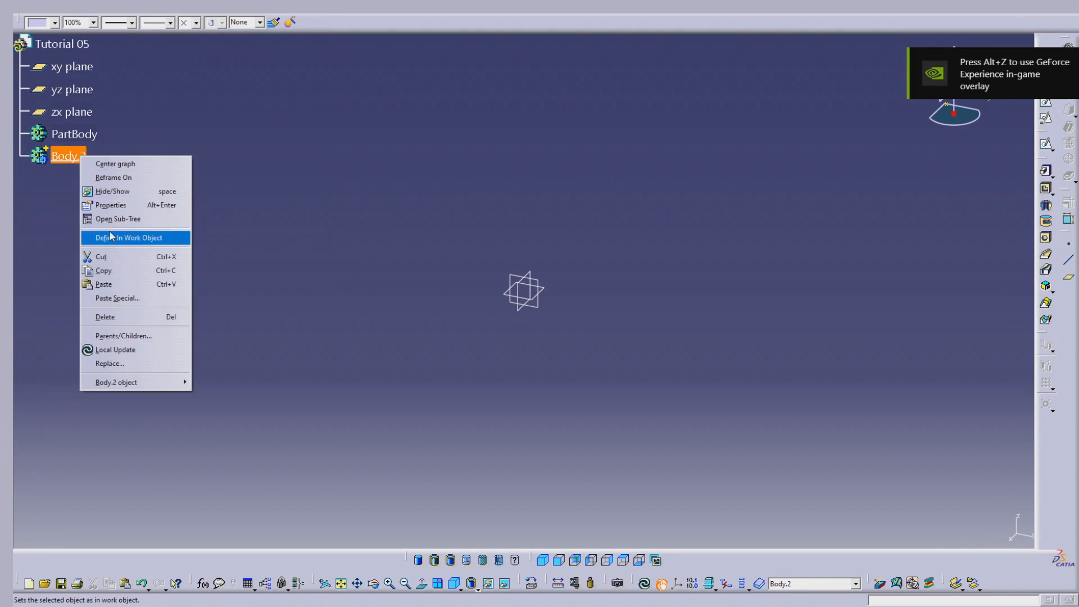
left_click(140, 204)
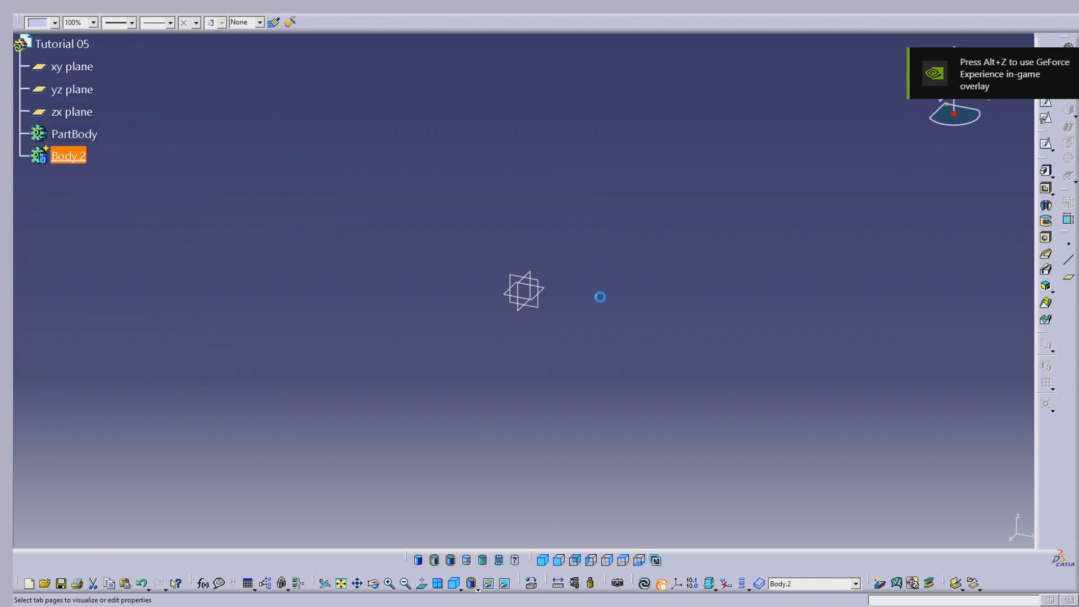
left_click(828, 255)
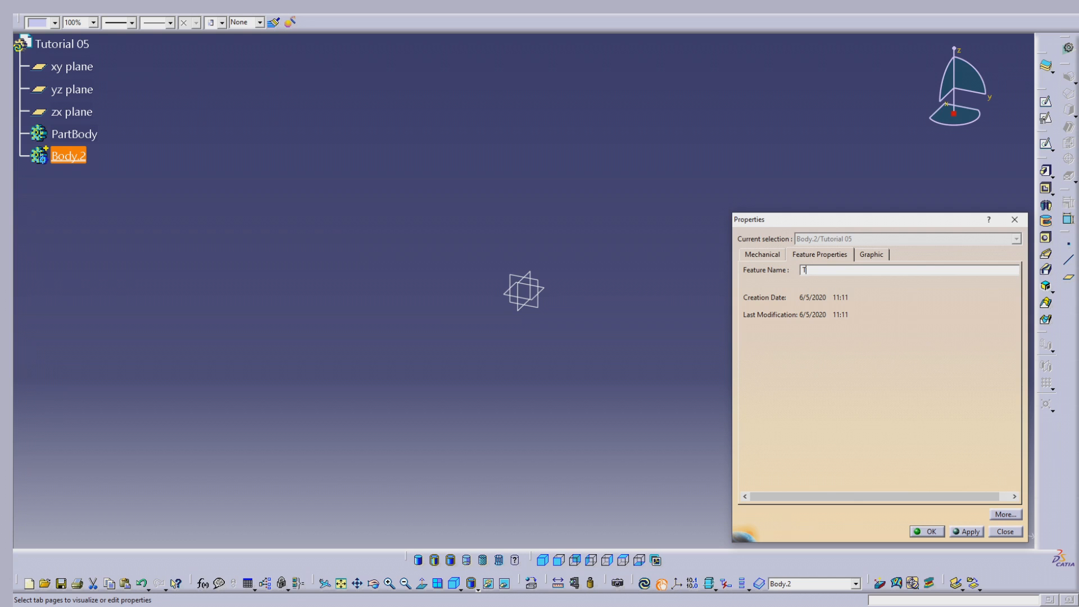
type("Tutorial 05")
key("Return")
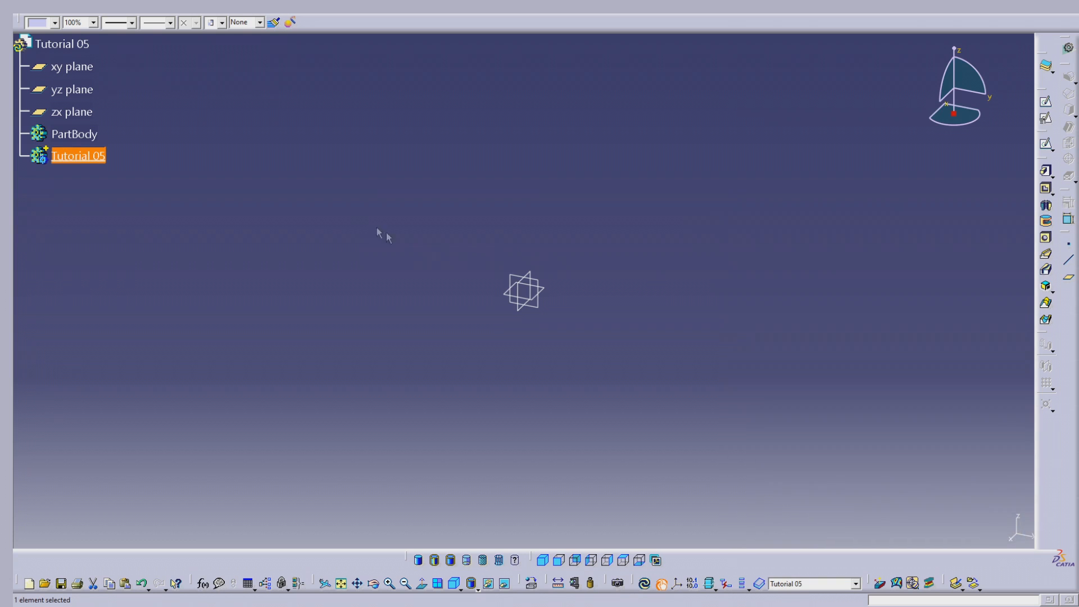
Insert a second new body below Tutorial 05 and define it as the in-work object
left_click(377, 227)
left_click(201, 8)
left_click(210, 37)
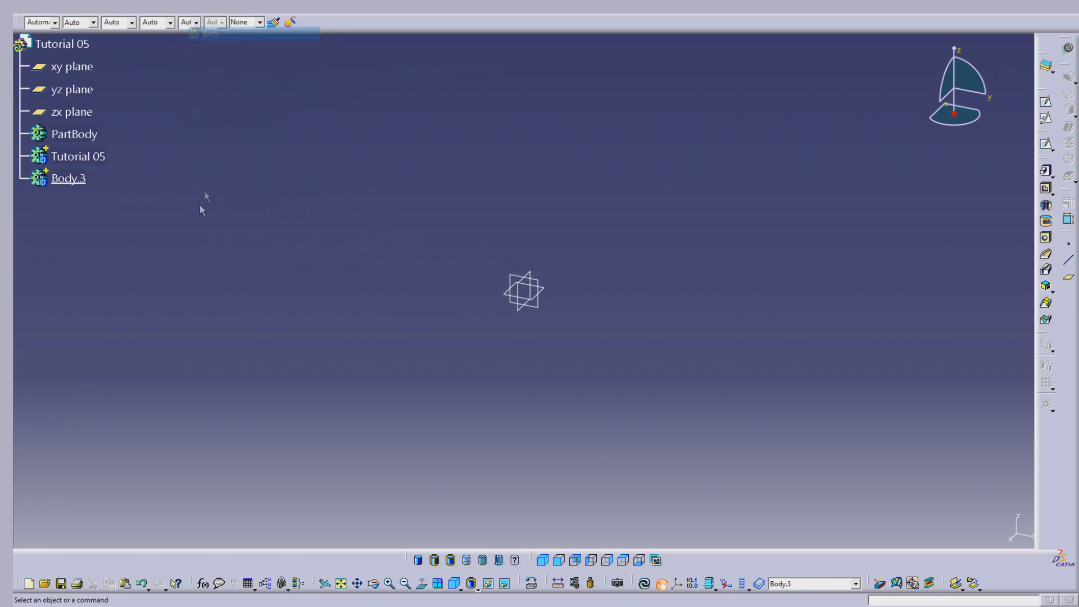
right_click(85, 181)
left_click(125, 264)
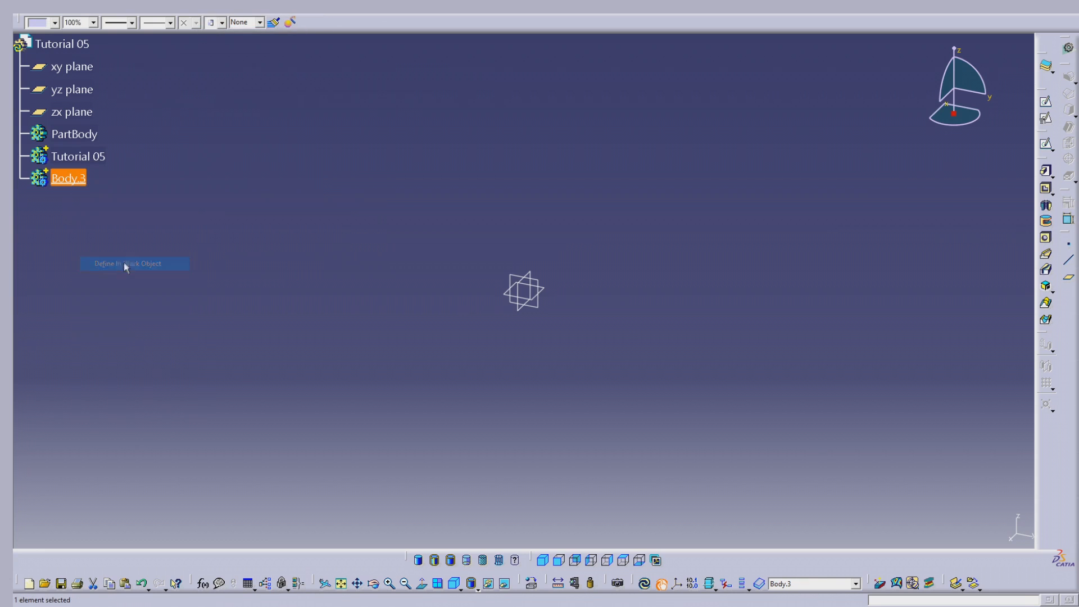
Hide the three reference planes and start a new sketch on the xy plane
left_click_drag(572, 247, 470, 328)
key("space")
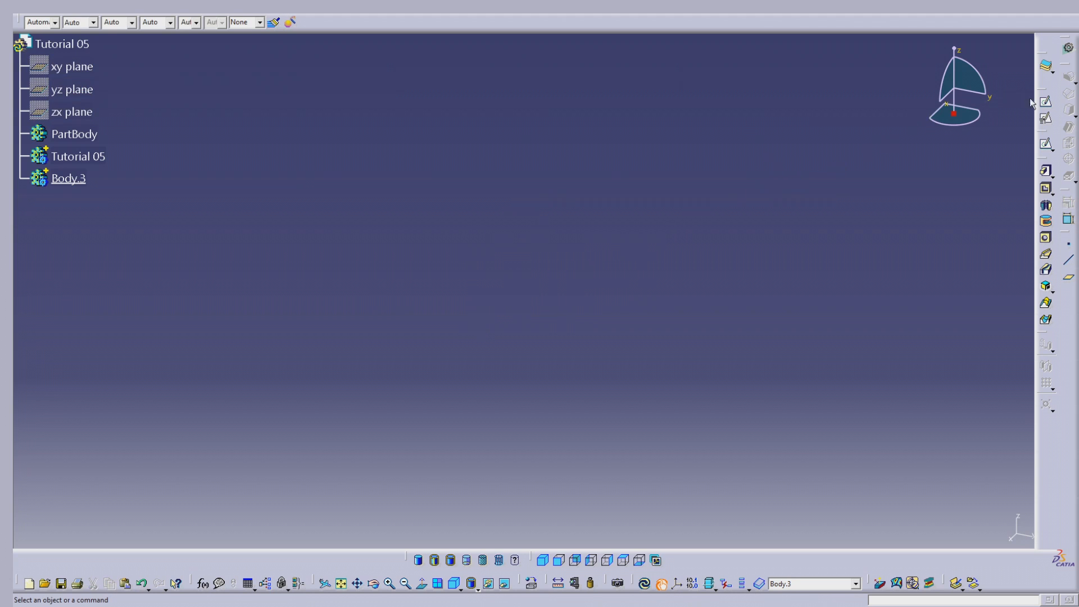
left_click(1046, 107)
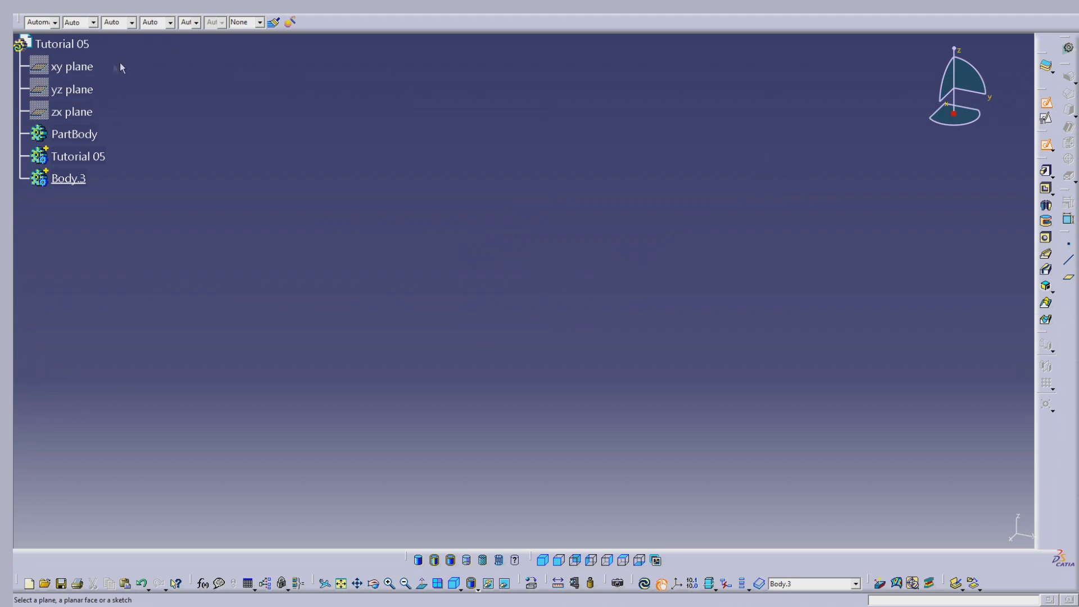
left_click(89, 67)
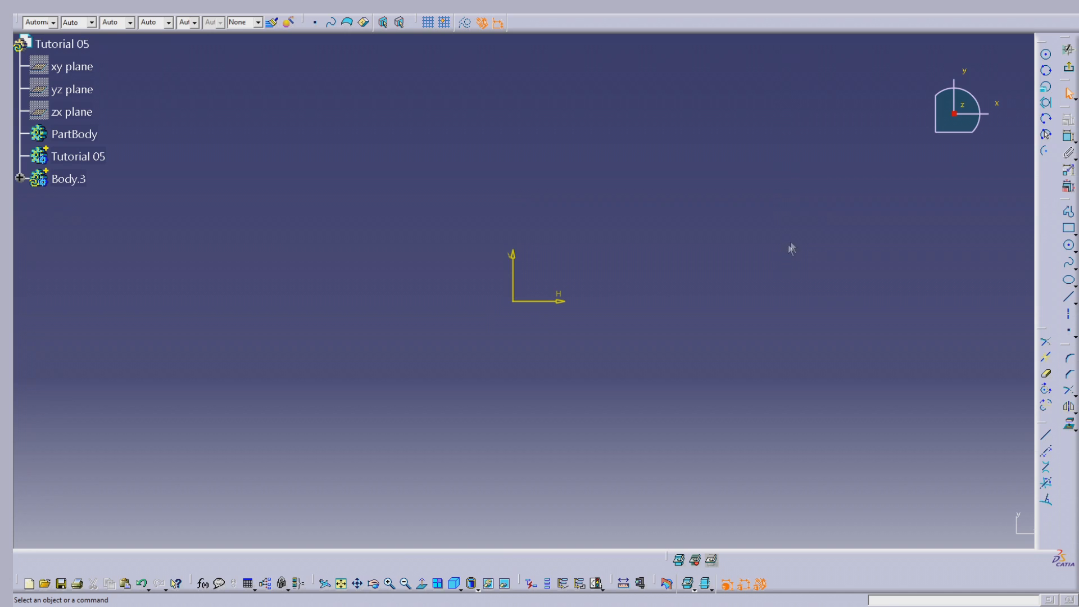
Sketch a rectangle about 180 mm wide and 81 mm high around the sketch origin
left_click(1068, 229)
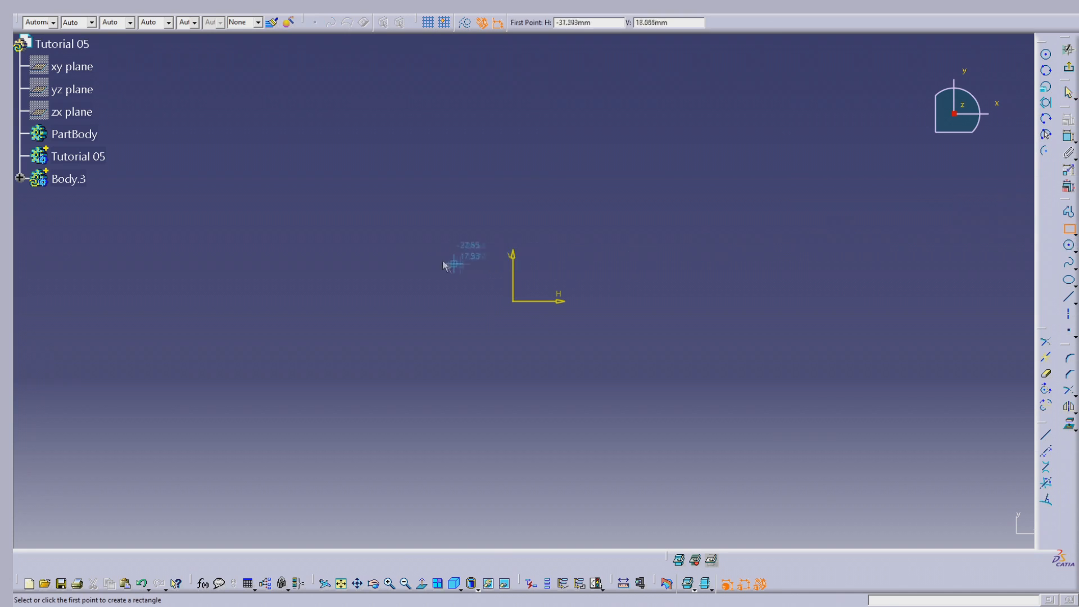
left_click(353, 219)
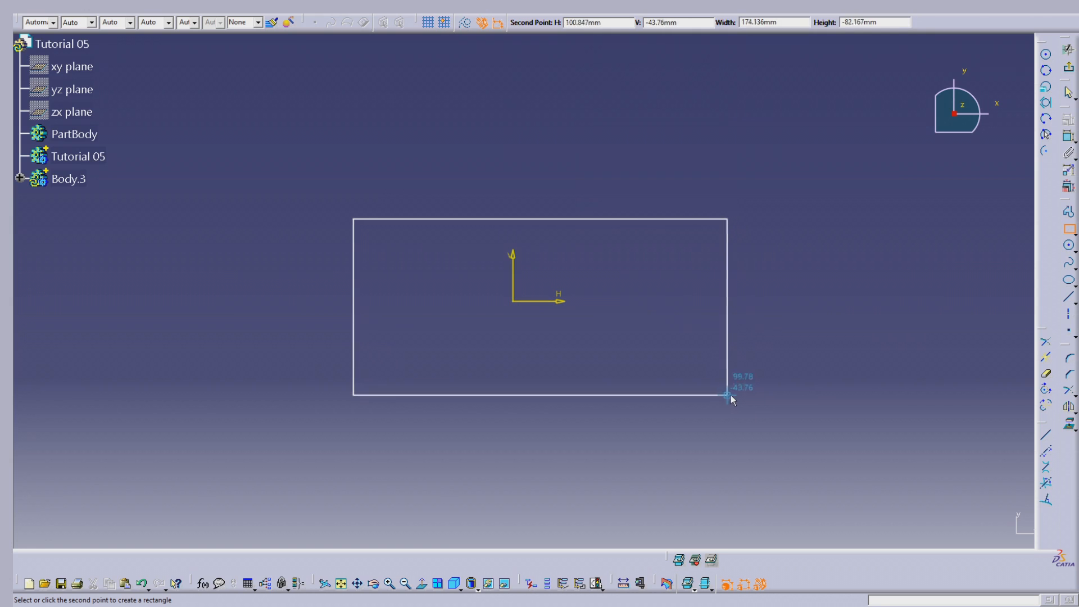
left_click(740, 393)
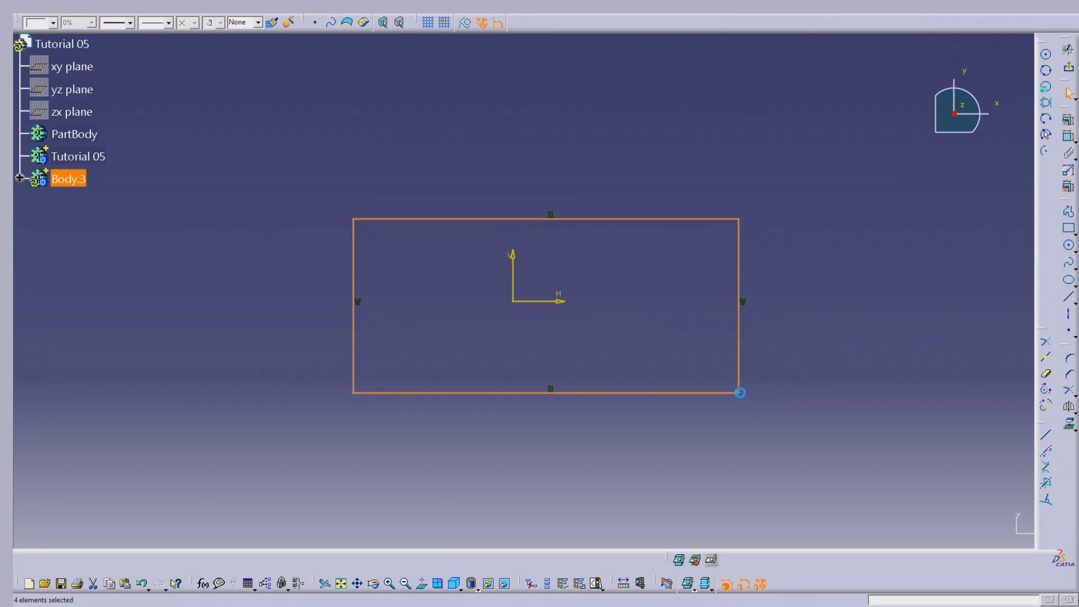
left_click(855, 270)
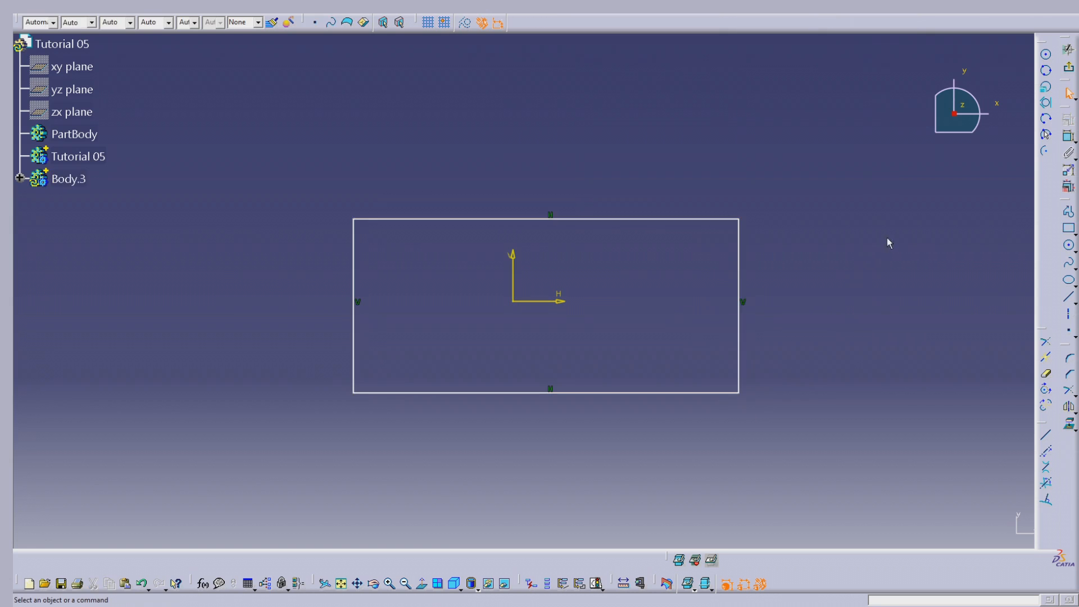
Sketch a circle of about 26 mm radius crossing the rectangle's upper edge, slightly off the vertical axis
left_click(1069, 247)
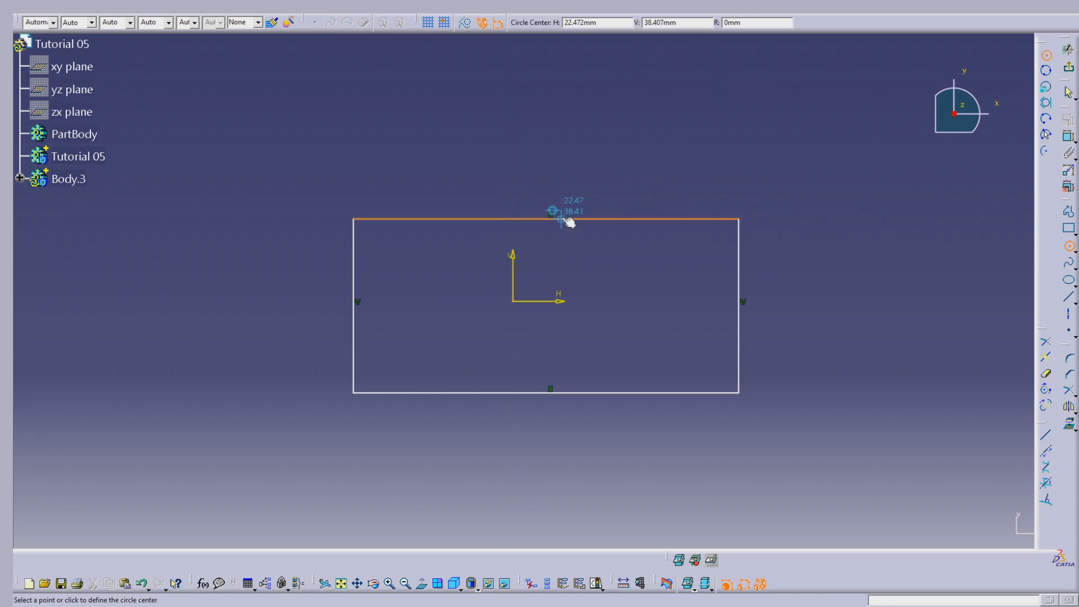
left_click(546, 229)
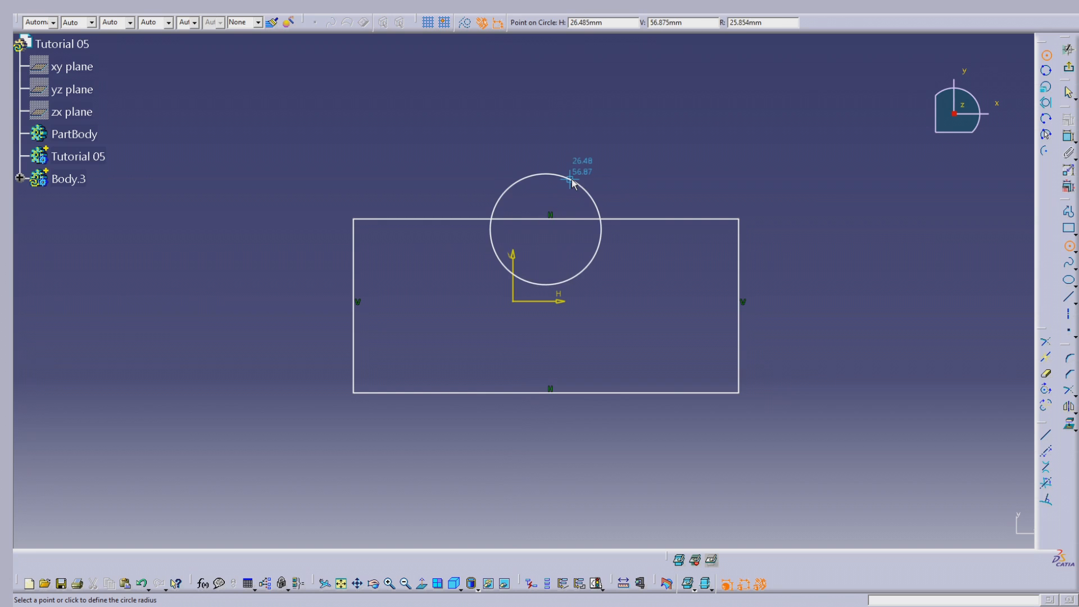
left_click(570, 179)
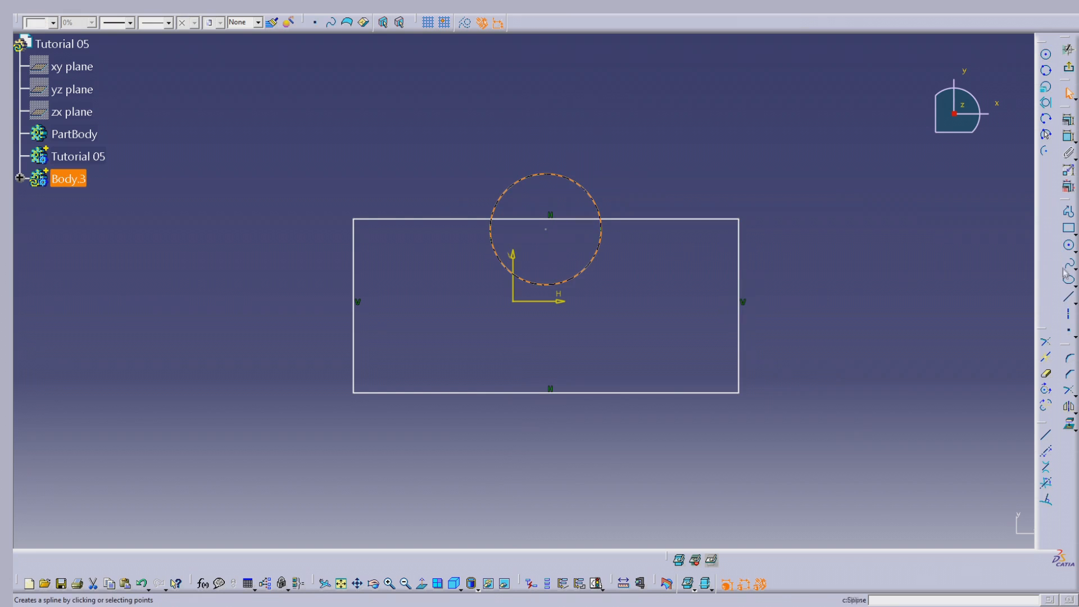
Sketch a circle of about 28 mm radius centred on the horizontal axis and crossing the rectangle's right edge
left_click(1069, 246)
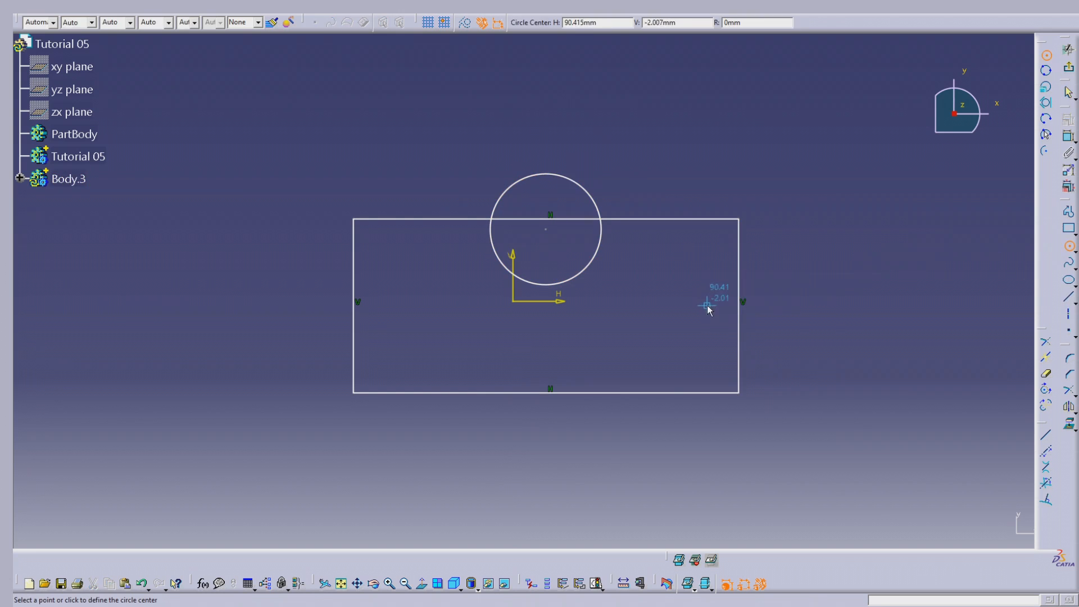
left_click(708, 302)
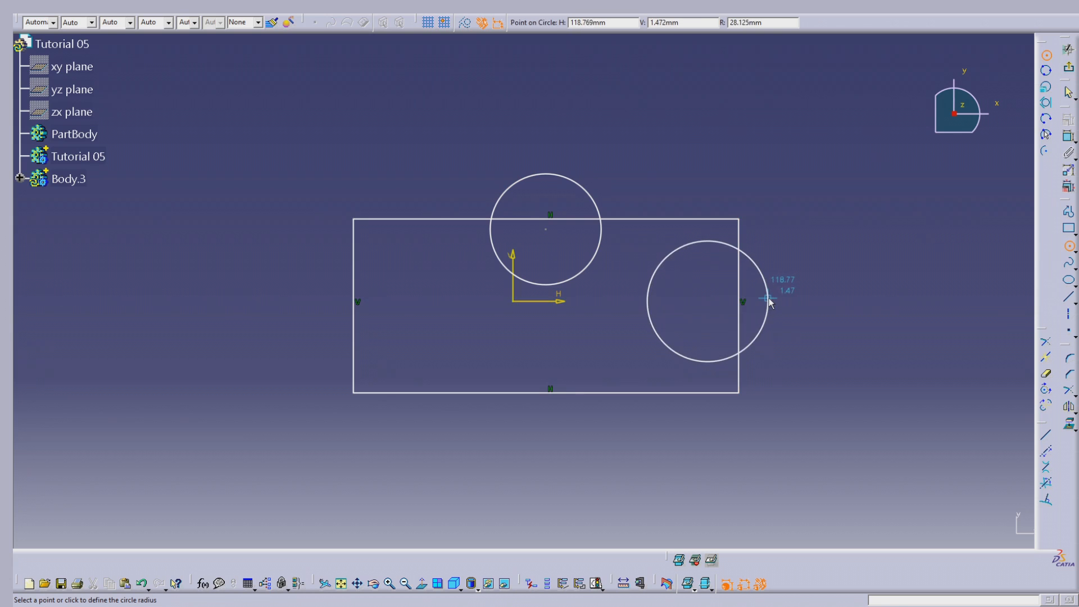
left_click(768, 299)
Delete the circle crossing the rectangle's upper edge
mouse_move(546, 230)
left_mouse_down()
mouse_move(508, 229)
mouse_move(526, 229)
left_mouse_up()
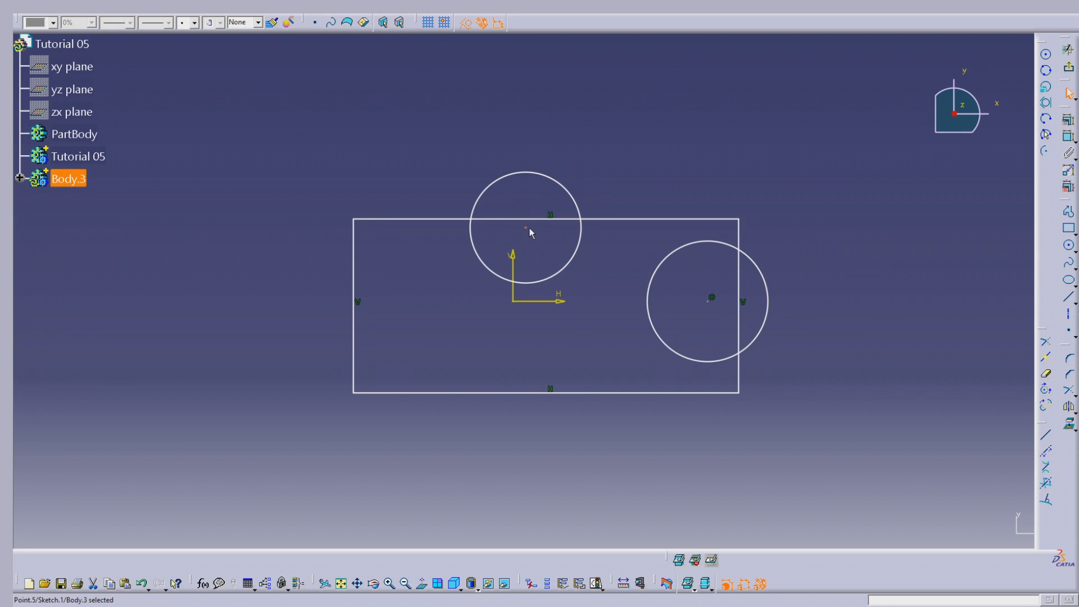
left_click(573, 191)
key("Delete")
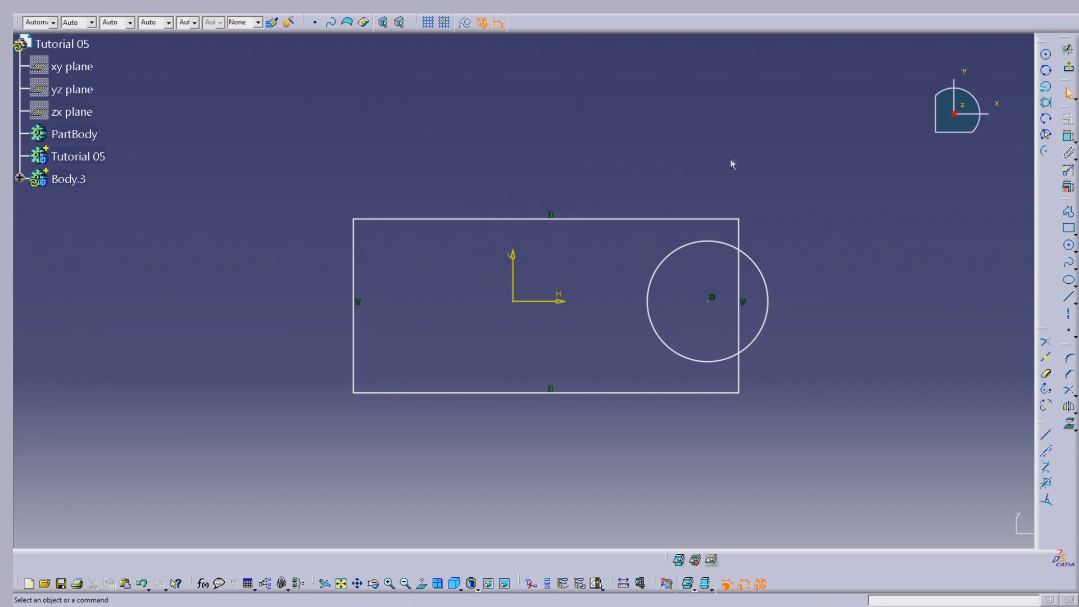
Sketch a circle of about 30 mm radius centred on the vertical axis above the rectangle, crossing its upper edge
left_click(1069, 246)
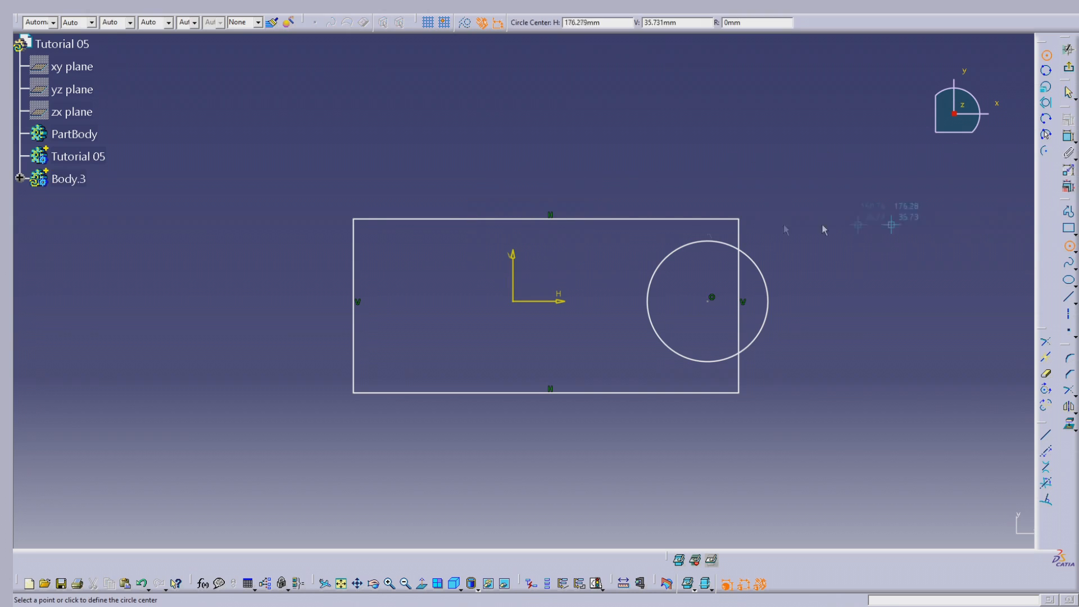
left_click(512, 173)
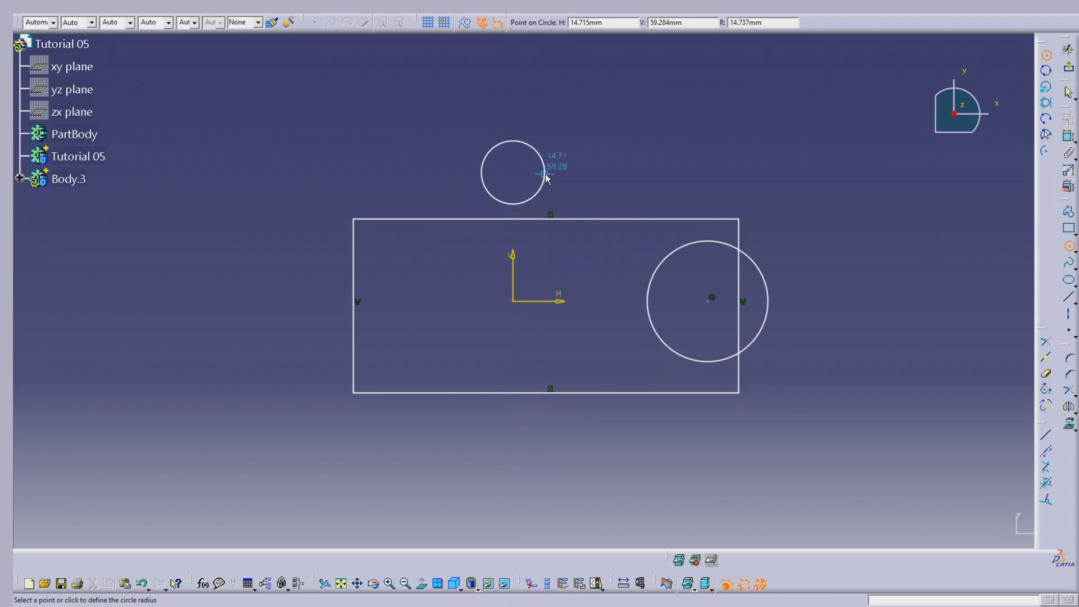
left_click(579, 173)
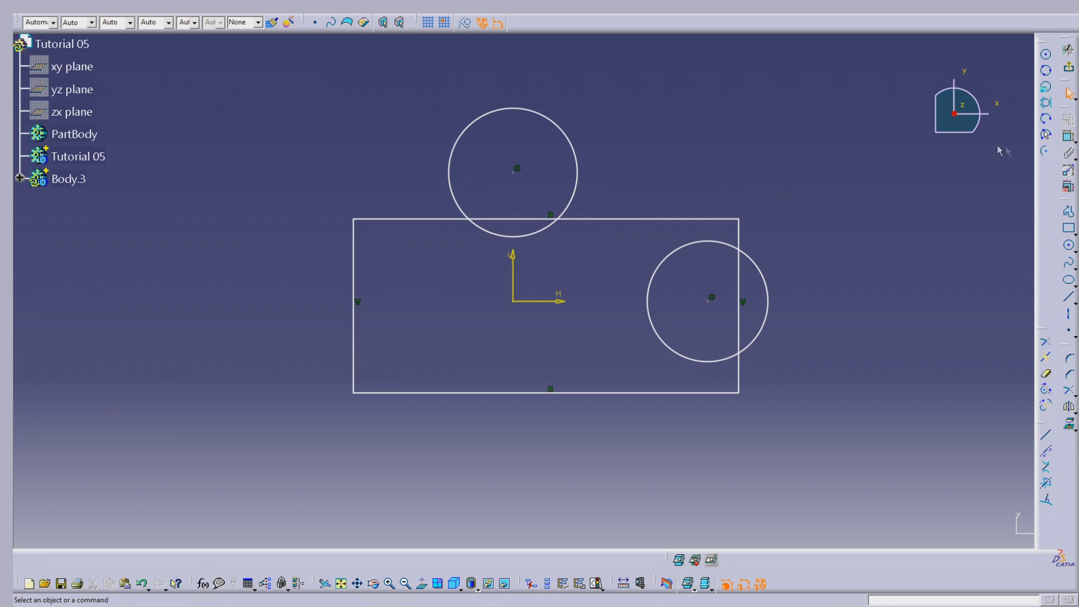
Sketch a horizontal line about 185 mm long above the upper circle
left_click(1068, 297)
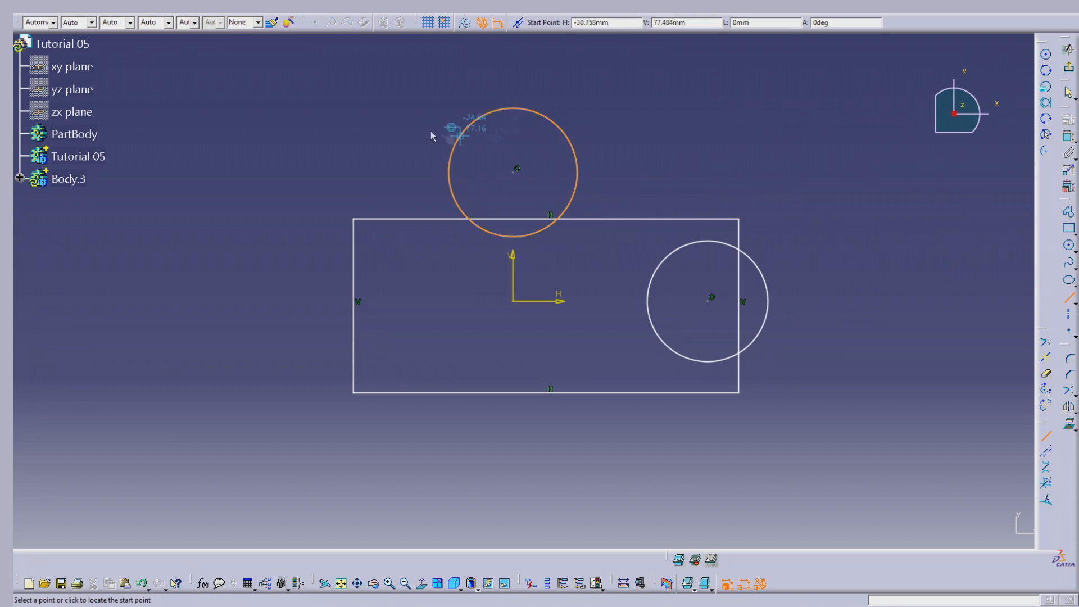
left_click(344, 99)
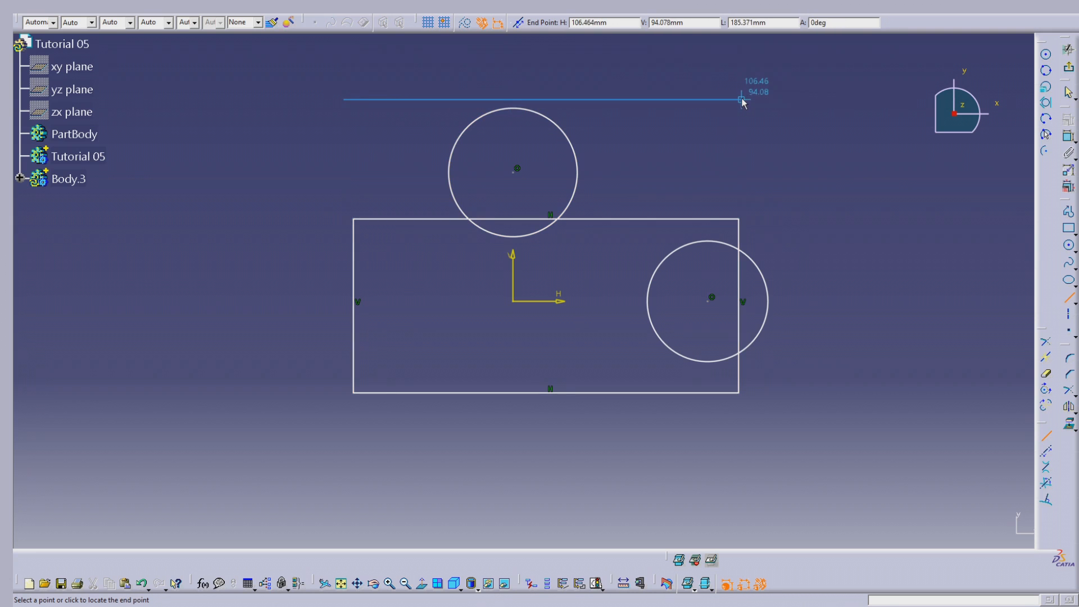
left_click(742, 99)
left_click(596, 108)
left_click(573, 100)
Sketch a vertical line about 113 mm long to the right of the right-hand circle
left_click(1068, 297)
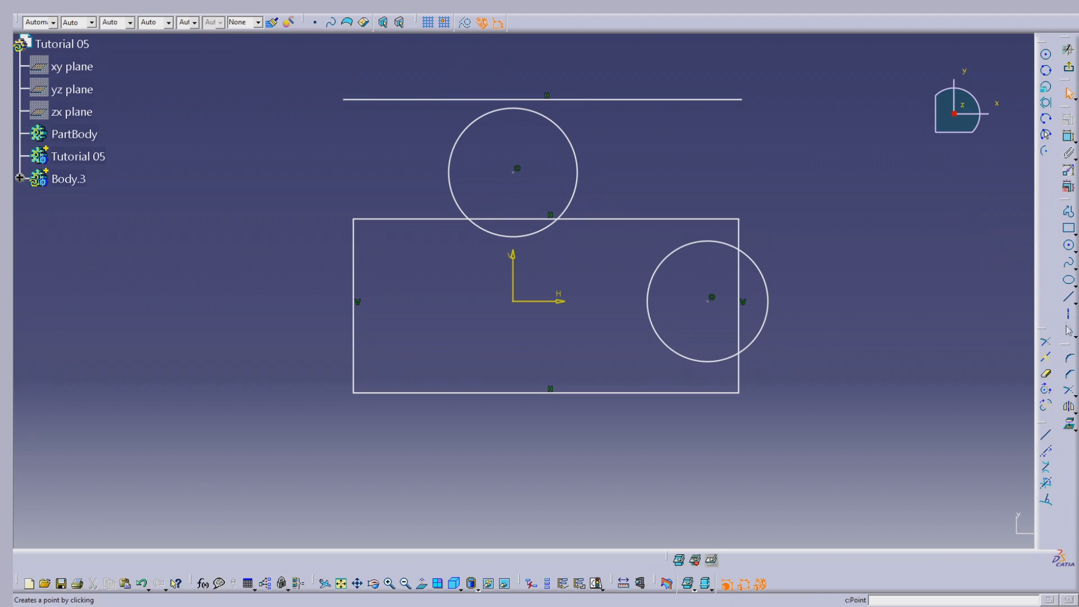
left_click(789, 203)
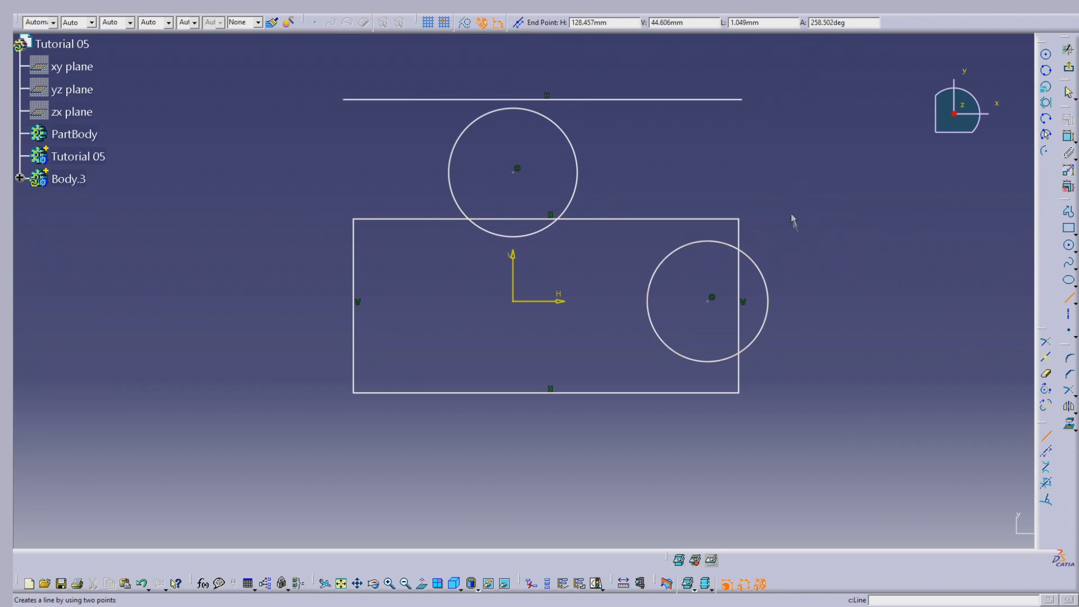
left_click(789, 444)
left_click(891, 341)
Convert the horizontal and vertical lines outside the rectangle into construction elements
left_click(789, 269)
left_click(619, 87, "ctrl")
left_click(466, 22)
left_click(826, 141)
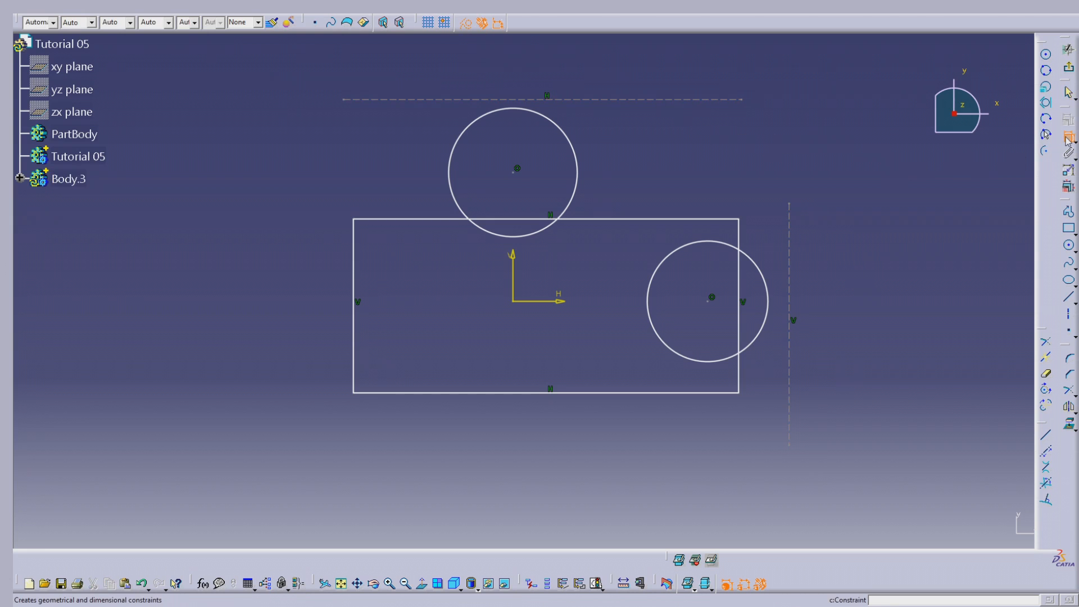
Constrain the horizontal construction line to a 20 mm offset from the rectangle's upper edge
left_click(639, 100)
left_click(630, 220)
left_click(650, 146)
double_click(654, 145)
type("20")
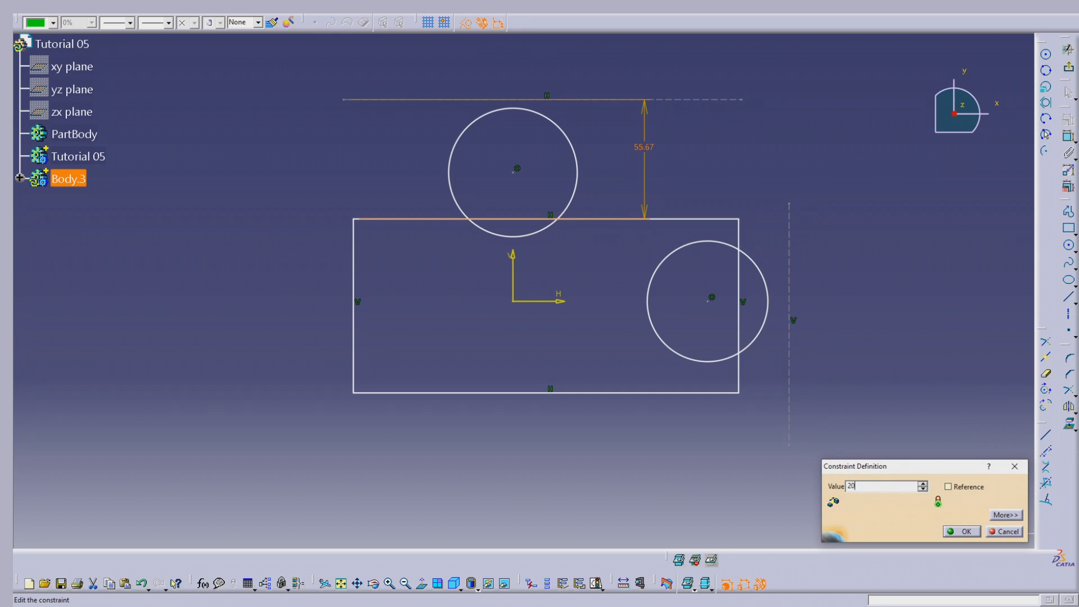
key("Return")
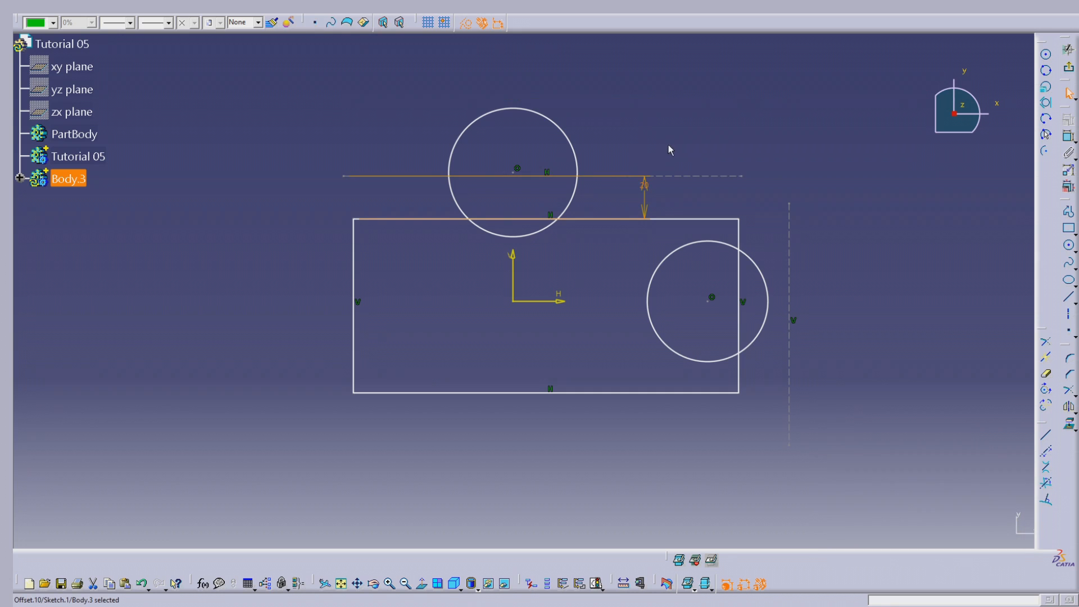
left_click(880, 220)
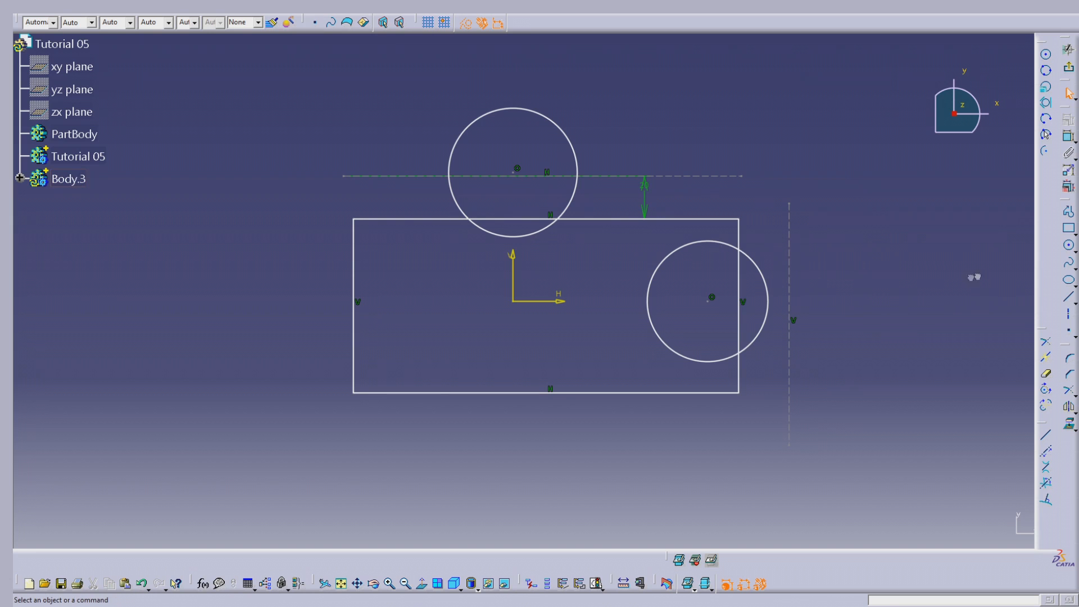
Constrain the vertical construction line to a 20 mm offset from the rectangle's right edge
left_click(1069, 137)
left_click(789, 253)
left_click(739, 235)
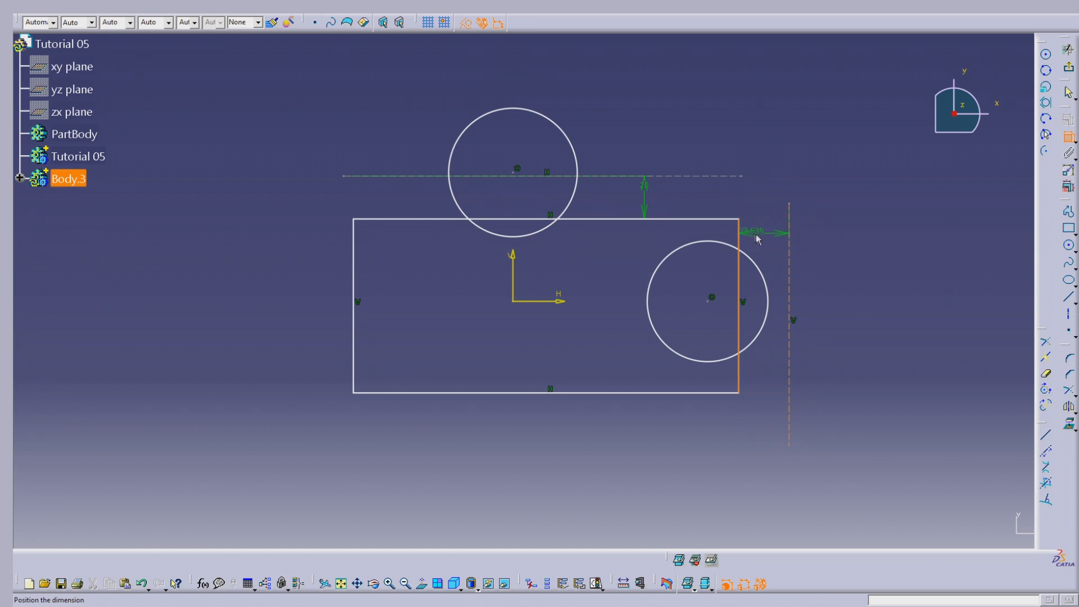
left_click(756, 239)
double_click(765, 230)
type("20")
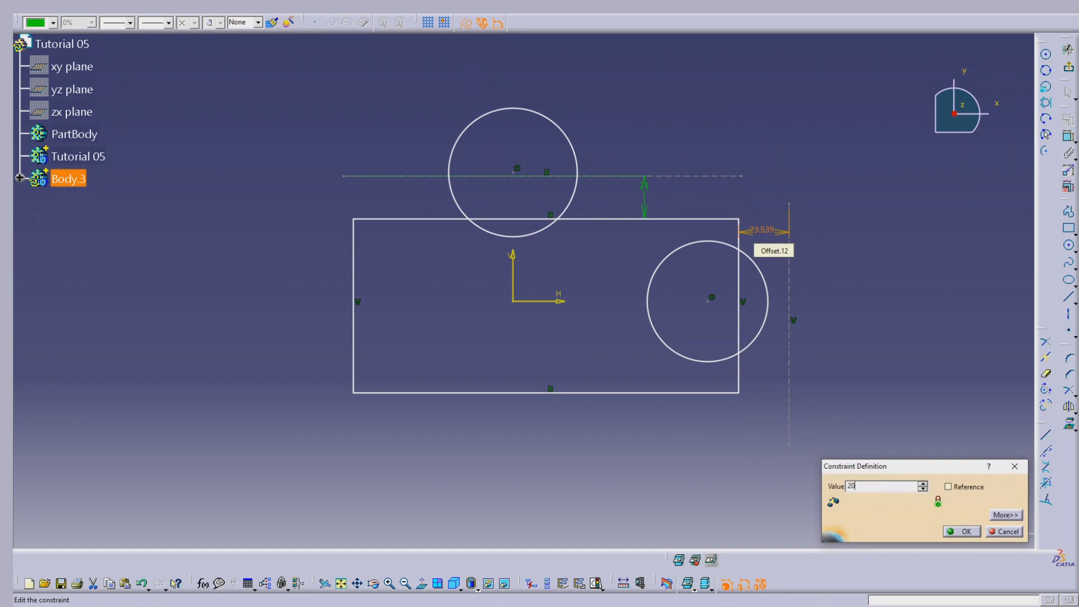
key("Return")
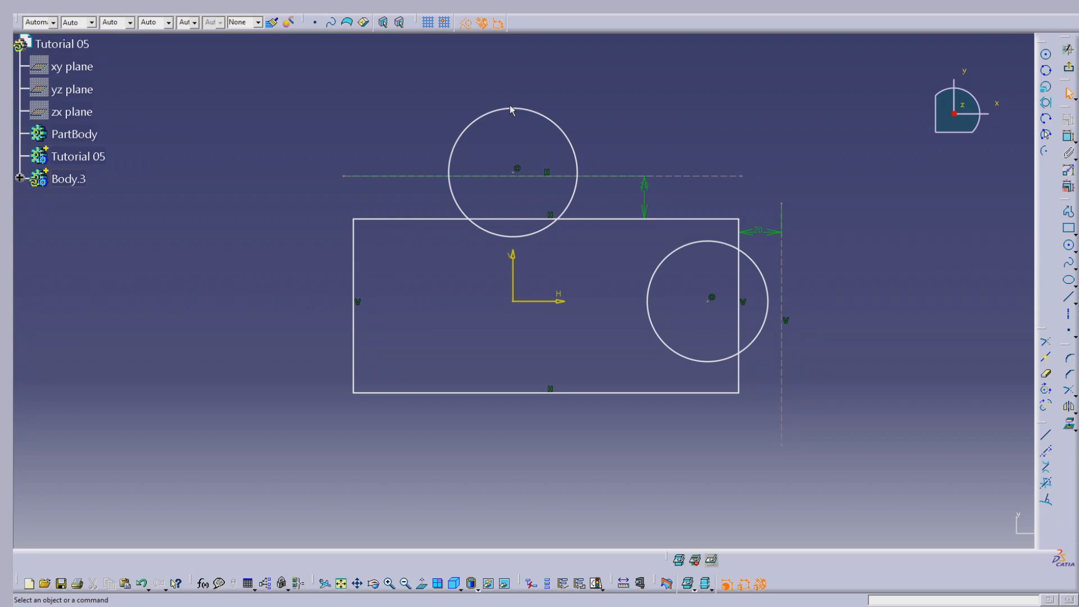
Apply a tangency constraint between the upper circle and the horizontal construction line
left_click(511, 108)
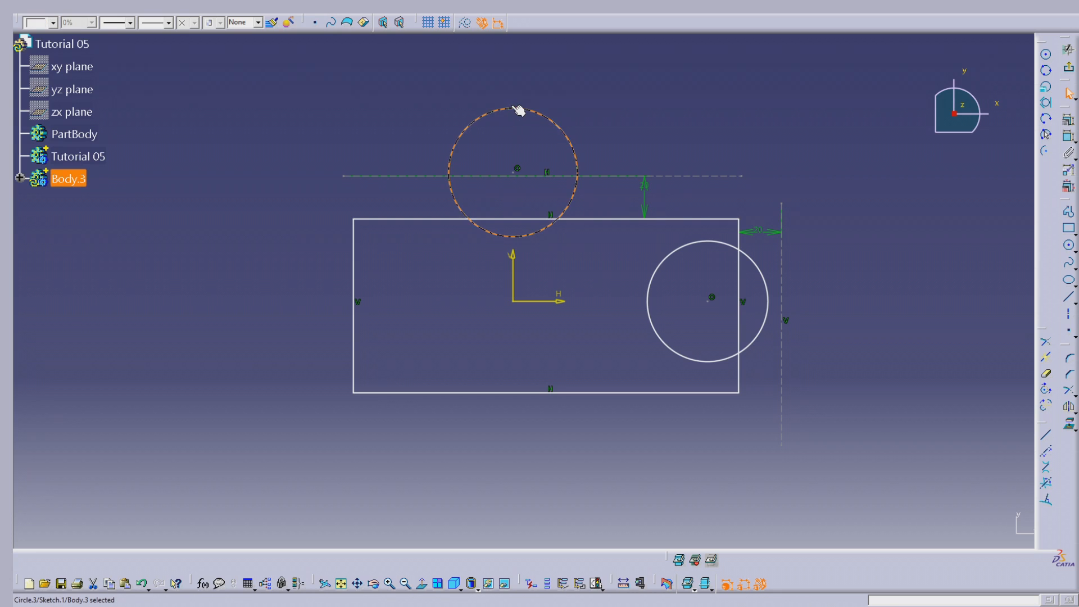
left_click(604, 176, "ctrl")
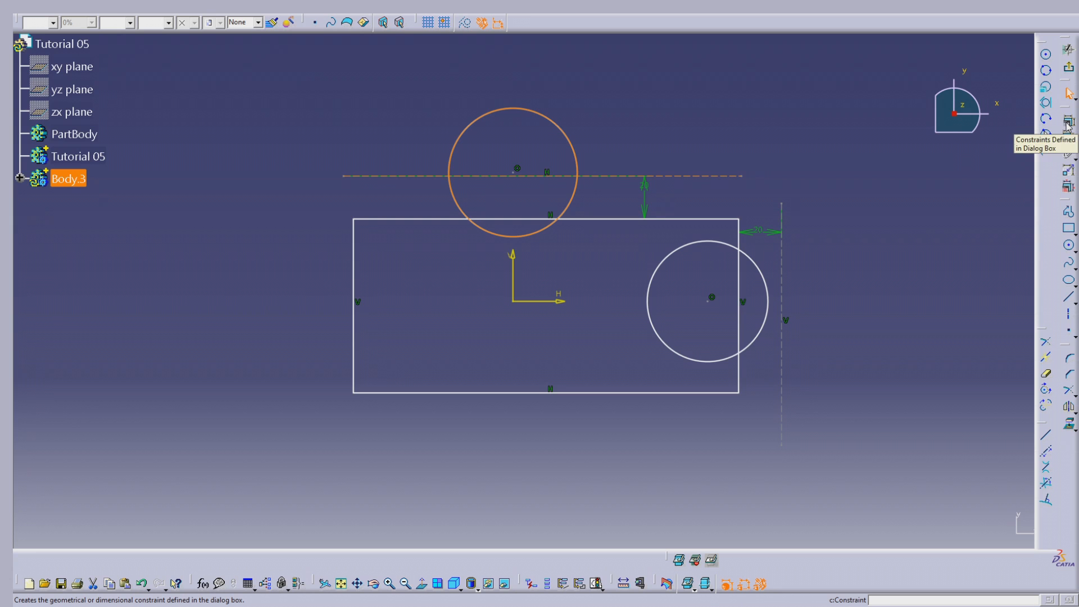
left_click(1067, 133)
left_click(984, 448)
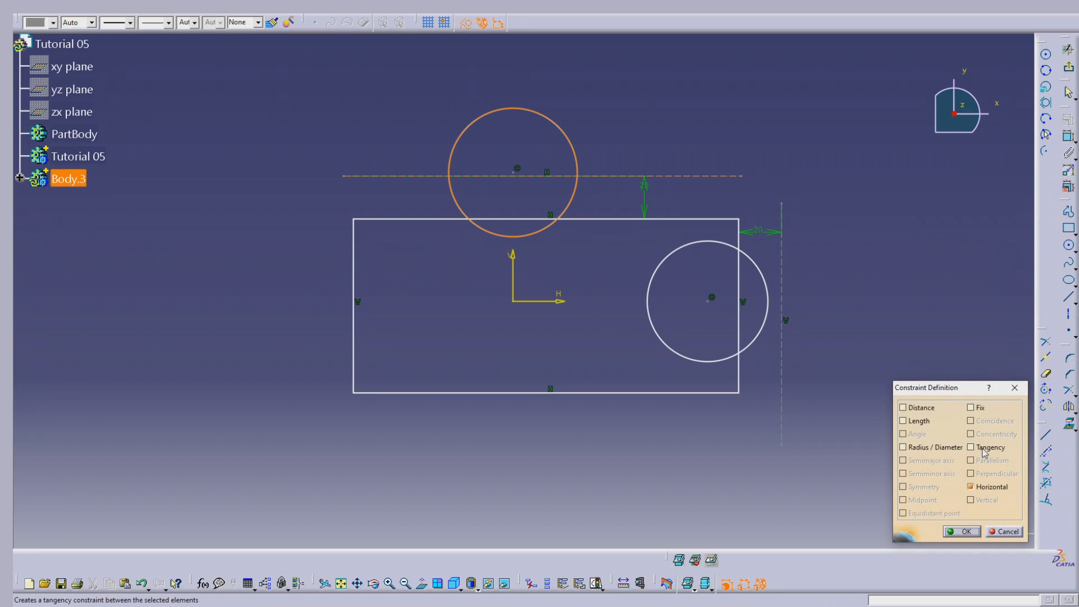
left_click(964, 531)
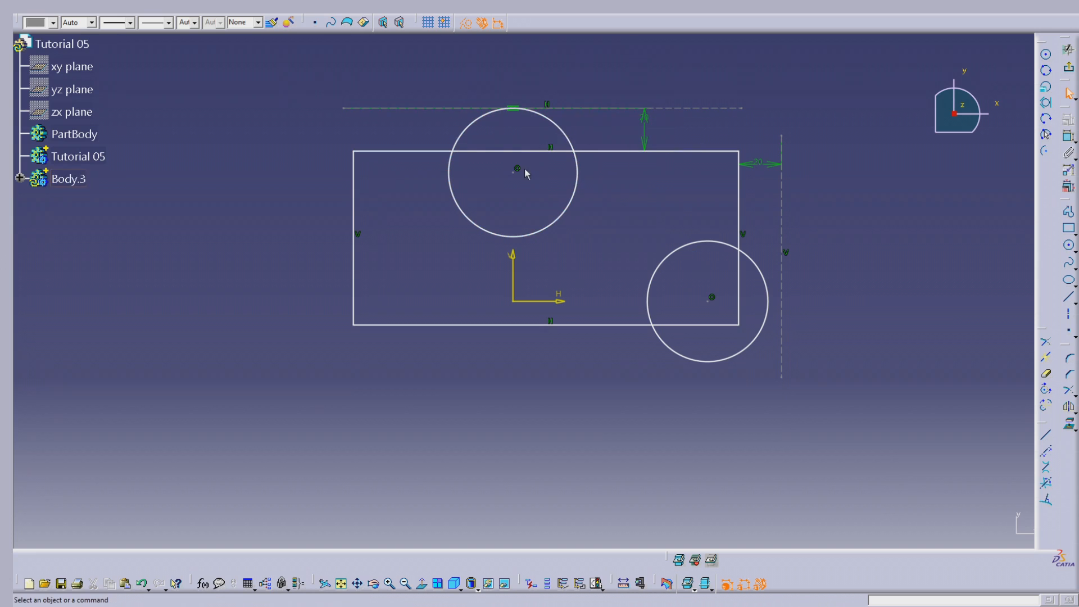
Apply a tangency constraint between the right-hand circle and the vertical construction line
left_click(776, 304)
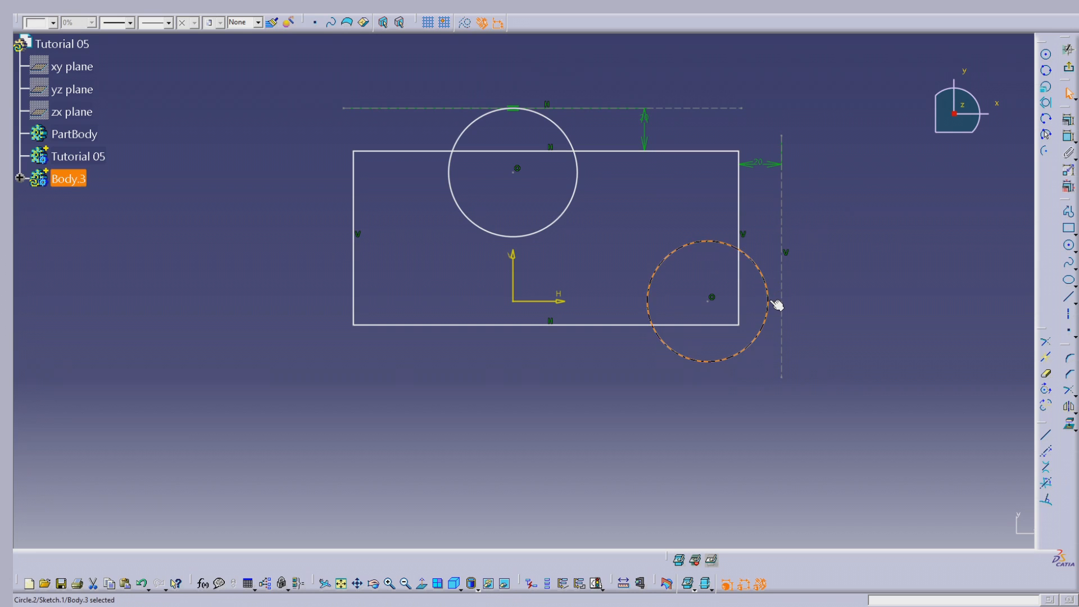
left_click(782, 227, "ctrl")
left_click(1068, 120)
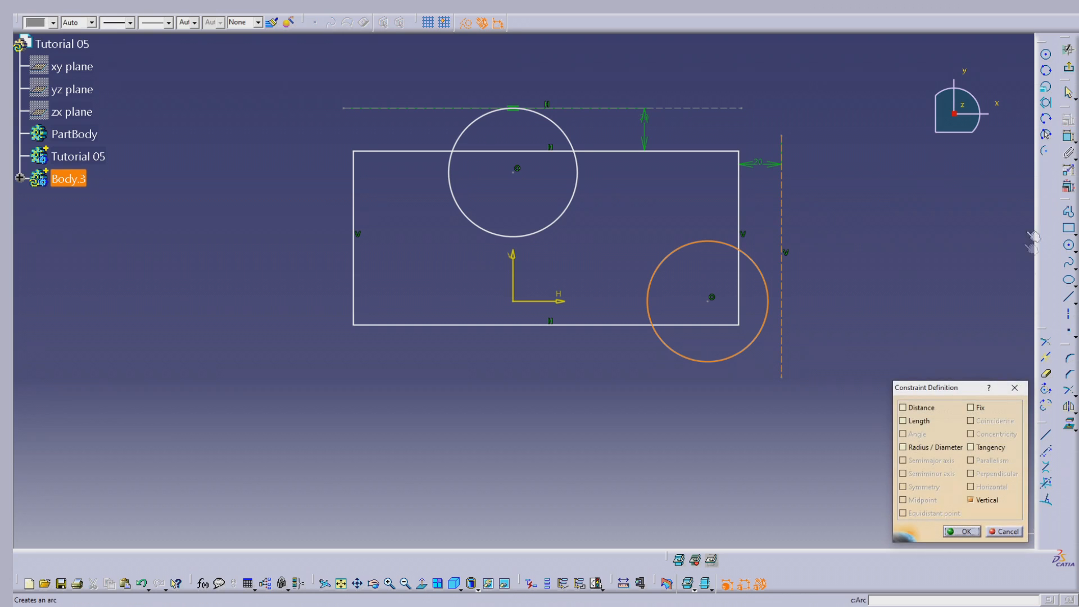
left_click(970, 447)
left_click(962, 530)
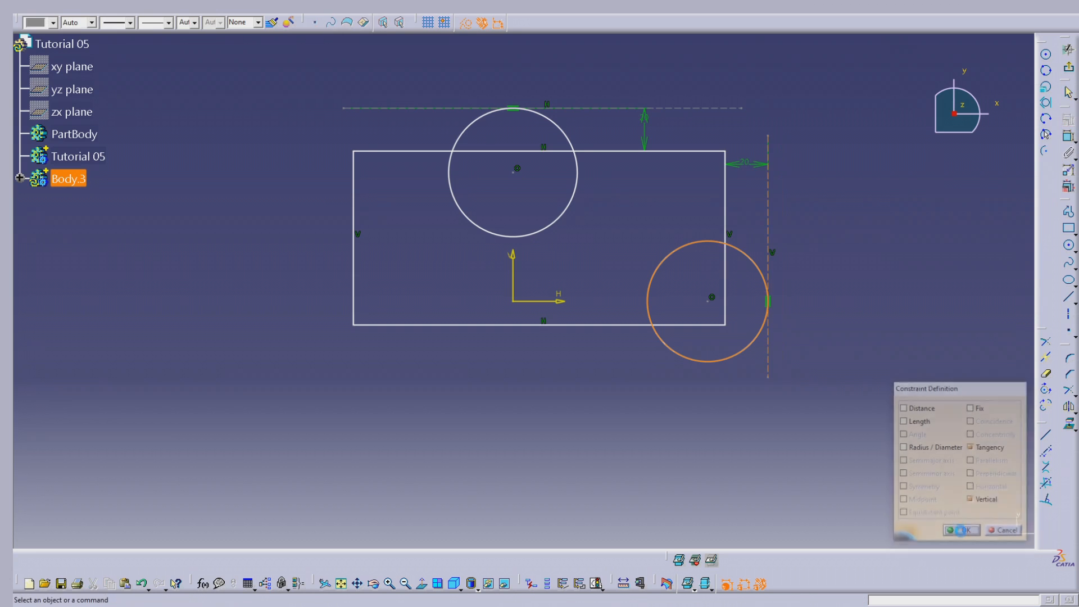
Shift the rectangle's upper edge down slightly and trim the upper circle's lower arc and the edge segment inside the circle
left_click_drag(631, 151, 616, 181)
left_click(639, 365)
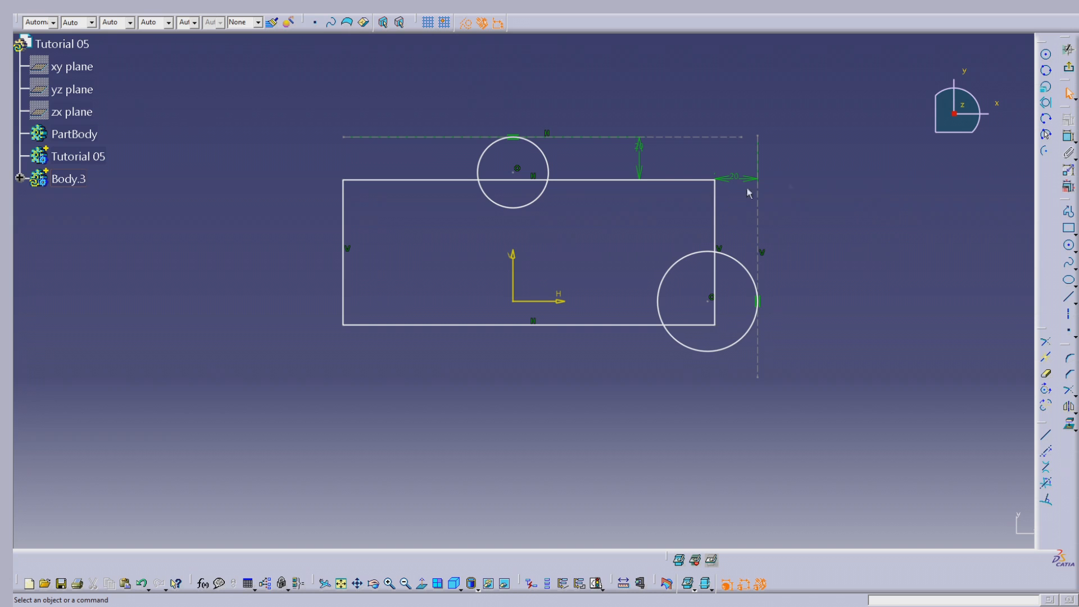
left_click(1045, 374)
left_click(524, 208)
left_click(513, 180)
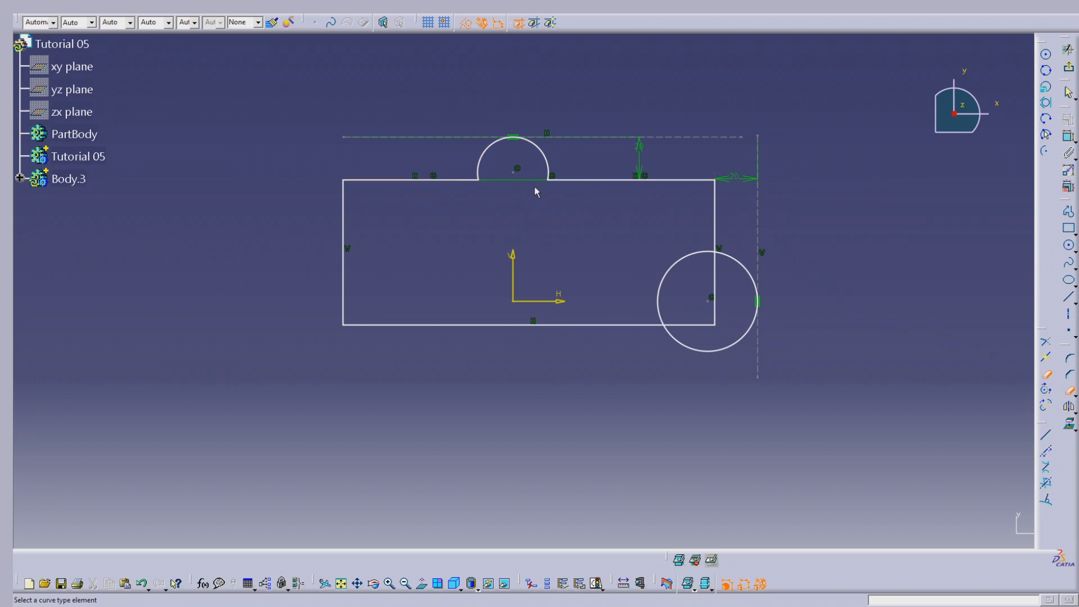
key("Escape")
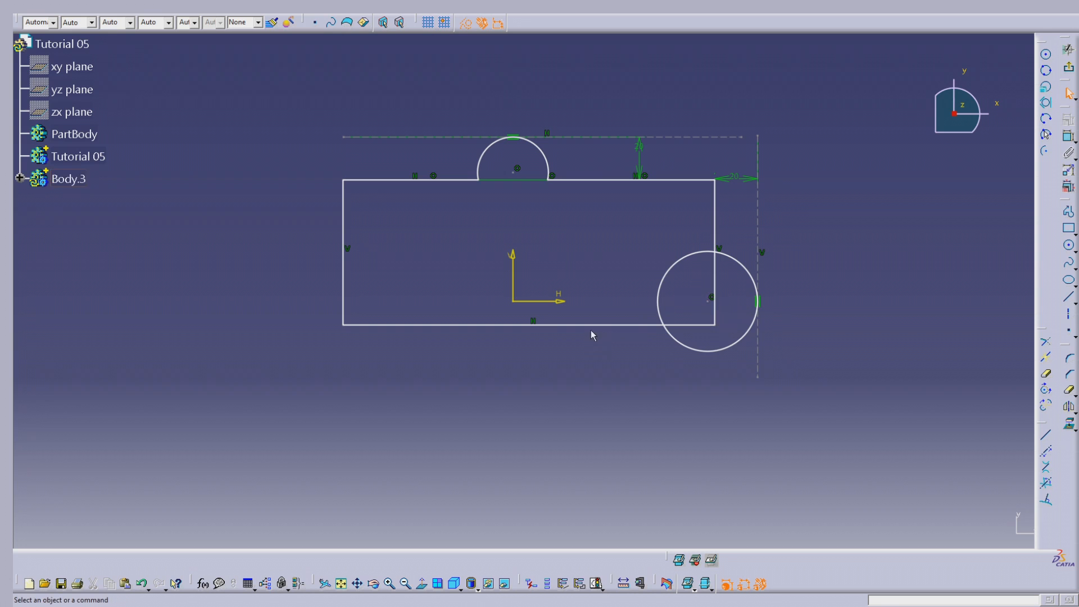
Stretch the rectangle's lower edge well below the right-hand circle and trim the circle's inner arc and the edge segment it encloses
left_click_drag(586, 325, 591, 438)
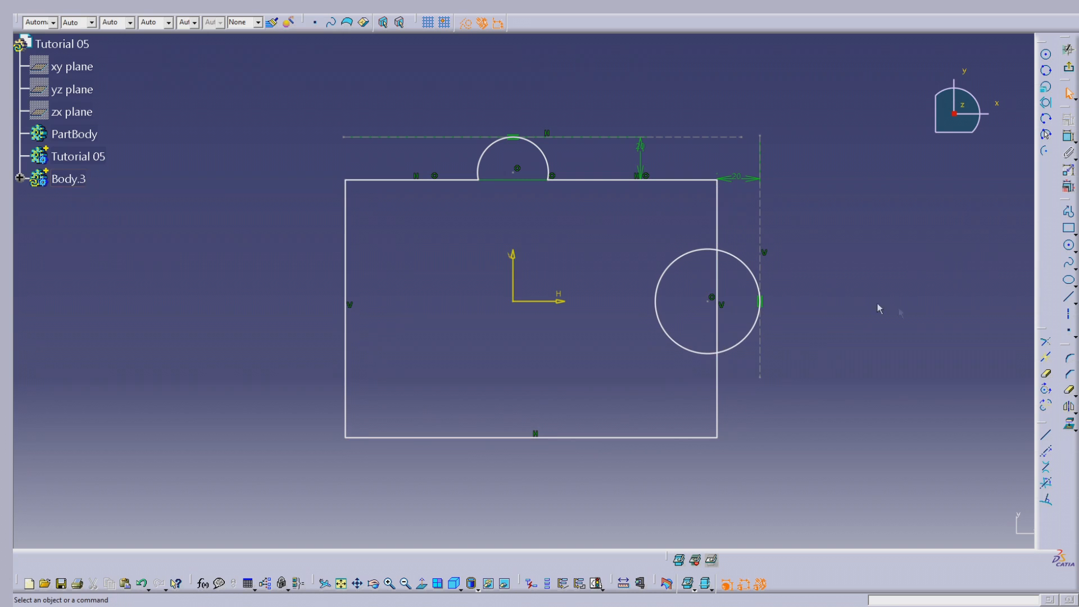
left_click(680, 267)
left_click(717, 276)
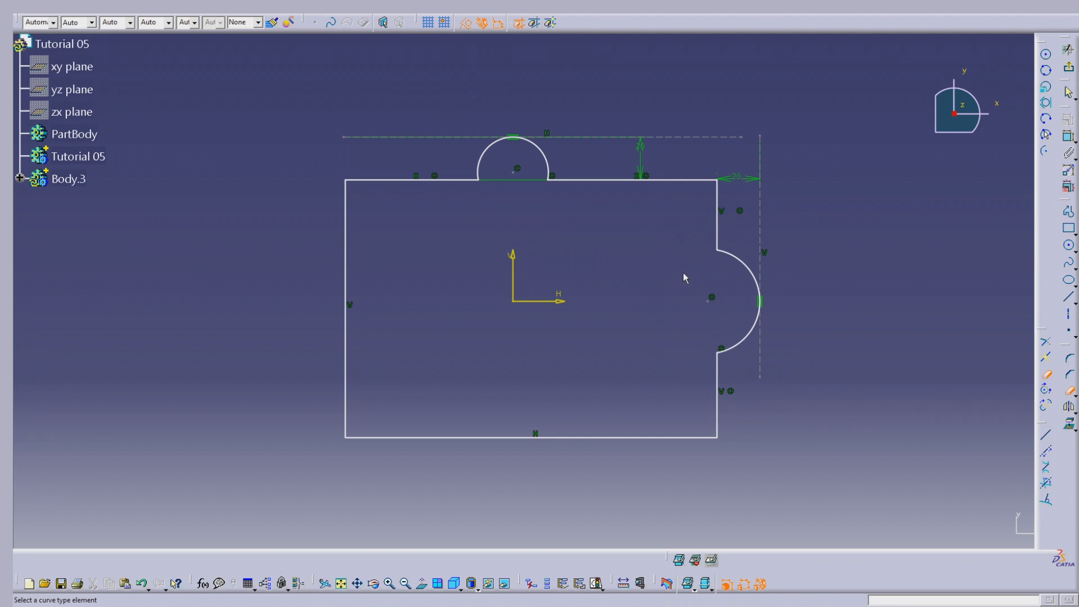
key("Escape")
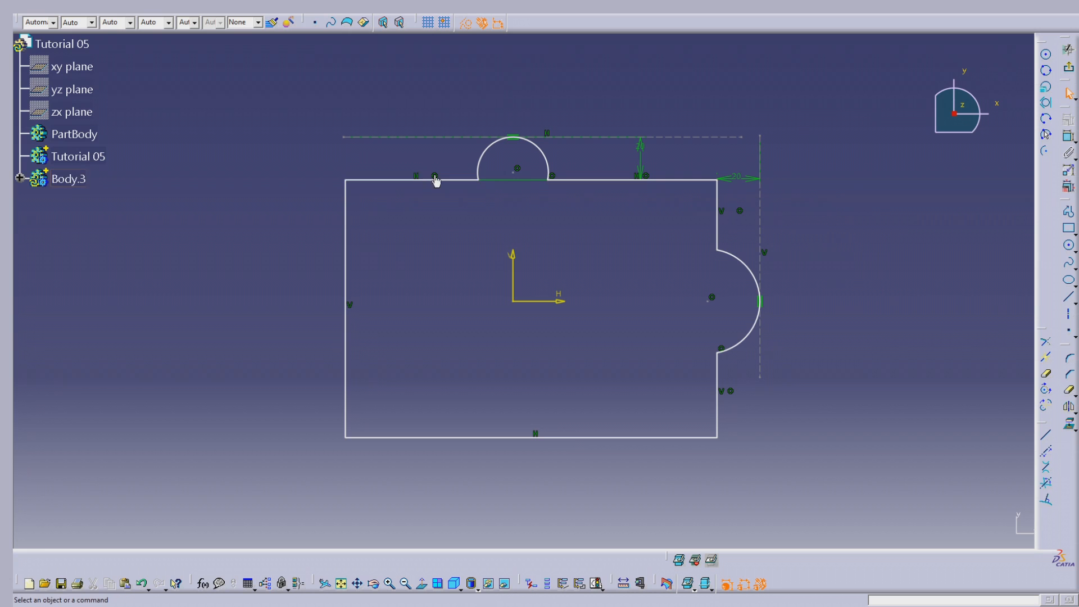
Dimension the upper edge from the rectangle's left corner to the arc's near end and set it to 70 mm
left_click(1068, 136)
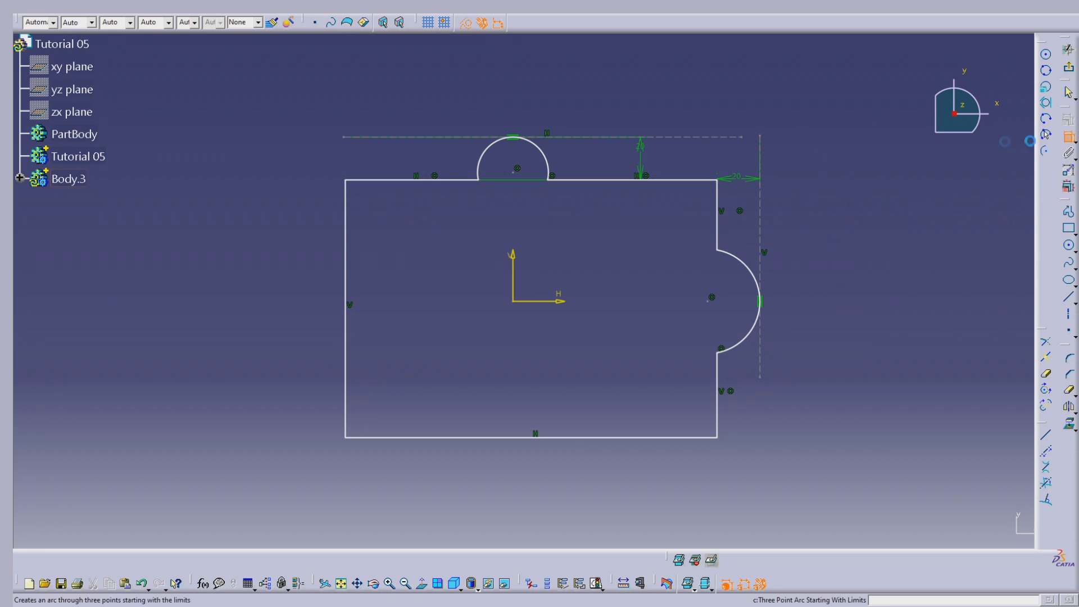
left_click(478, 180)
left_click(346, 180)
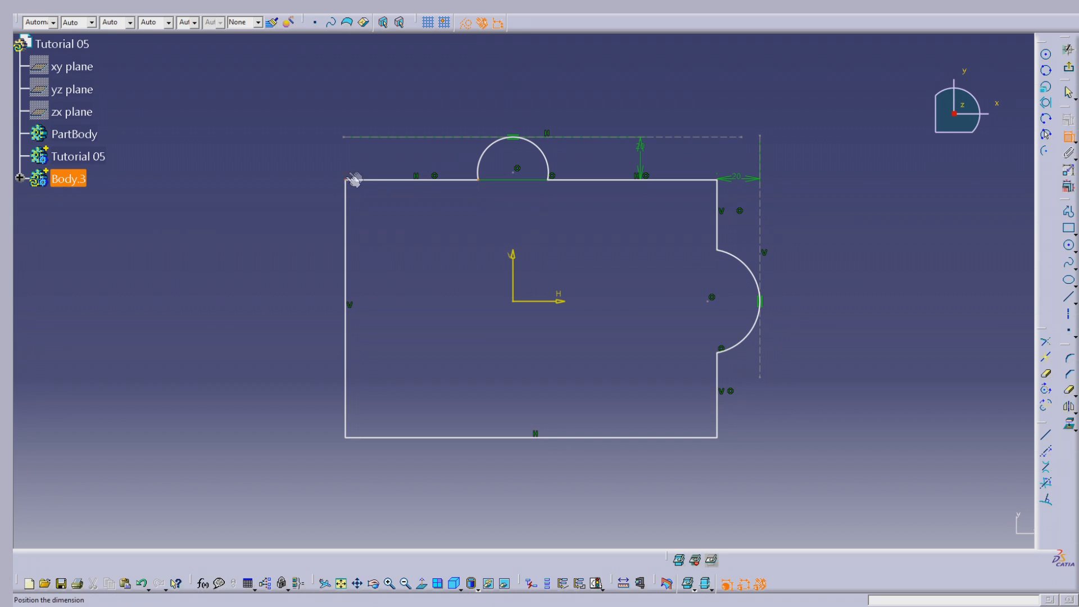
double_click(400, 92)
type("70")
key("Return")
left_click(968, 170)
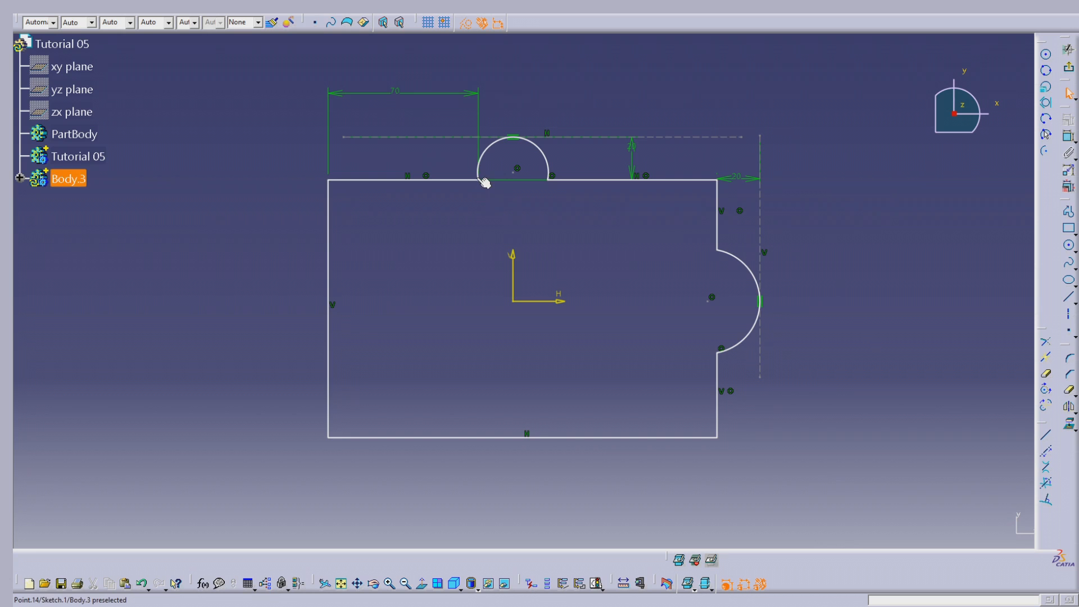
Dimension the distance between the upper arc's two endpoints and set it to 100 mm
left_click(1070, 137)
left_click(483, 182)
left_click(548, 180)
left_click(515, 91)
double_click(513, 91)
type("100mm")
key("Return")
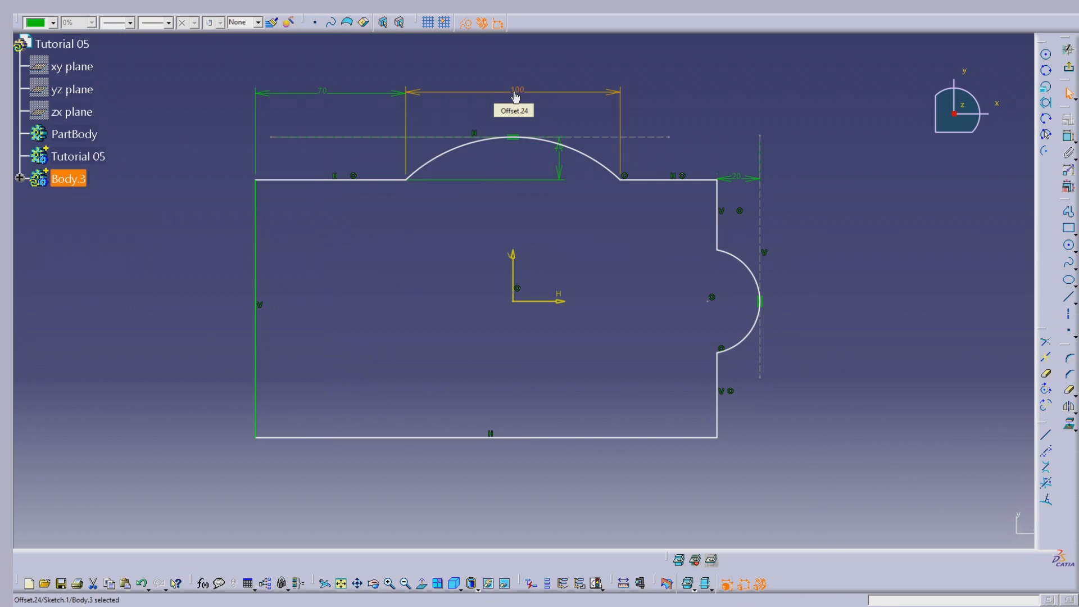
left_click(874, 176)
Dimension the upper edge from the arc's right end to the rectangle's right corner and set it to 70 mm
left_click(1068, 136)
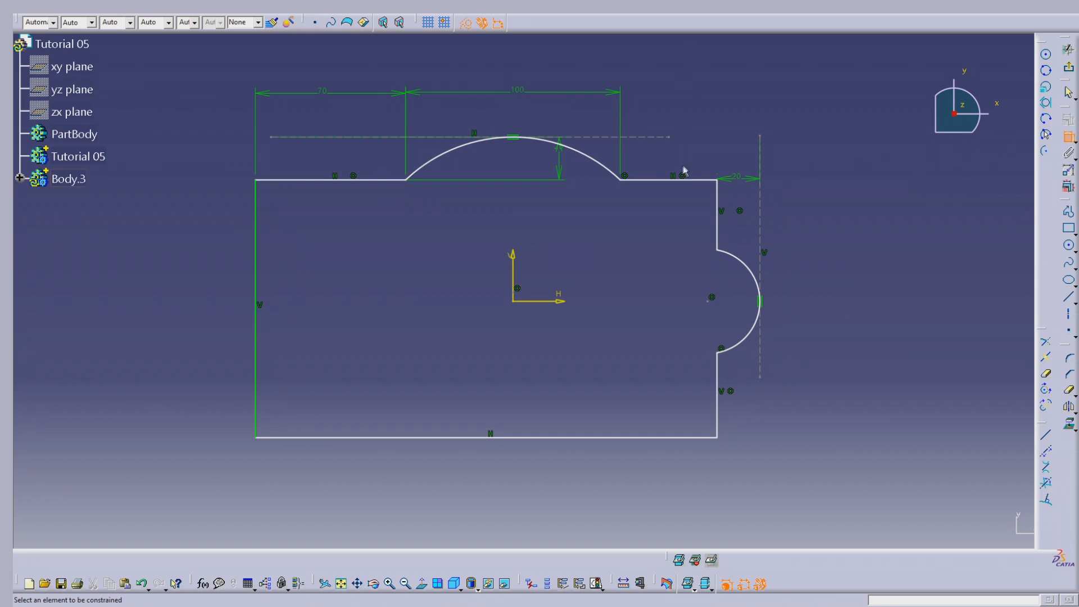
left_click(717, 180)
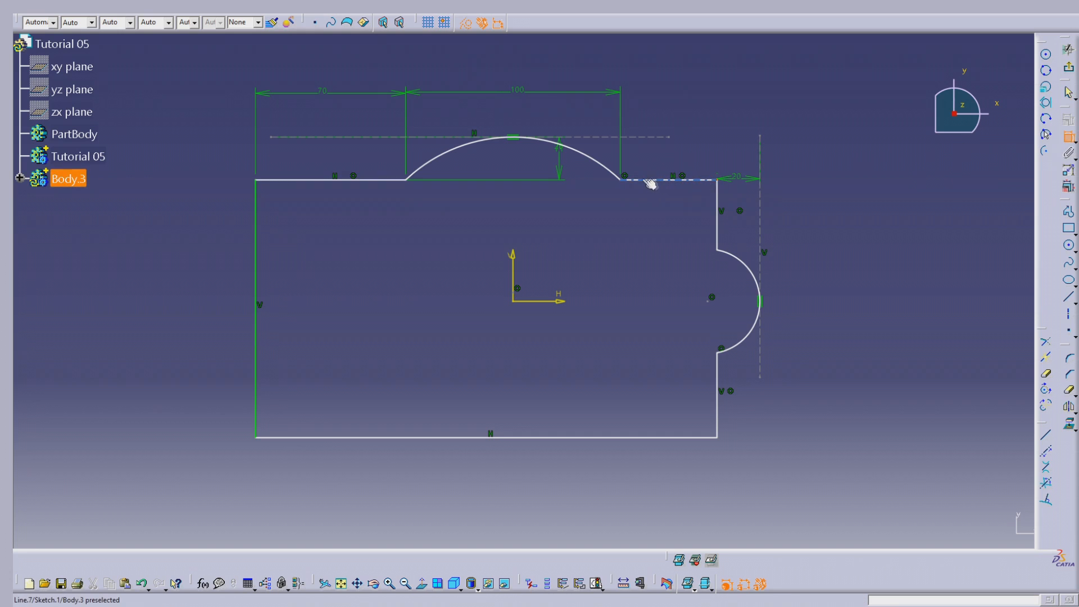
left_click(625, 180)
left_click(661, 95)
double_click(661, 90)
type("7")
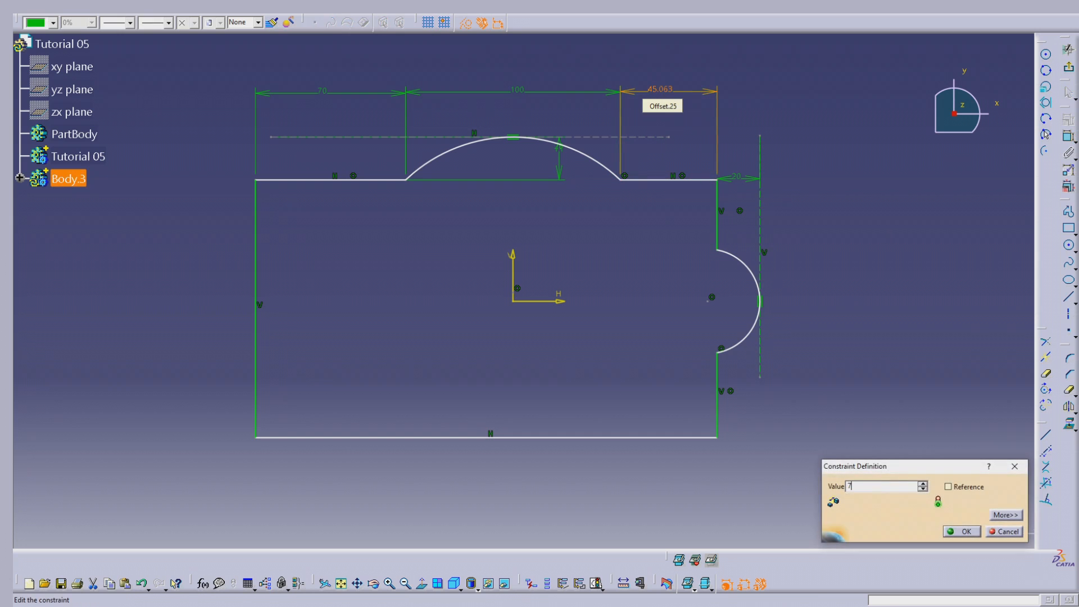
type("0")
key("Return")
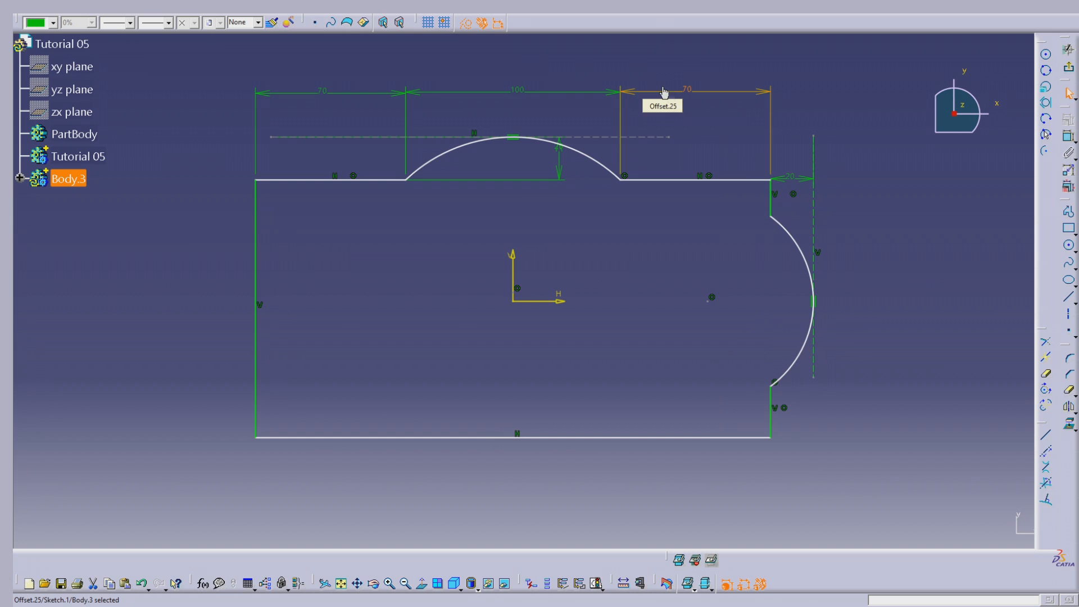
left_click(911, 260)
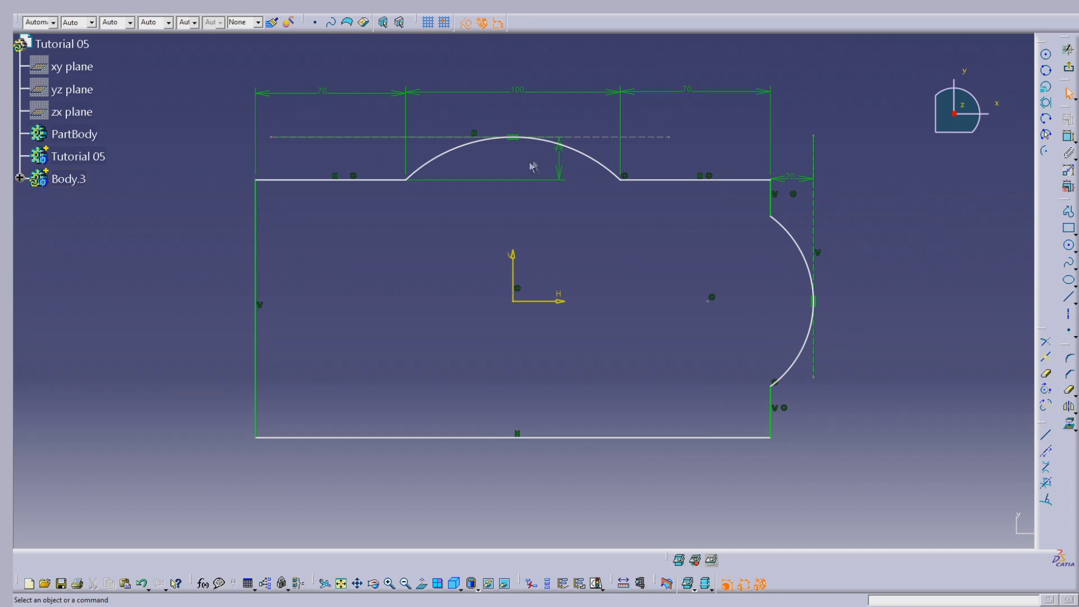
Reposition the two 20 mm offset dimensions clear of the upper arc and the rectangle's upper-right corner
left_click_drag(561, 163, 661, 161)
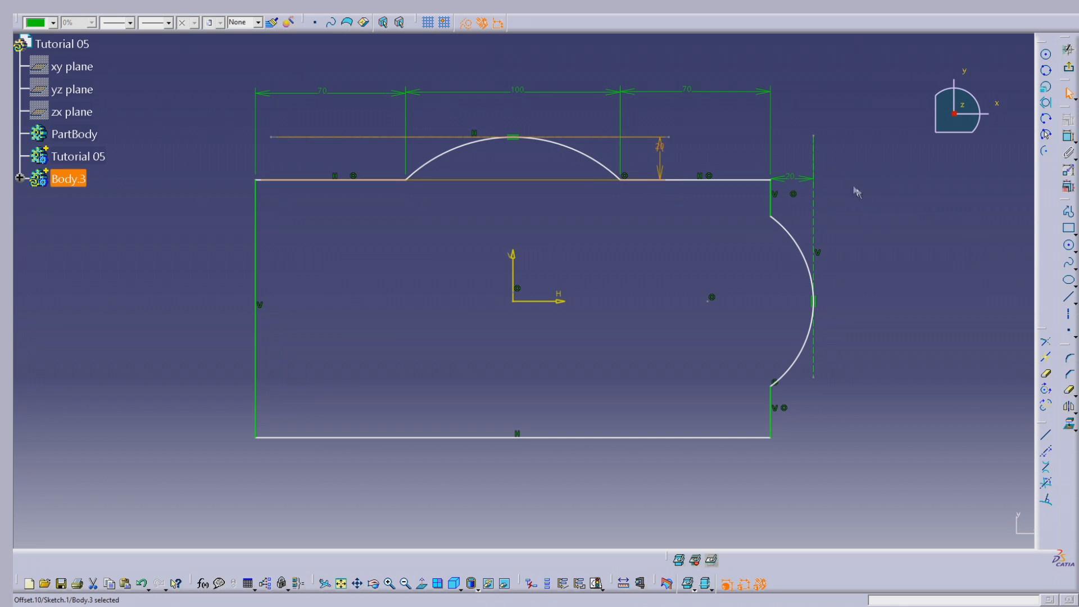
left_click(905, 197)
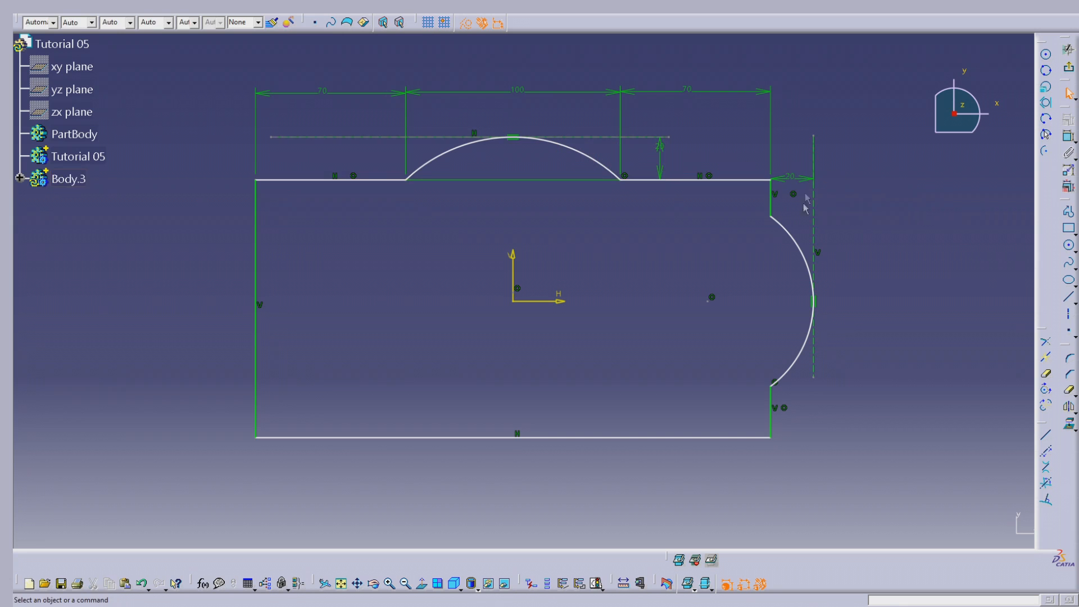
left_click(1068, 136)
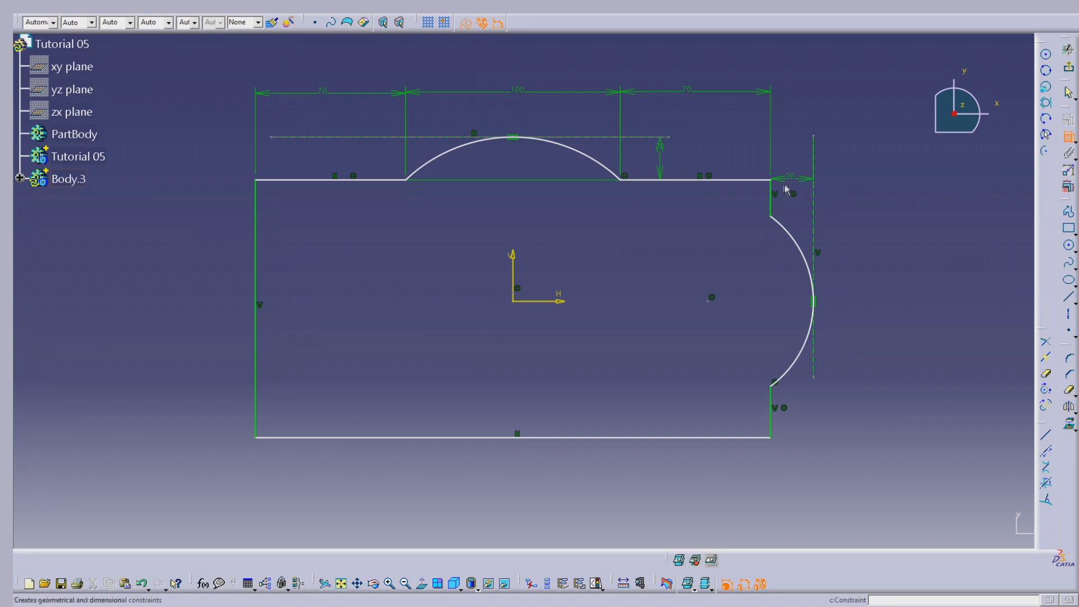
left_click_drag(794, 177, 806, 149)
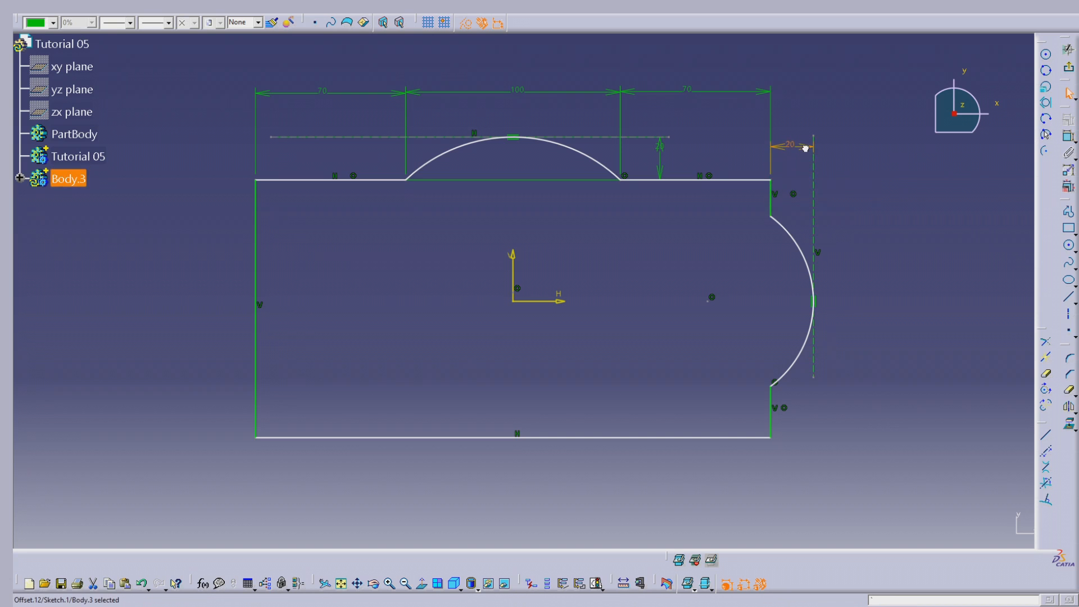
left_click(880, 170)
Dimension the vertical distance from the rectangle's upper-right corner to the right-hand arc's upper end and set it to 50 mm
left_click(1069, 135)
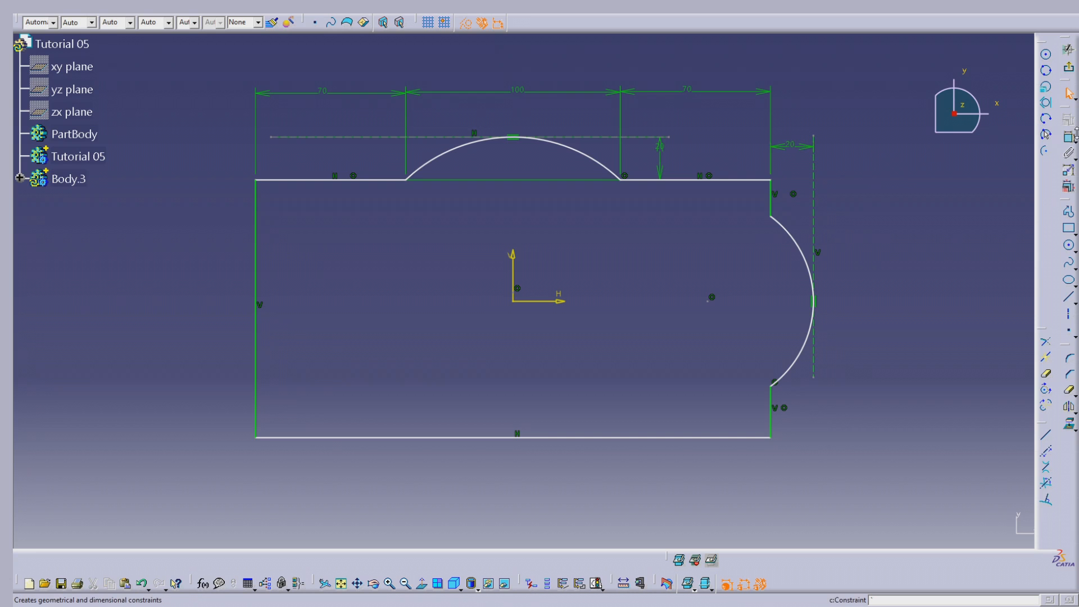
left_click(772, 181)
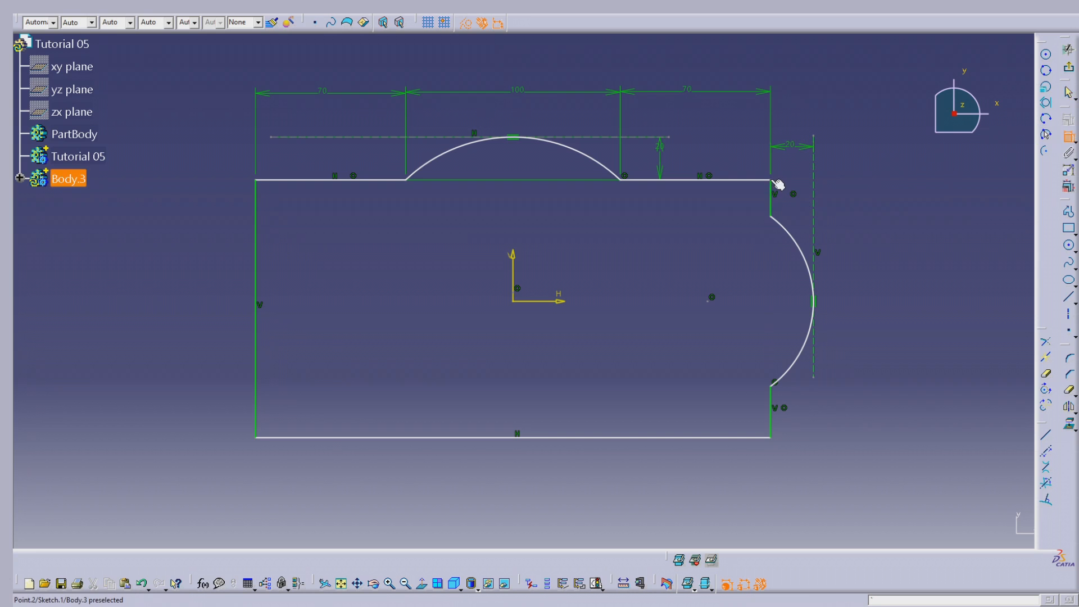
left_click(771, 217)
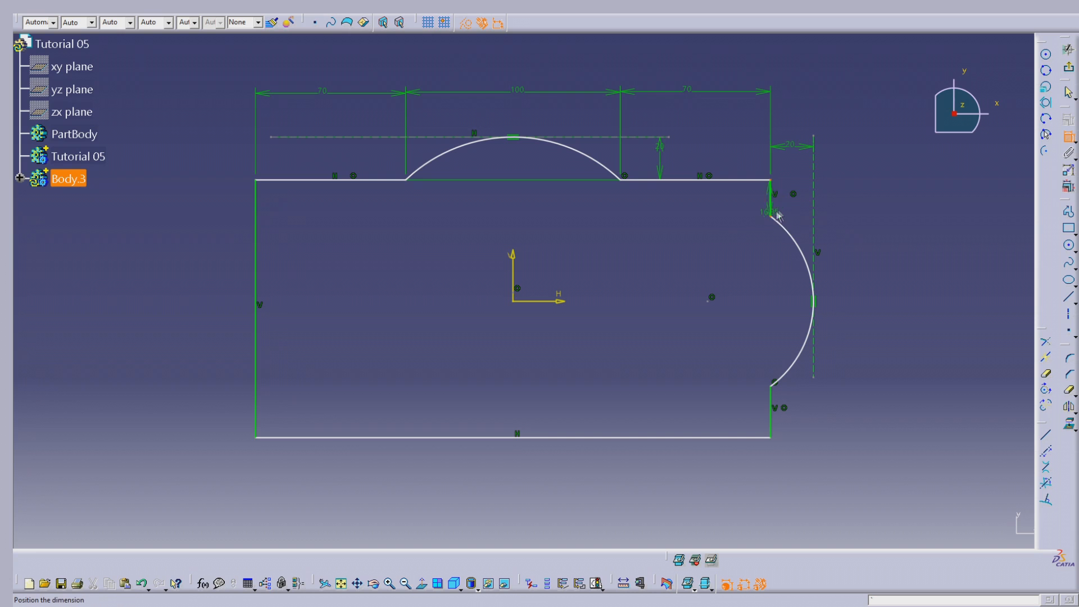
left_click(861, 201)
double_click(857, 200)
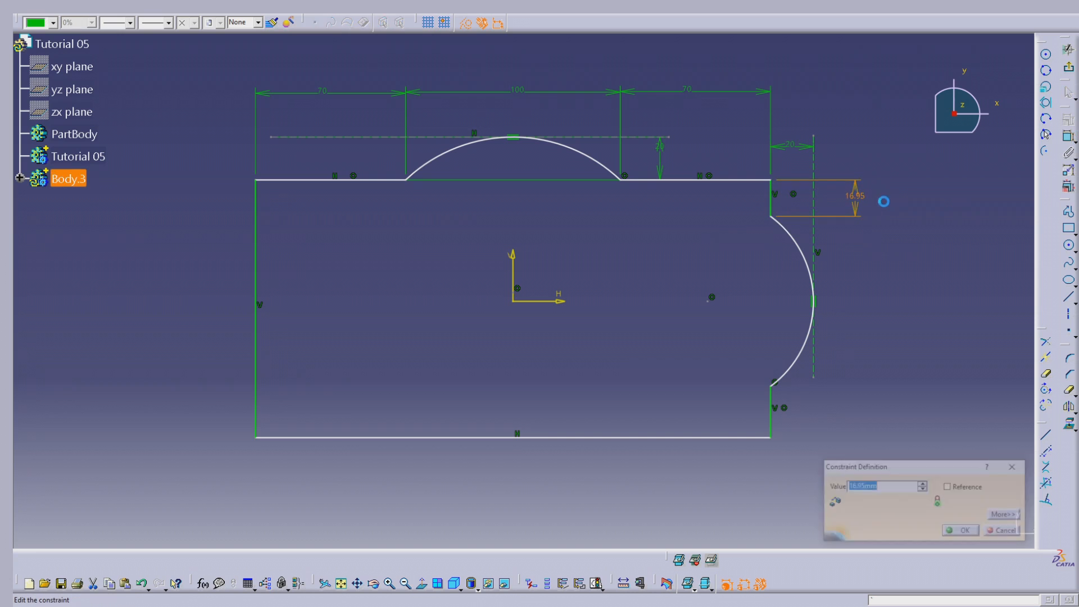
type("50")
key("Return")
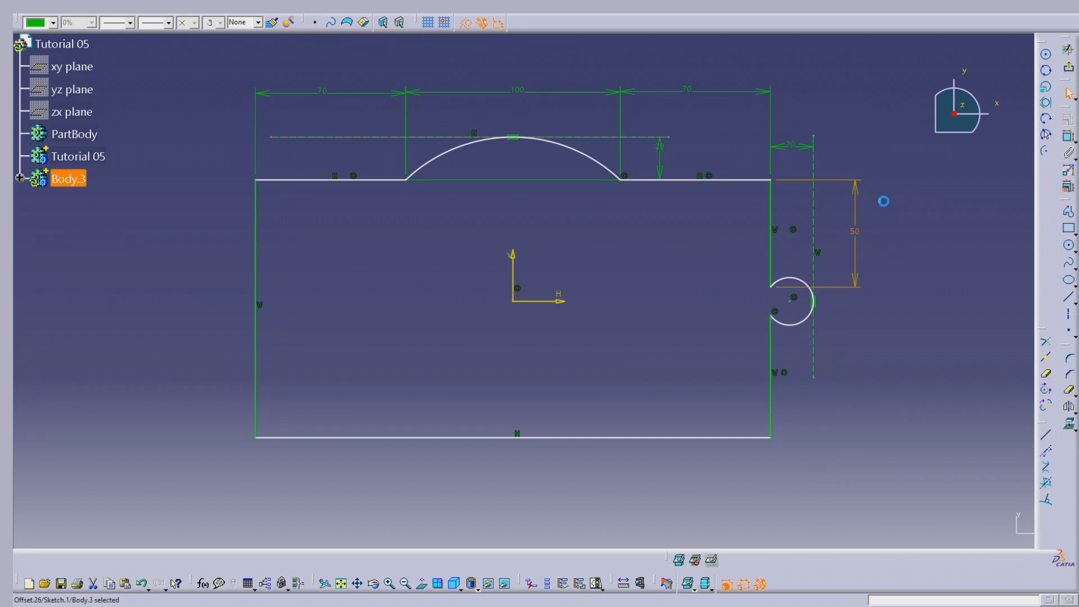
left_click(959, 239)
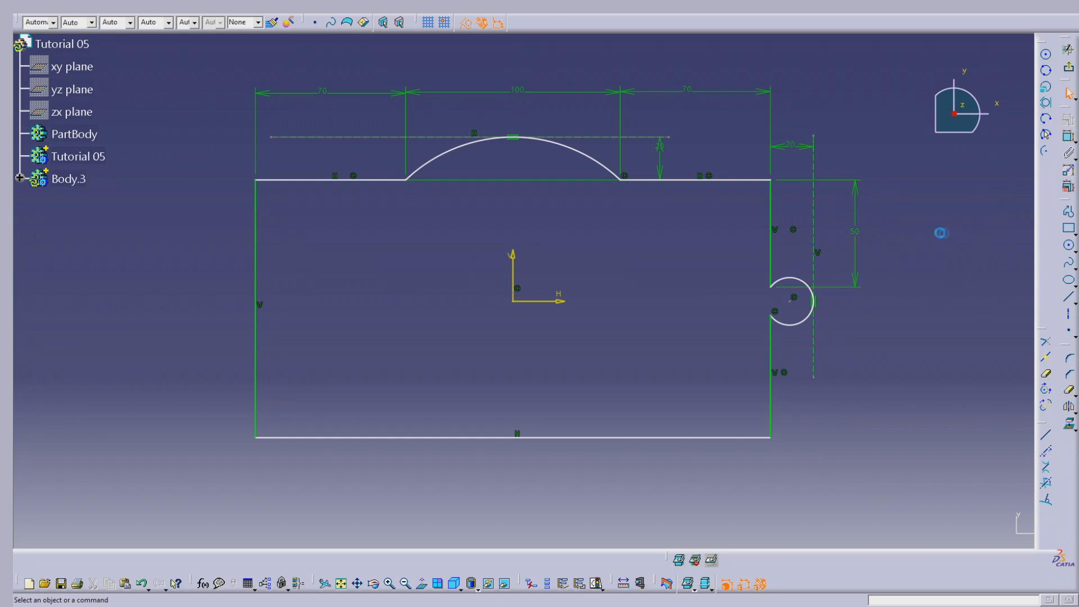
Dimension the vertical distance between the right-hand arc's two endpoints and set it to 60 mm
left_click(1069, 137)
left_click(772, 288)
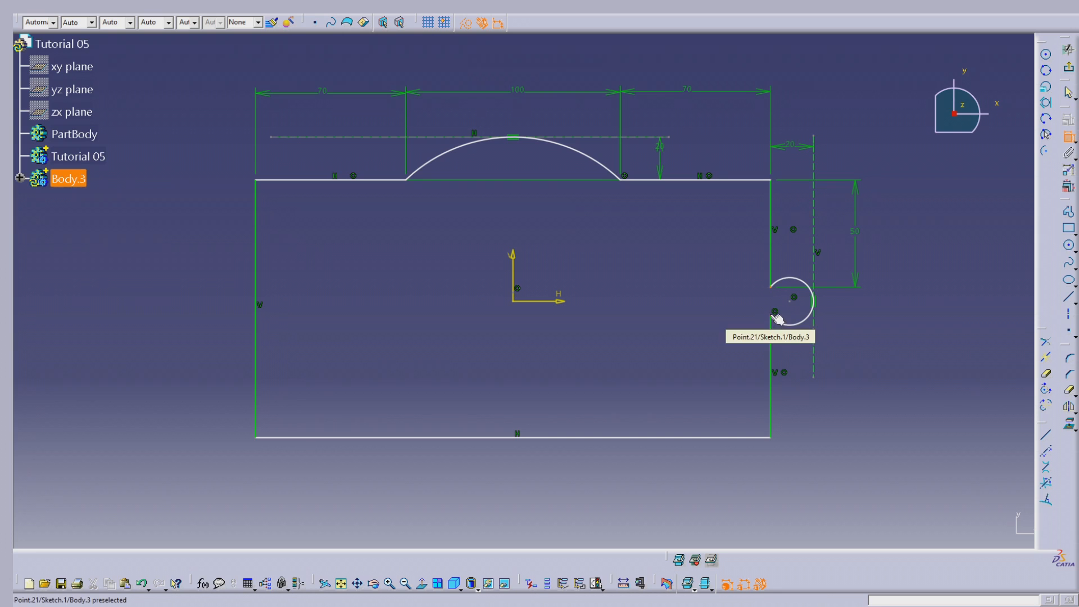
left_click(776, 313)
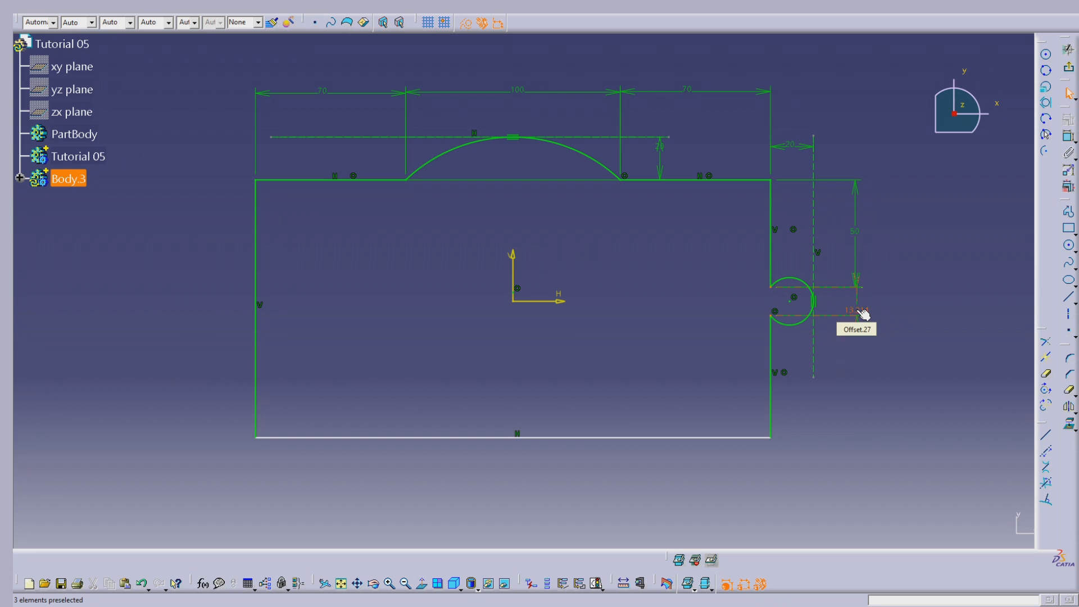
double_click(869, 311)
type("60mm")
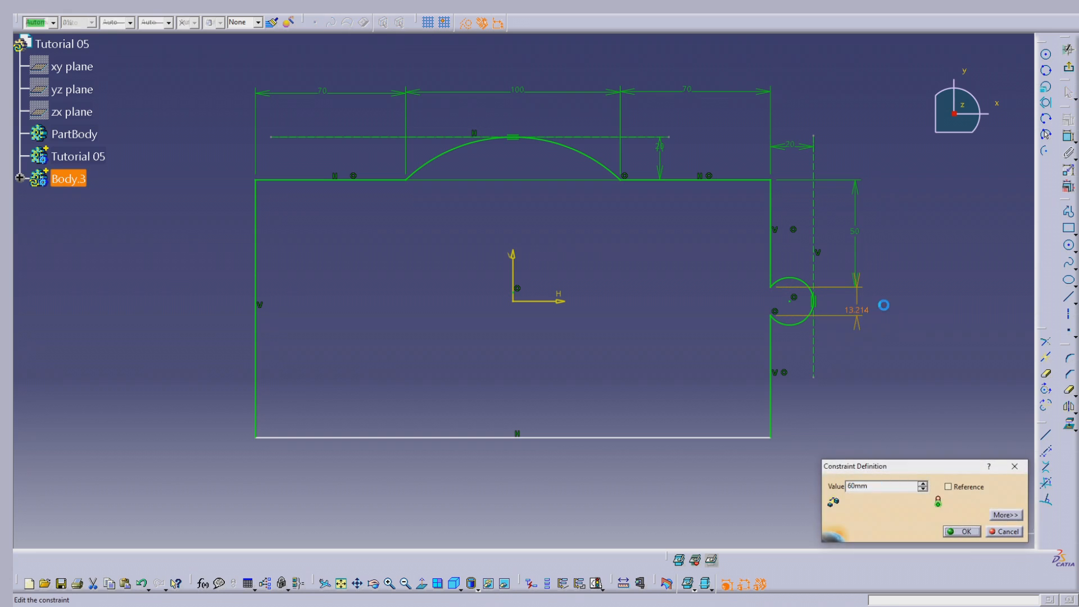
key("Return")
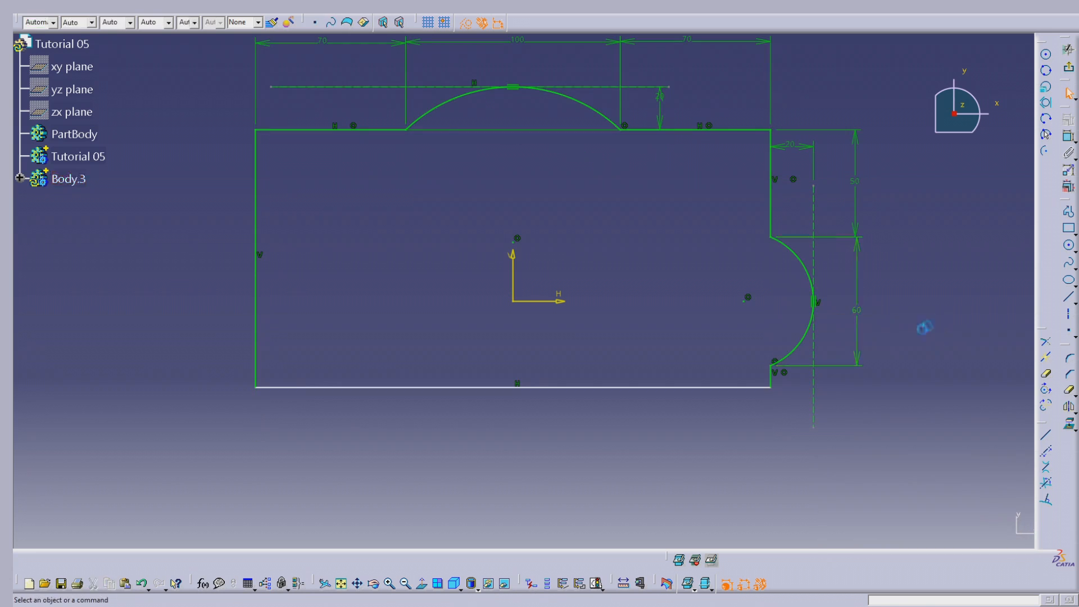
Pull the lower edge down below the right-hand arc, then dimension the arc's lower end to the lower-right corner as 50 mm
left_click_drag(710, 387, 707, 469)
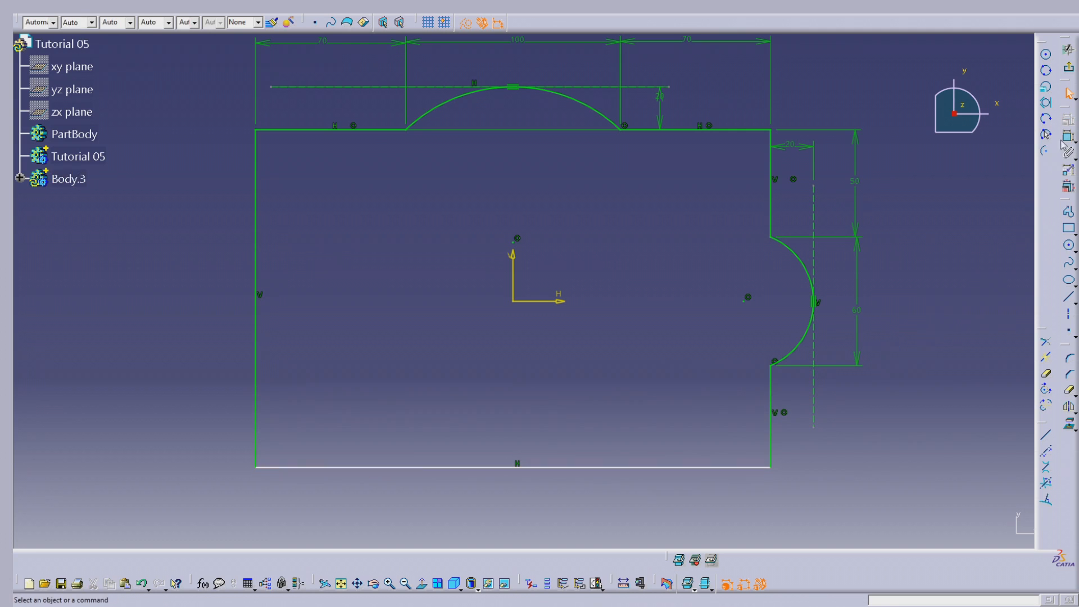
left_click(1069, 137)
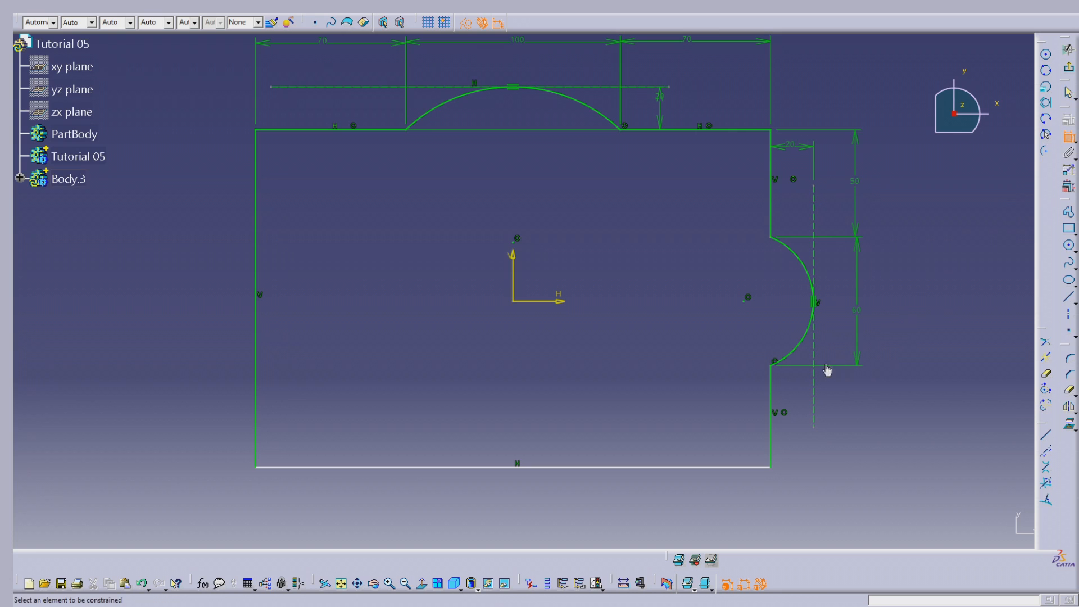
left_click(776, 369)
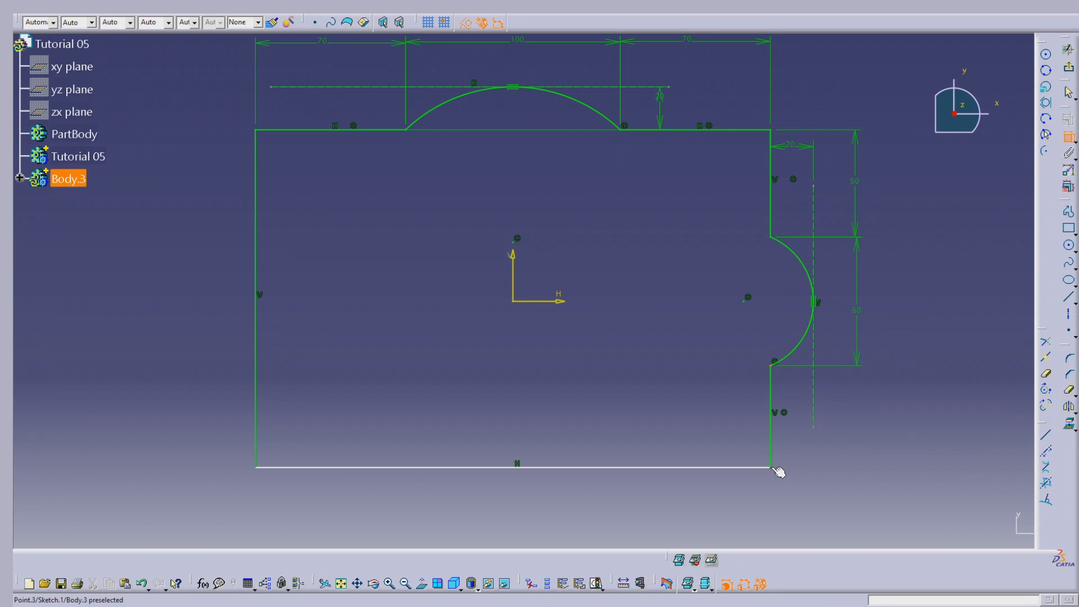
left_click(777, 469)
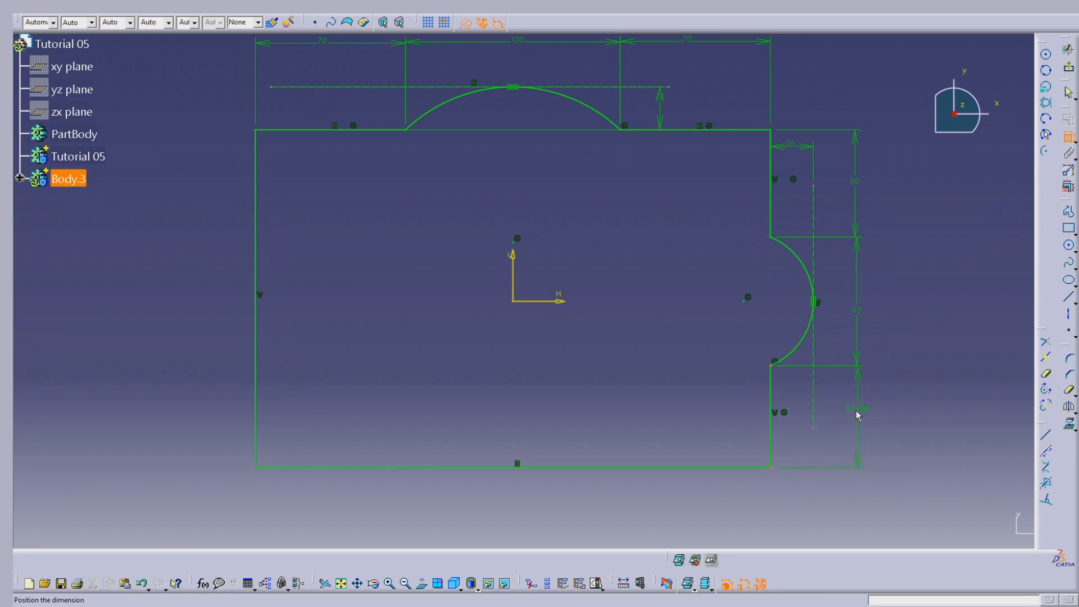
left_click(858, 415)
double_click(856, 409)
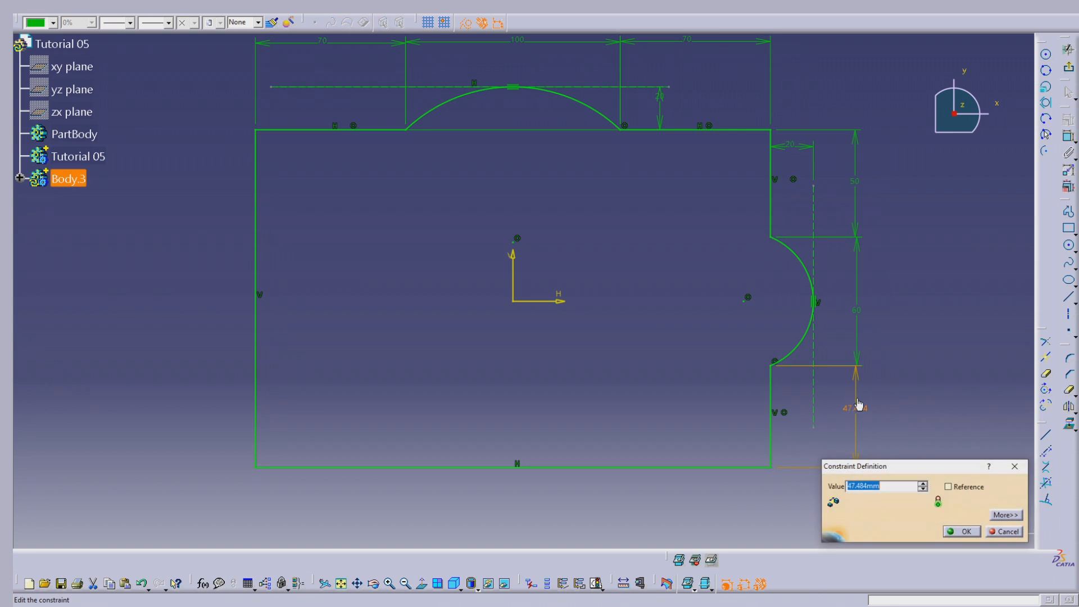
type("50")
key("Return")
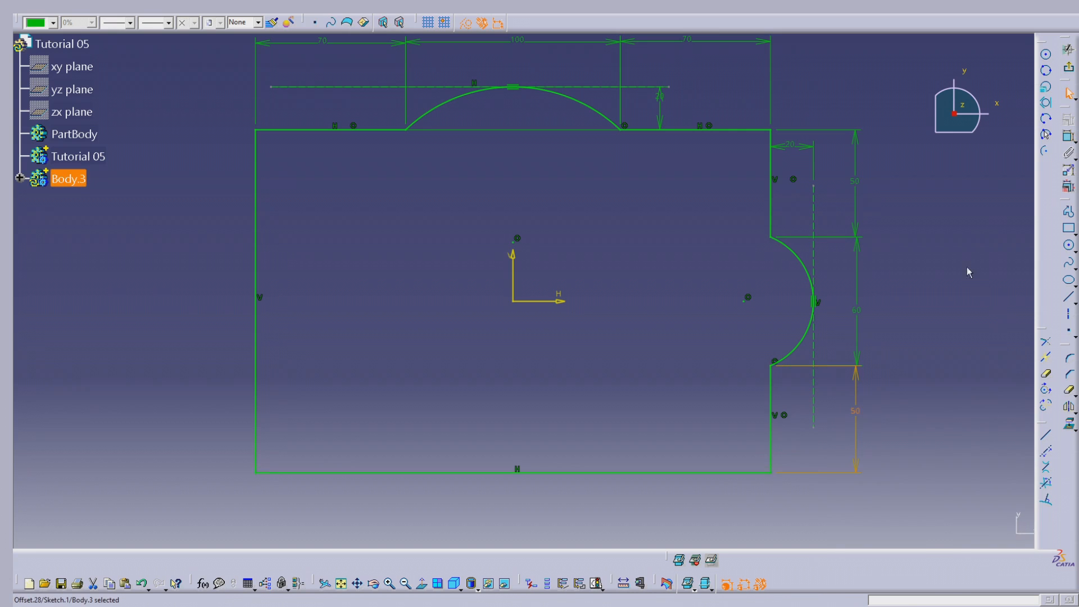
Delete the rectangle's lower and left edges from the sketch
left_click(716, 131)
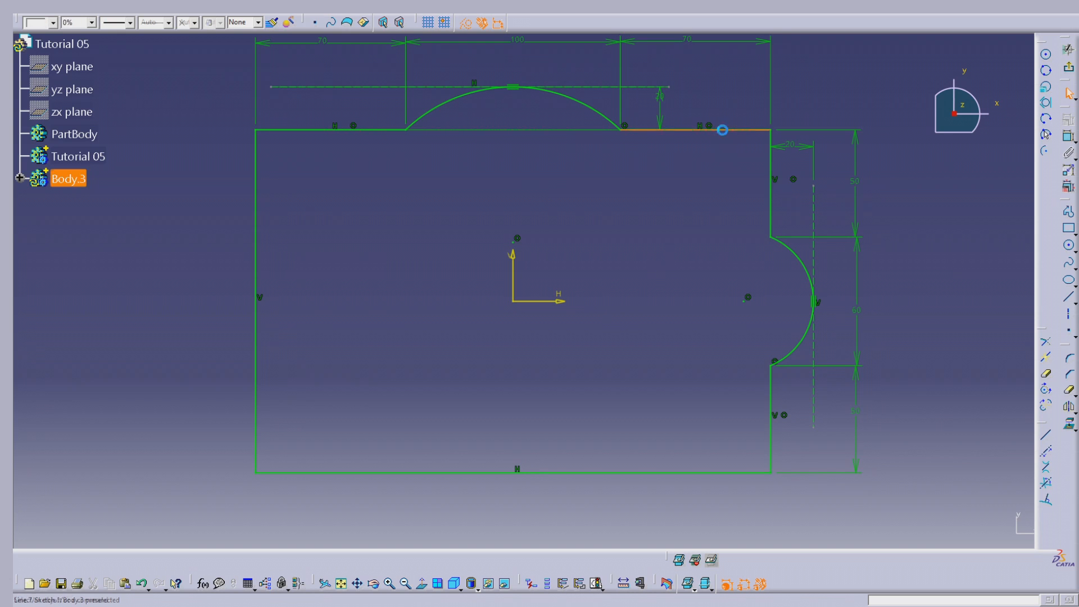
left_click(687, 234)
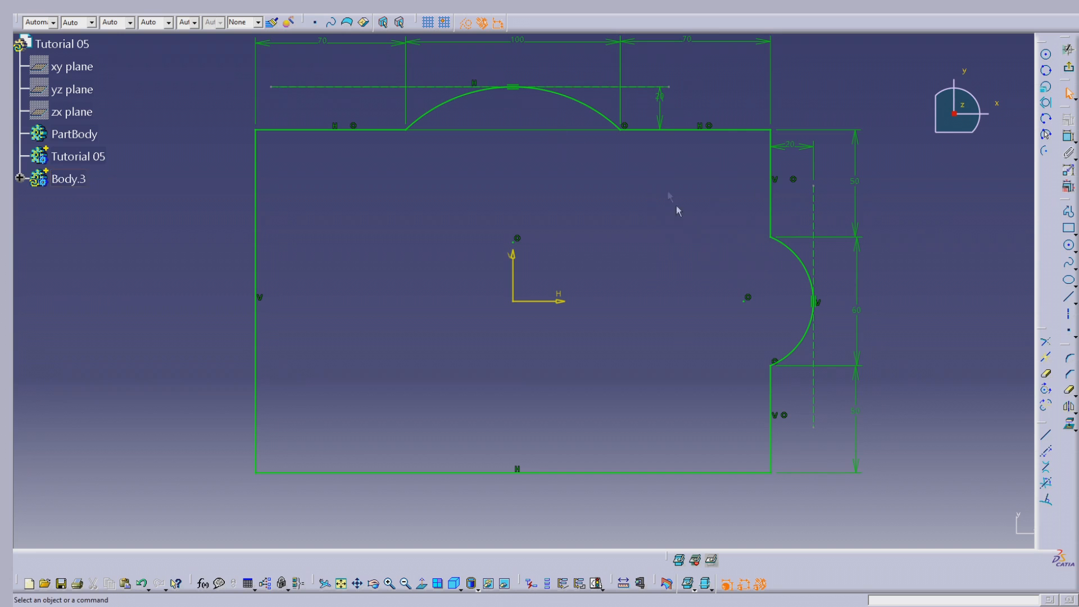
left_click(594, 472)
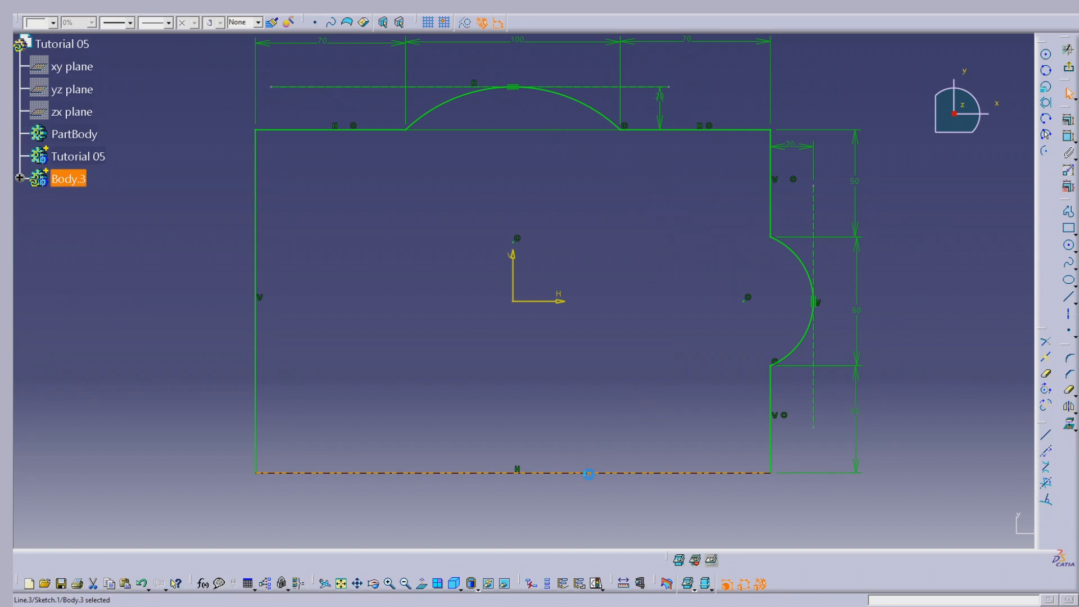
key("Delete")
left_click(256, 208)
key("Delete")
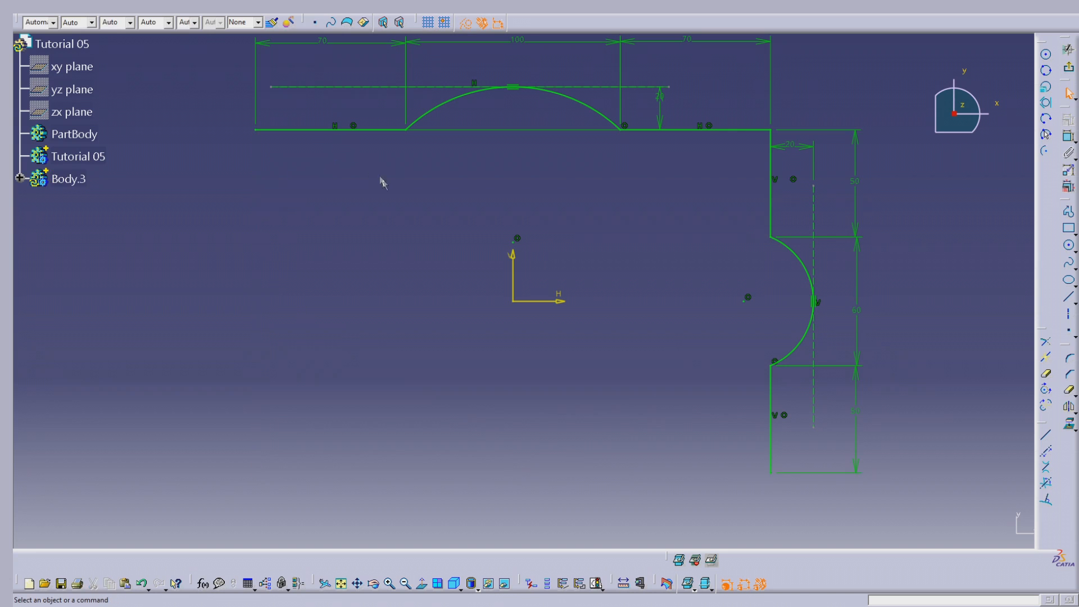
Mirror the two upper edge segments and the upper arc about the sketch's horizontal axis
left_click(375, 130)
left_click(456, 101, "ctrl")
left_click(697, 132, "ctrl")
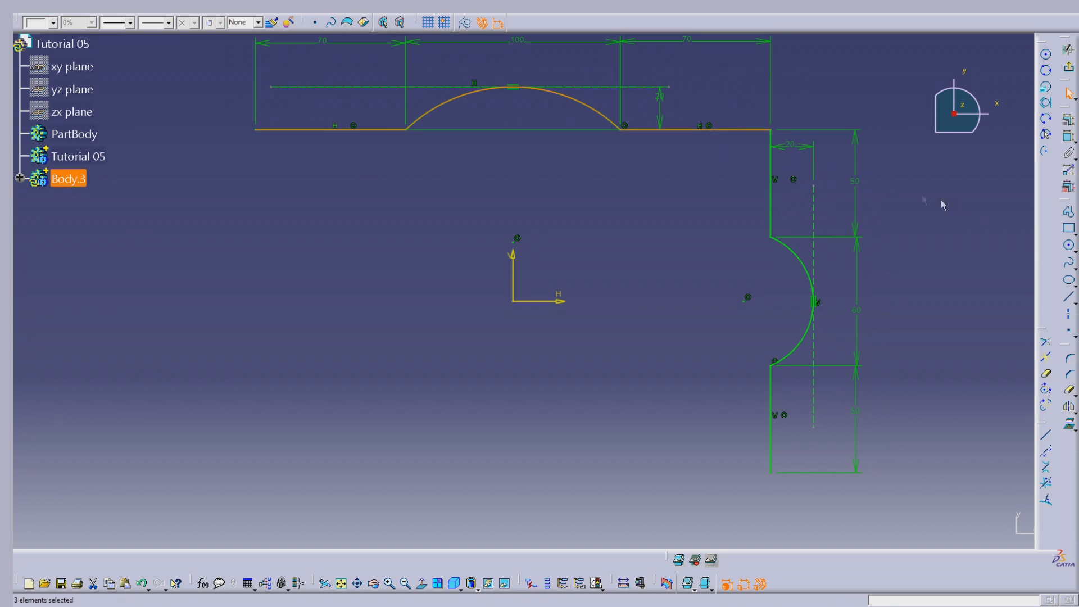
left_click(1068, 405)
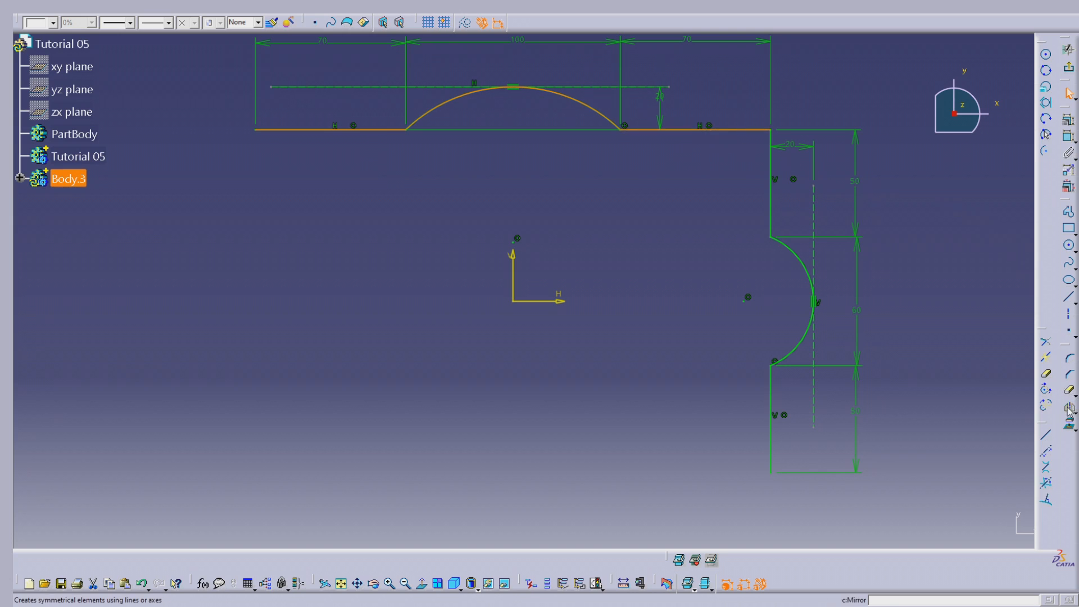
left_click(564, 300)
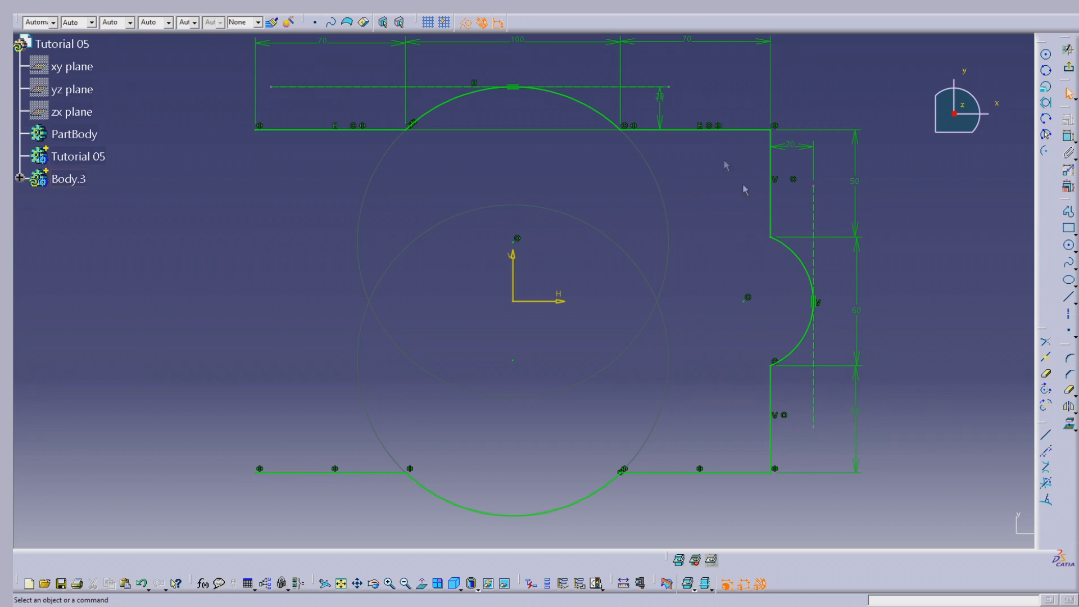
Mirror the two right-hand edge segments and the right-hand arc about the sketch's vertical axis
left_click(771, 406)
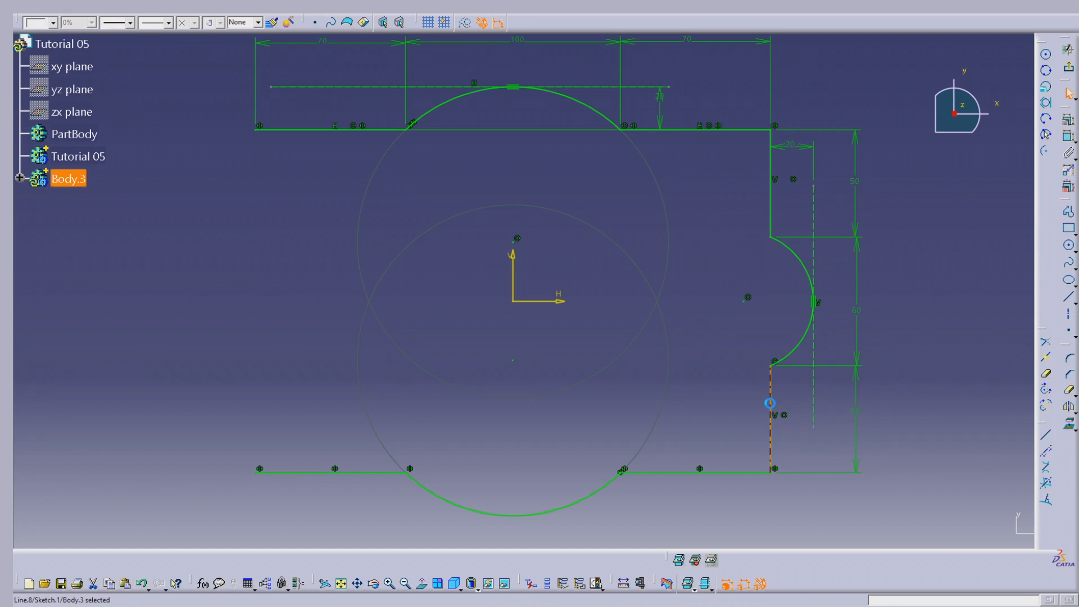
left_click(790, 354, "ctrl")
left_click(772, 197, "ctrl")
left_click(1069, 406)
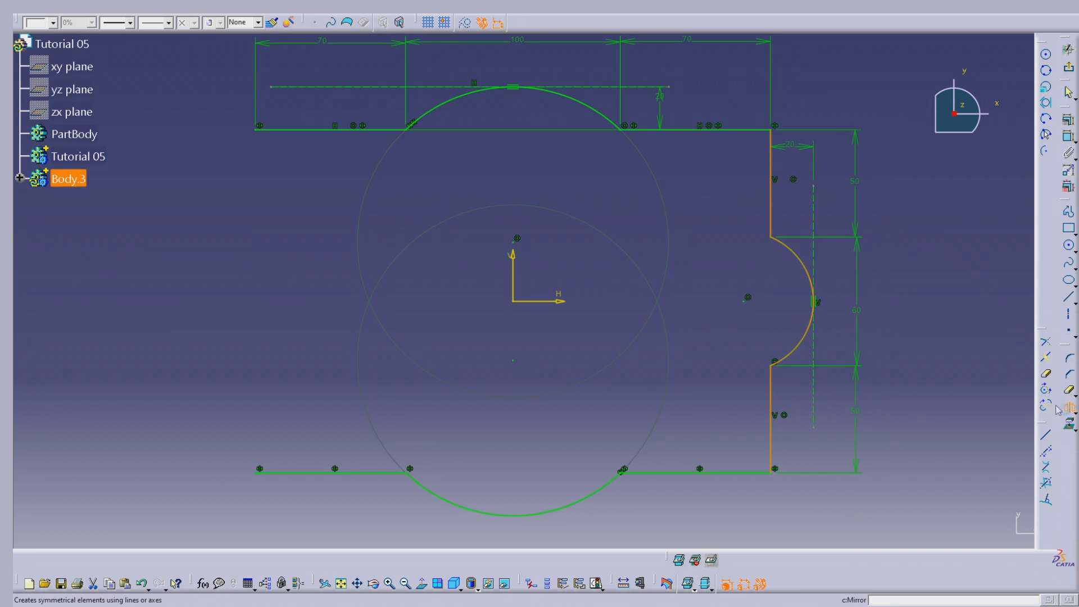
left_click(513, 274)
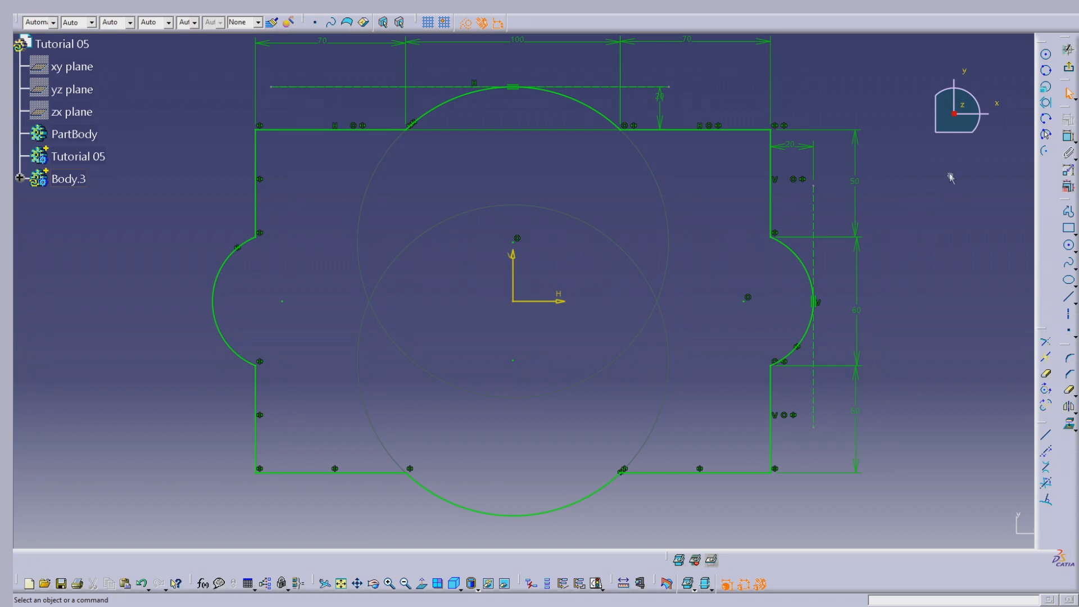
Exit the profile sketch and insert a new body into the part
left_click(1068, 66)
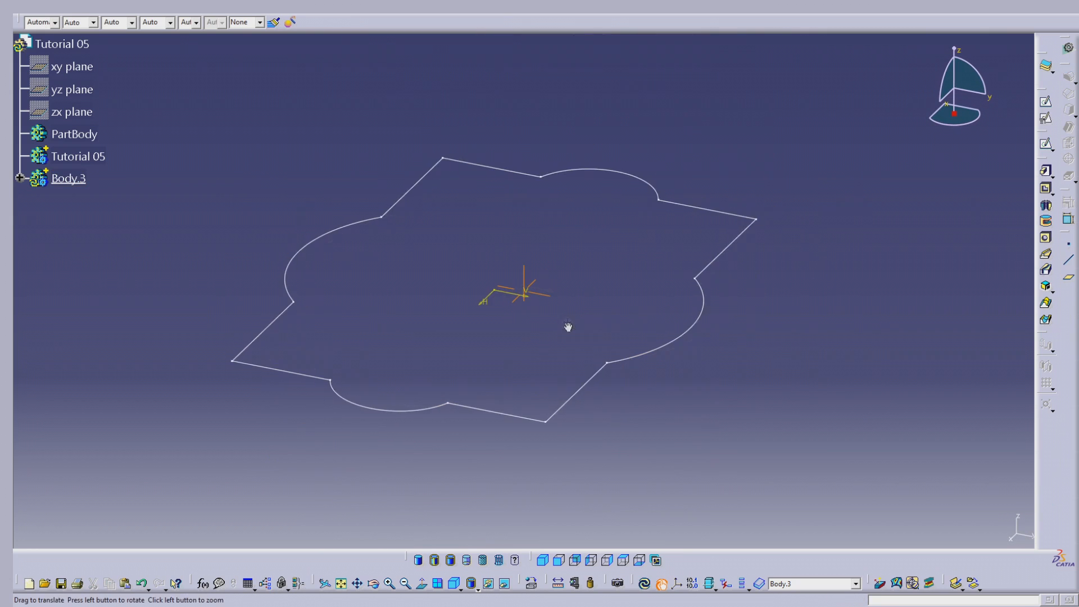
mouse_move(372, 380)
middle_mouse_down()
mouse_move(805, 344)
mouse_move(604, 366)
middle_mouse_up()
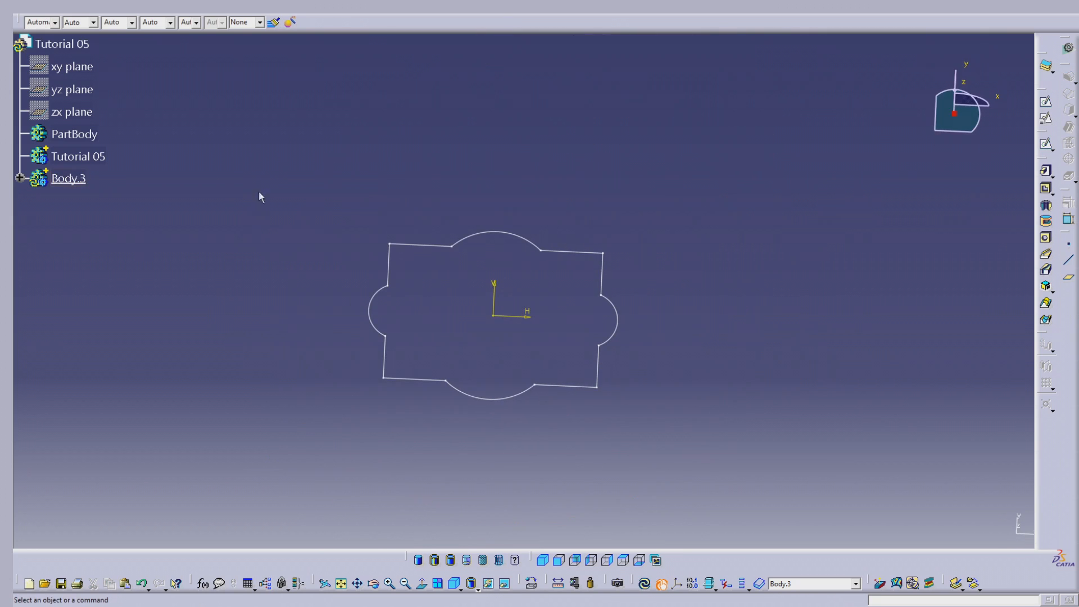
left_click(207, 15)
left_click(212, 32)
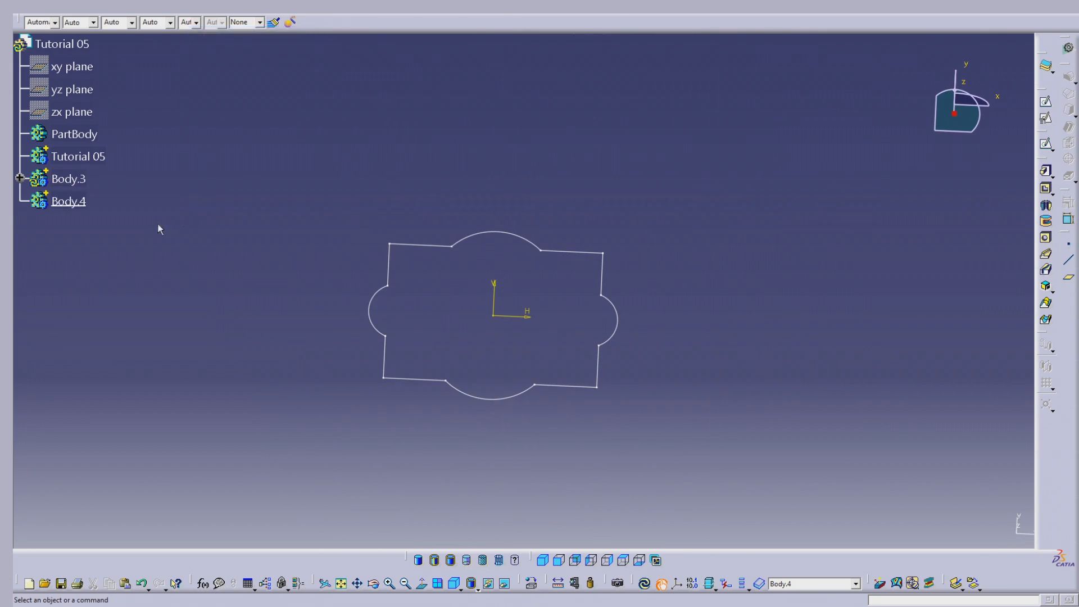
Copy Sketch.1 from Body.3 into Body.4 and define Body.4 as the in-work object
double_click(79, 180)
left_click(115, 210)
left_click(92, 204)
right_click(95, 208)
left_click(70, 224)
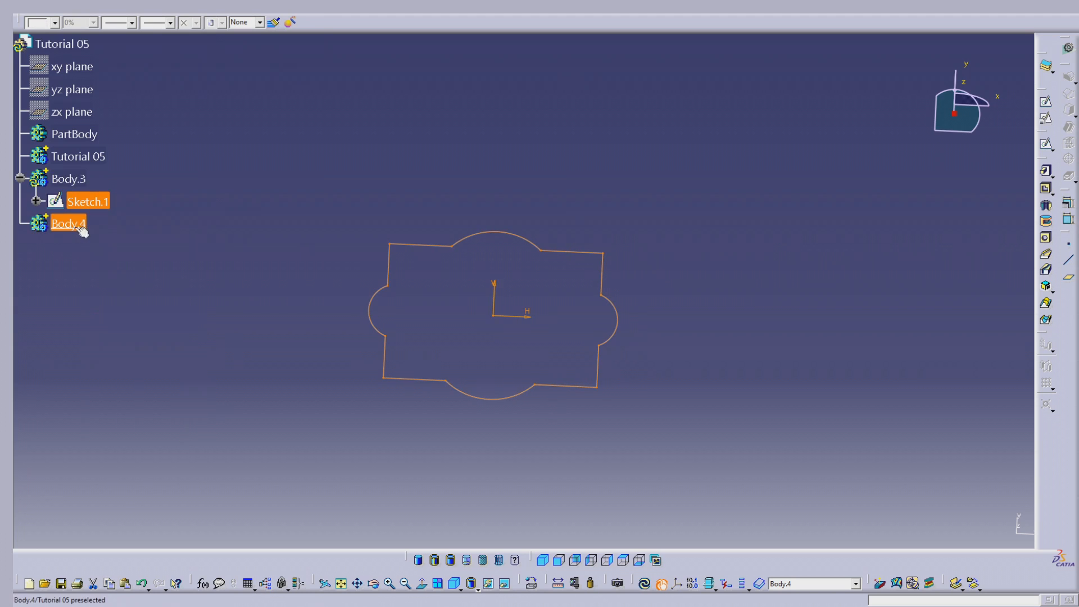
right_click(72, 231)
left_click(95, 356)
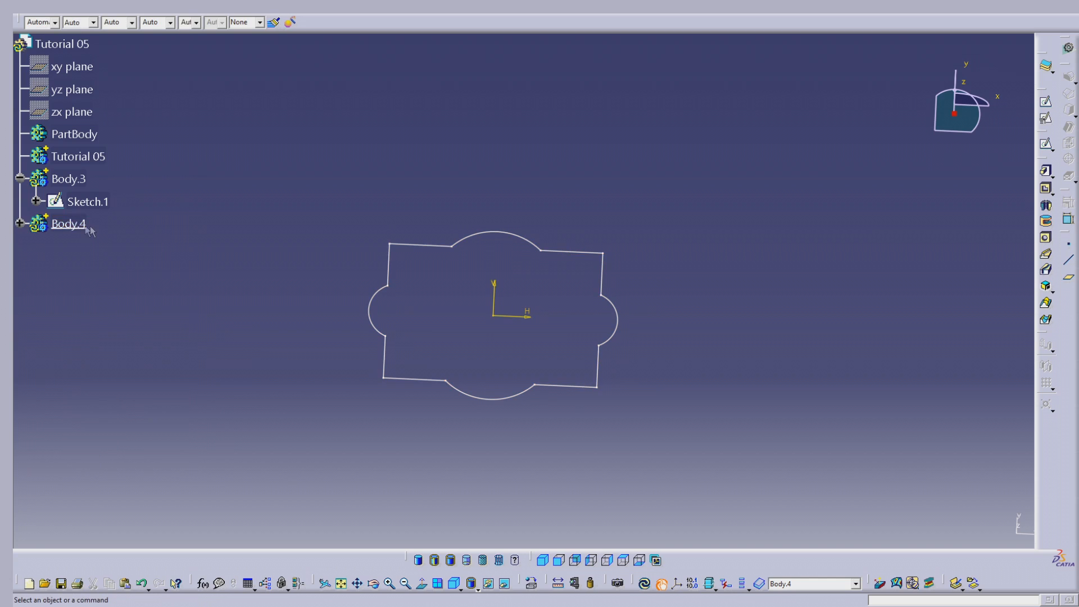
right_click(72, 223)
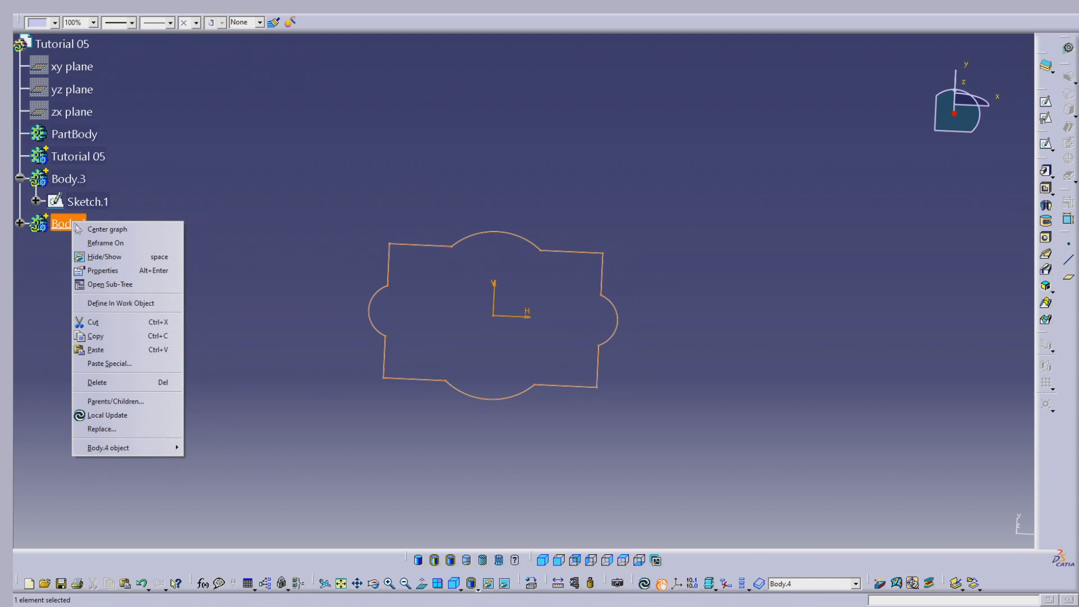
left_click(113, 304)
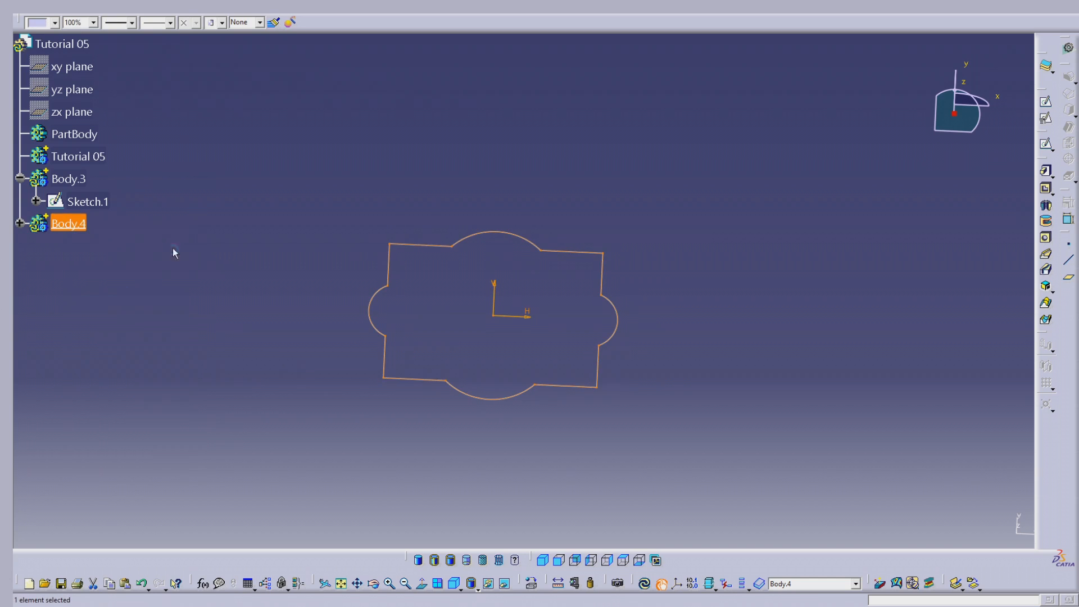
Hide Sketch.1 and open the copied Sketch.2 for editing
right_click(90, 203)
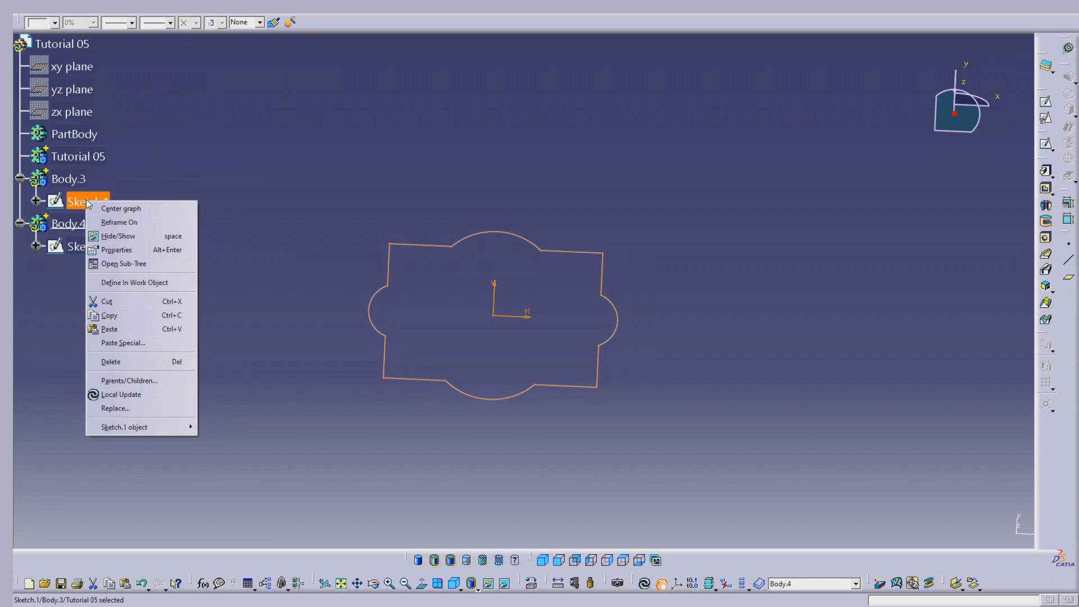
left_click(120, 237)
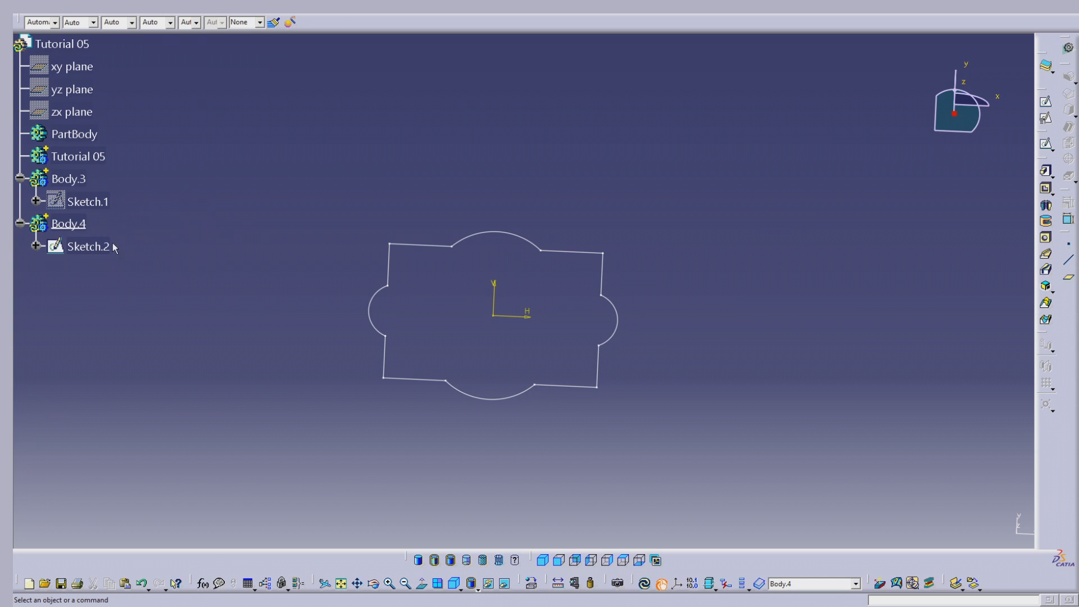
left_click(108, 247)
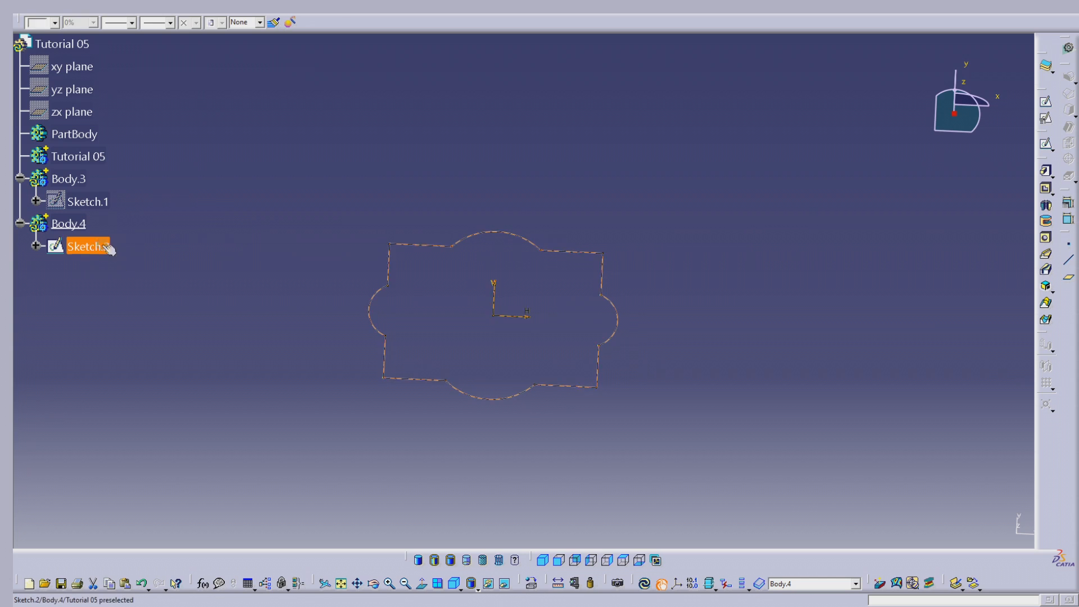
double_click(108, 248)
middle_click_drag(659, 268, 697, 173)
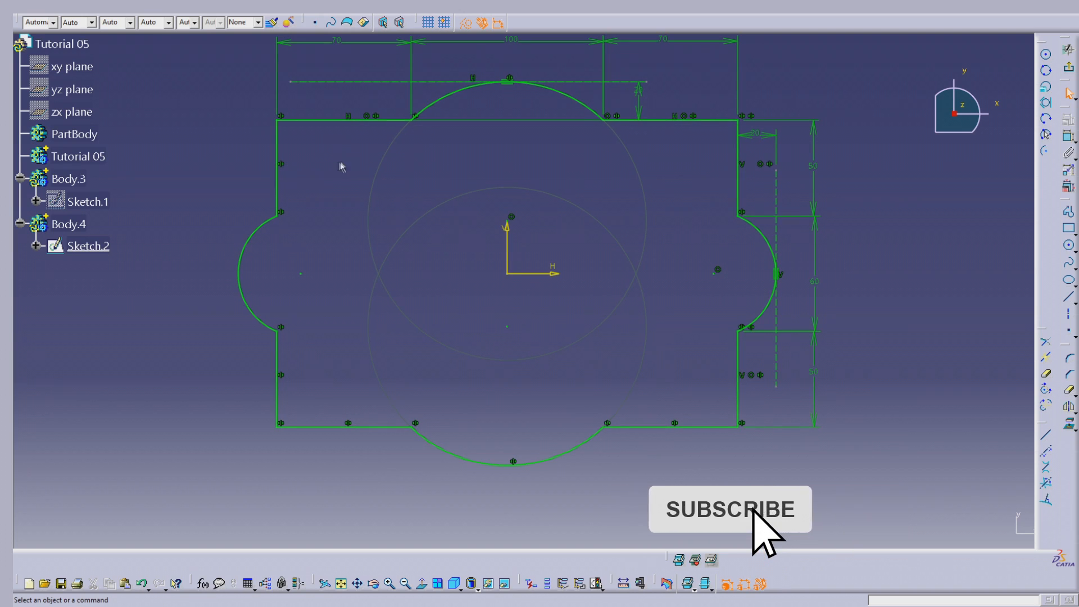
Convert all twelve lines and arcs of the outer profile in the copied sketch to construction elements
left_click(279, 145)
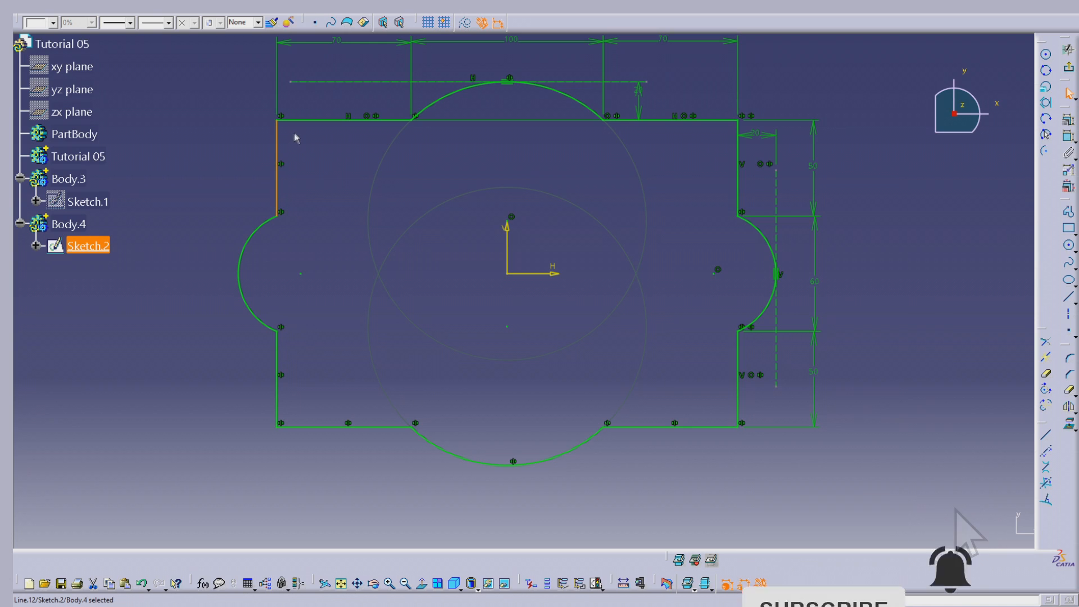
left_click(312, 119, "ctrl")
left_click(438, 104, "ctrl")
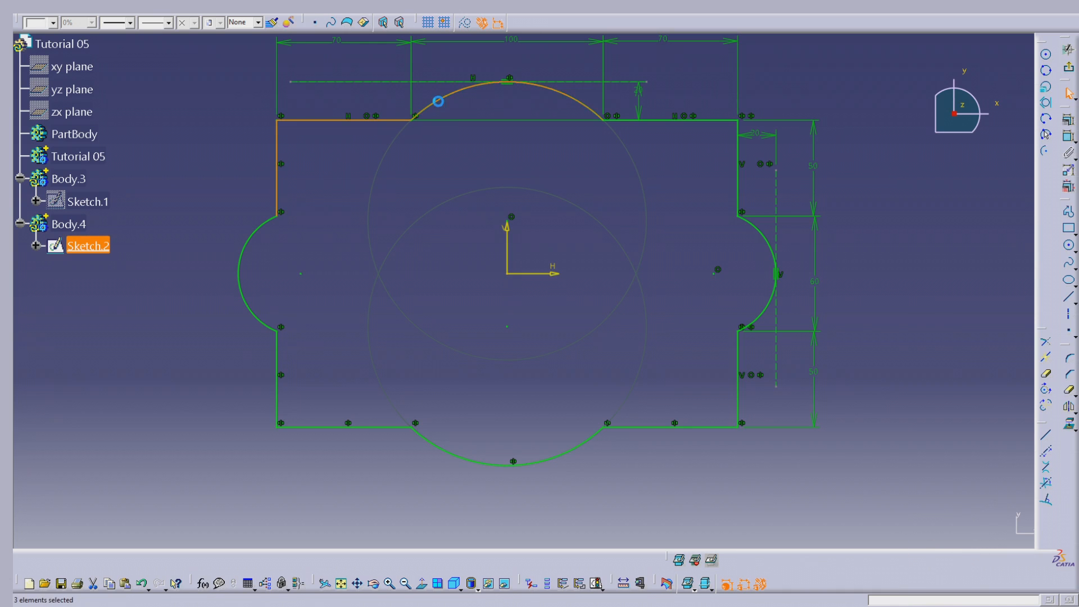
left_click(654, 120, "ctrl")
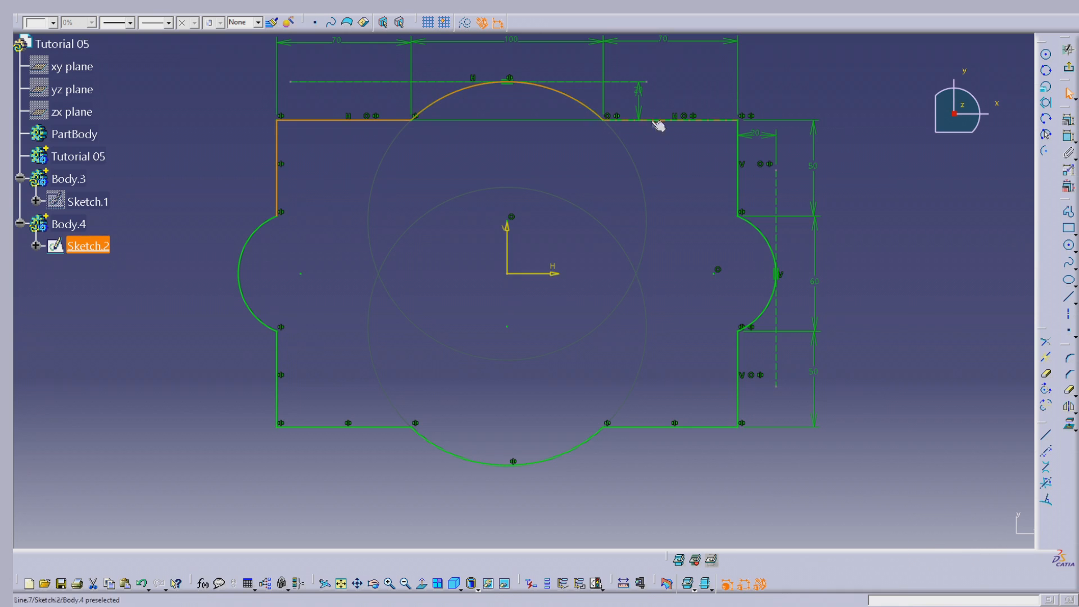
left_click(736, 144, "ctrl")
left_click(769, 236, "ctrl")
left_click(737, 352, "ctrl")
left_click(650, 427, "ctrl")
left_click(581, 444, "ctrl")
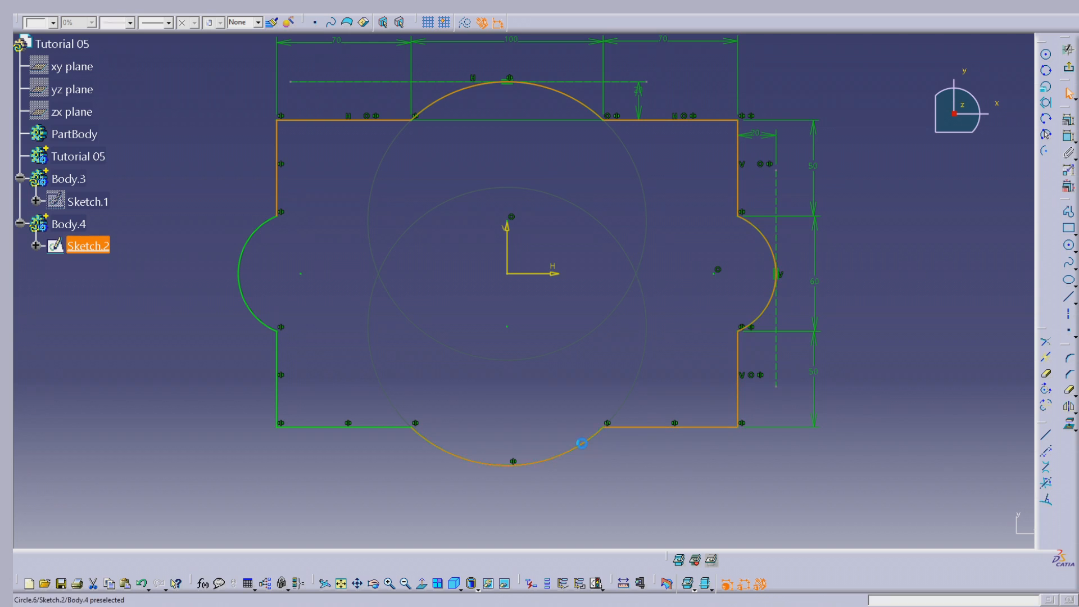
left_click(373, 427, "ctrl")
left_click(279, 349, "ctrl")
left_click(263, 318, "ctrl")
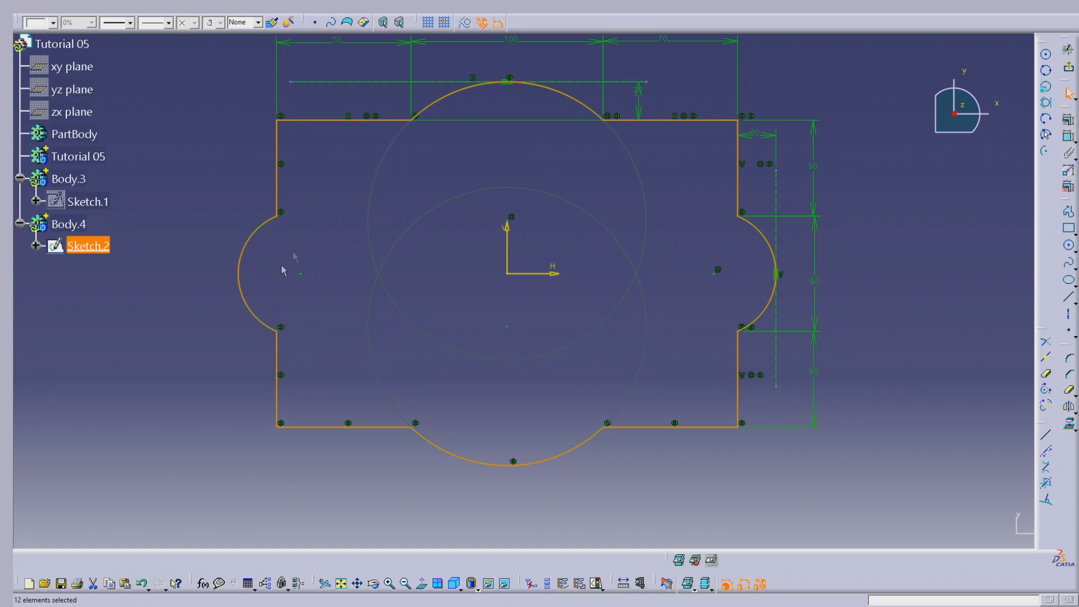
left_click(465, 24)
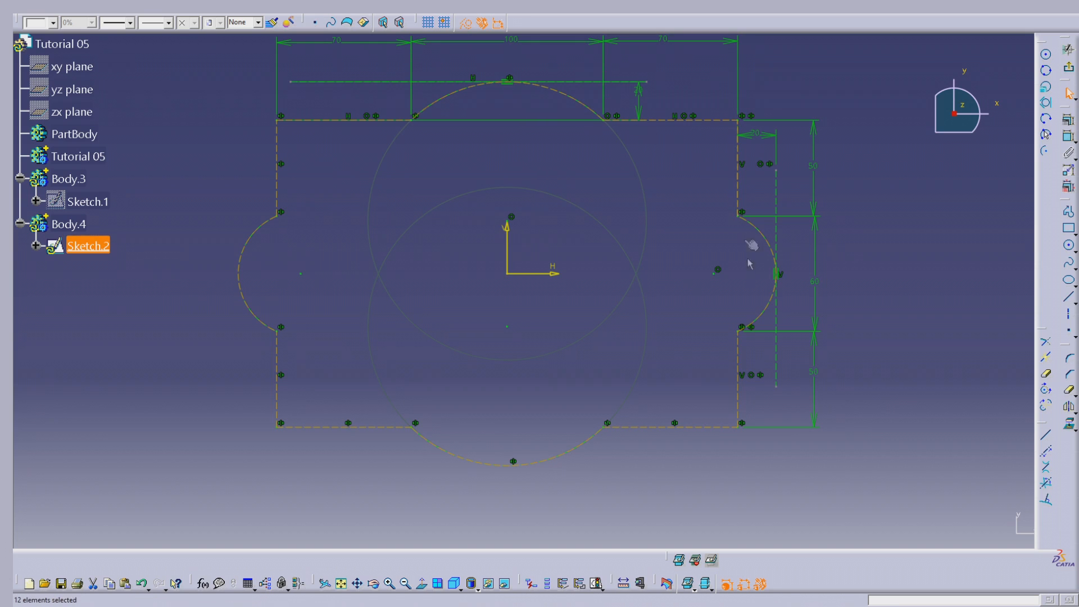
left_click(690, 329)
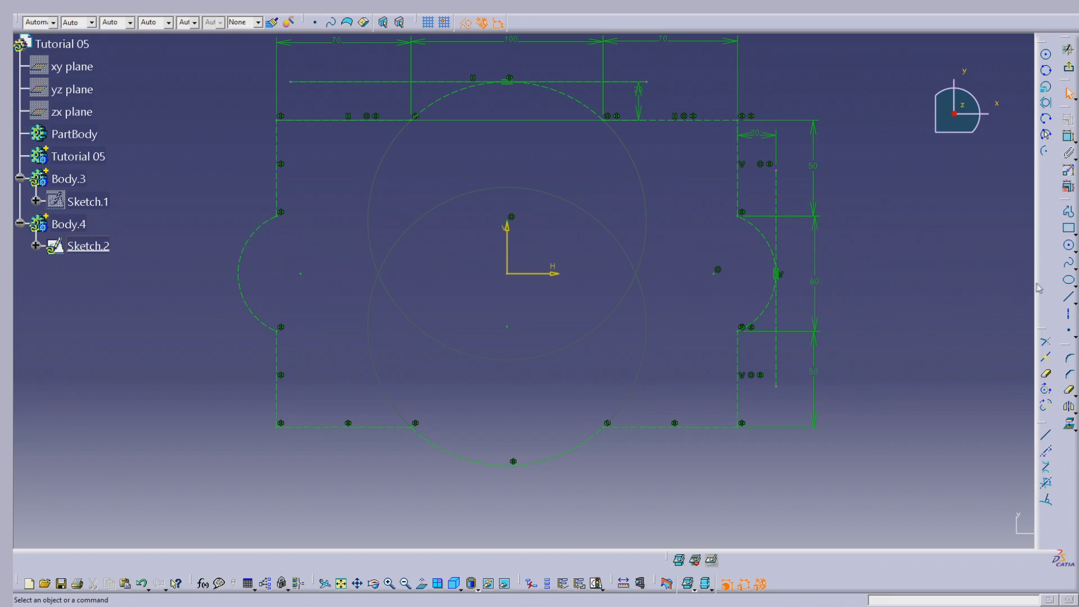
Draw a circle of about 71 mm radius centred on the sketch origin and convert it to a standard element
left_click(1068, 245)
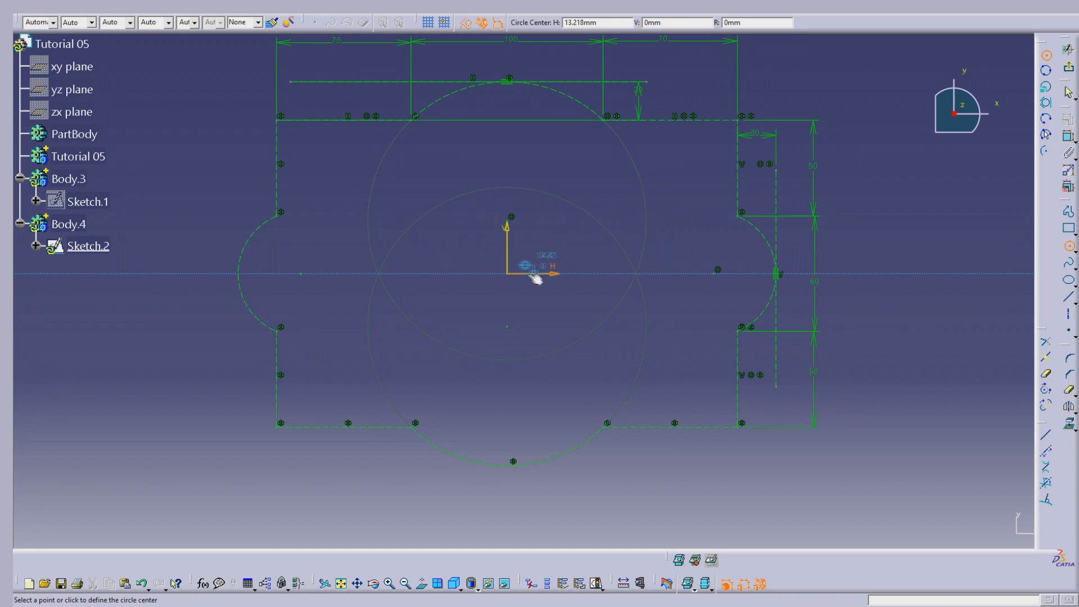
left_click(512, 275)
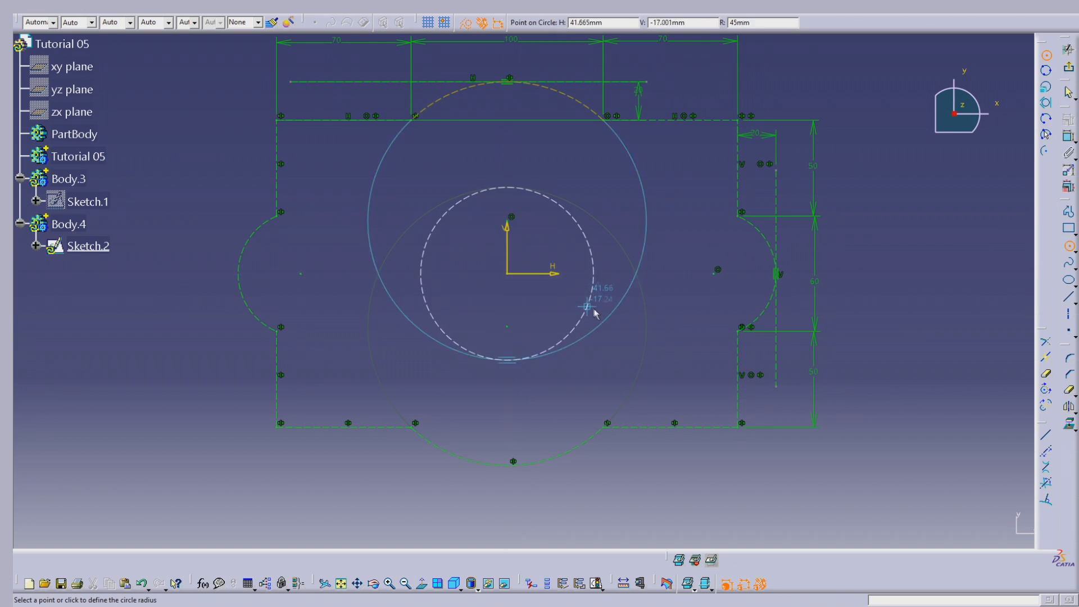
left_click(628, 337)
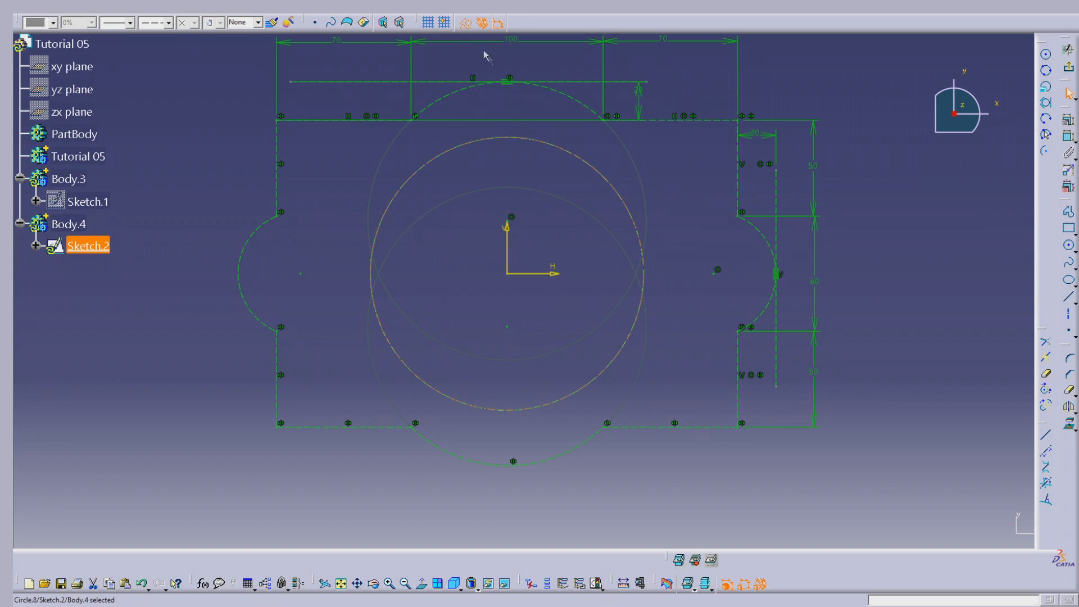
left_click(465, 25)
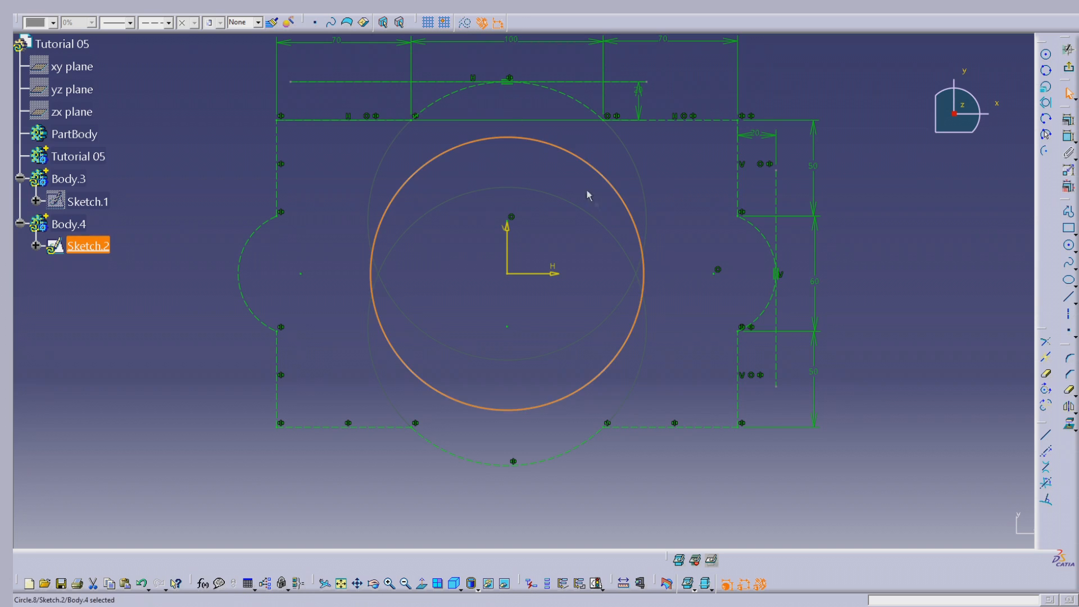
left_click(673, 232)
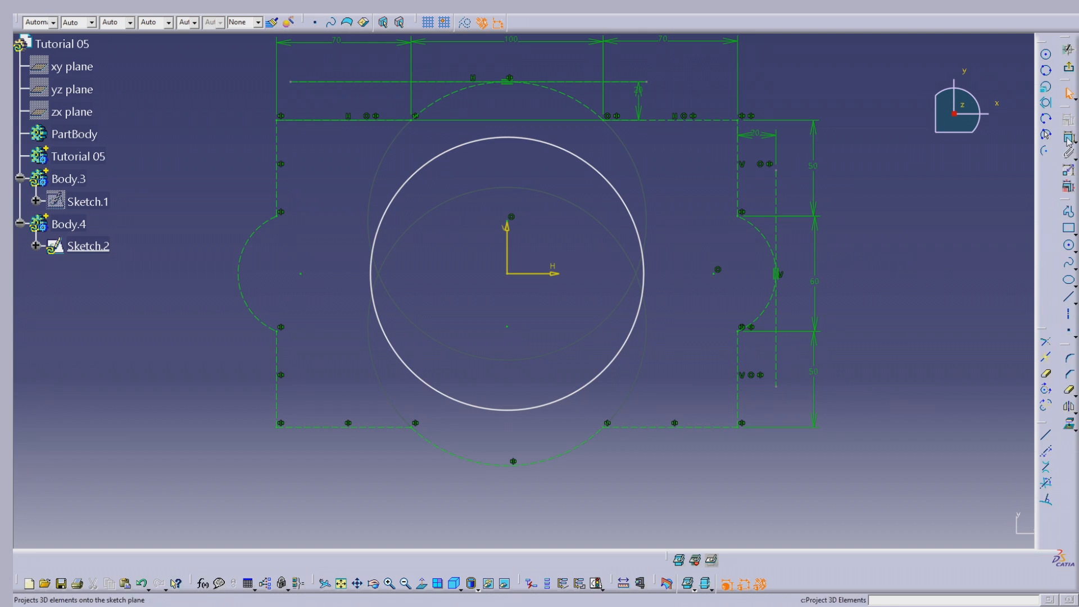
Dimension the central circle's diameter and set it to 120 mm
left_click(595, 389)
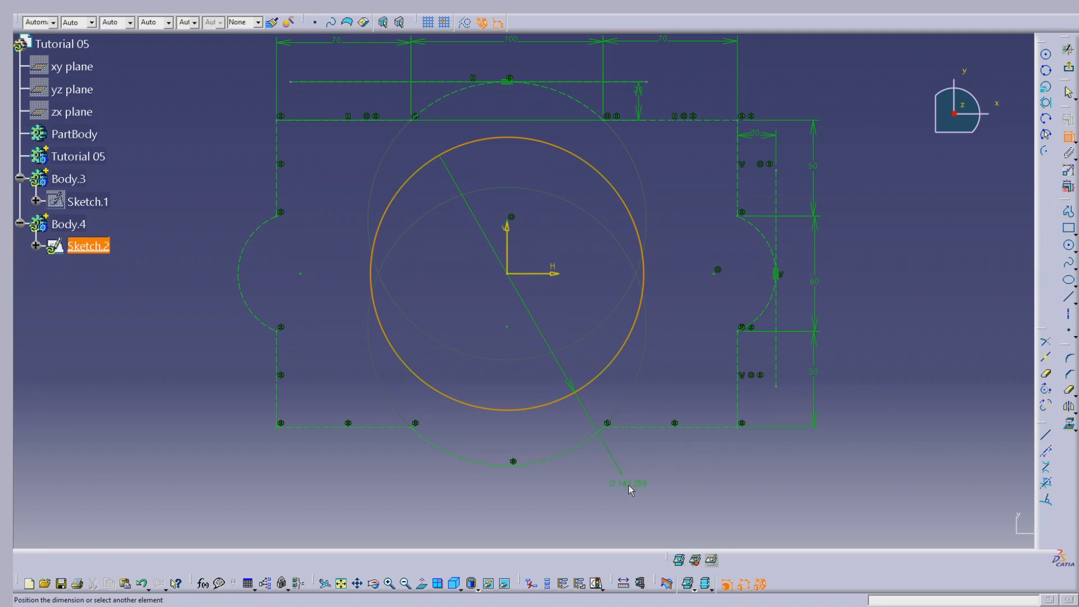
left_click(629, 482)
double_click(628, 482)
type("120")
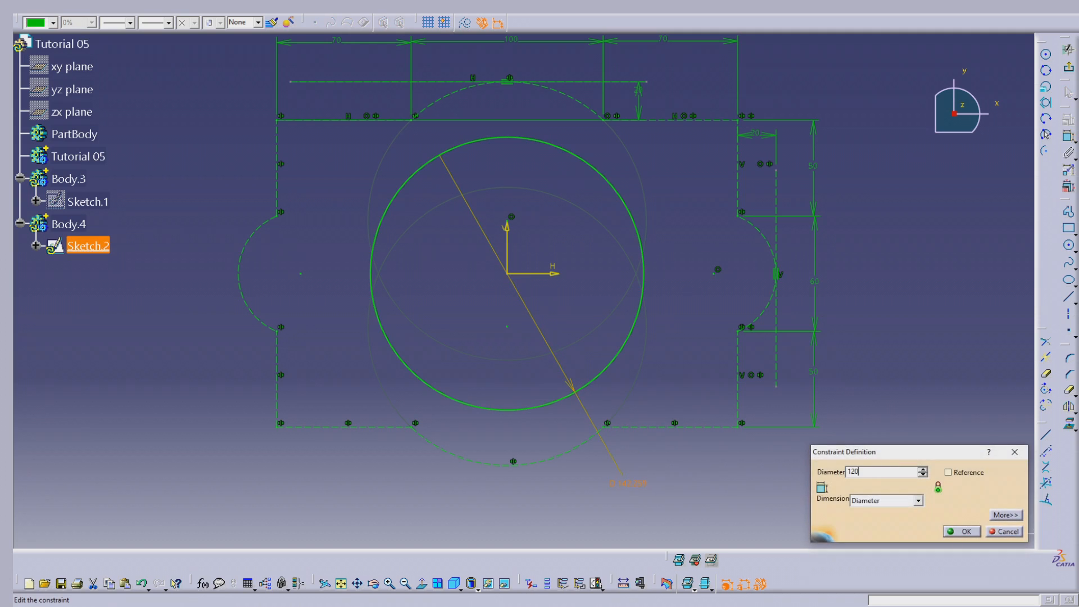
key("Return")
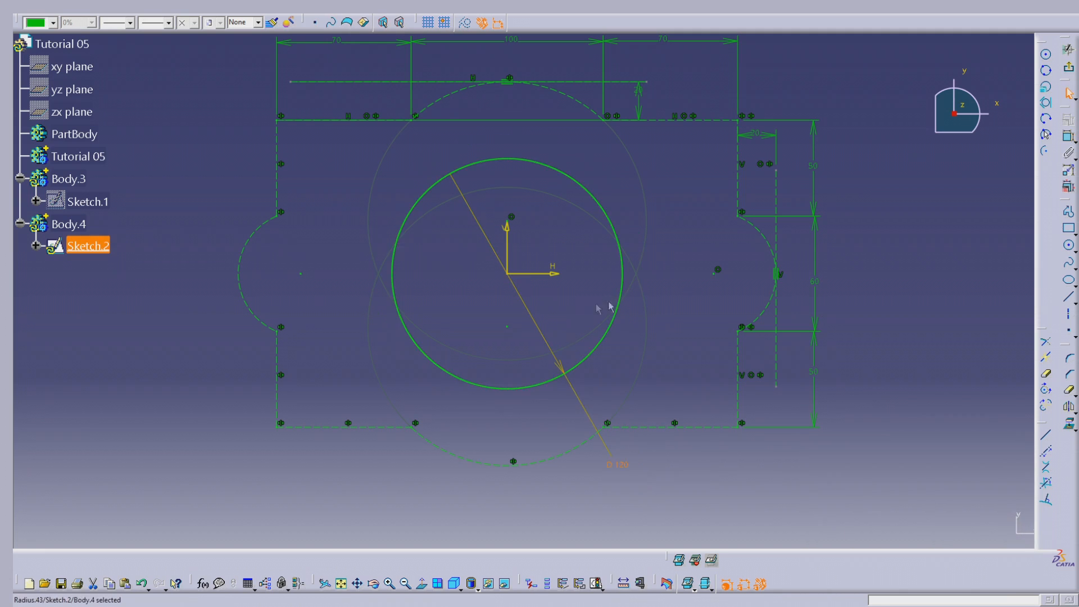
left_click(677, 287)
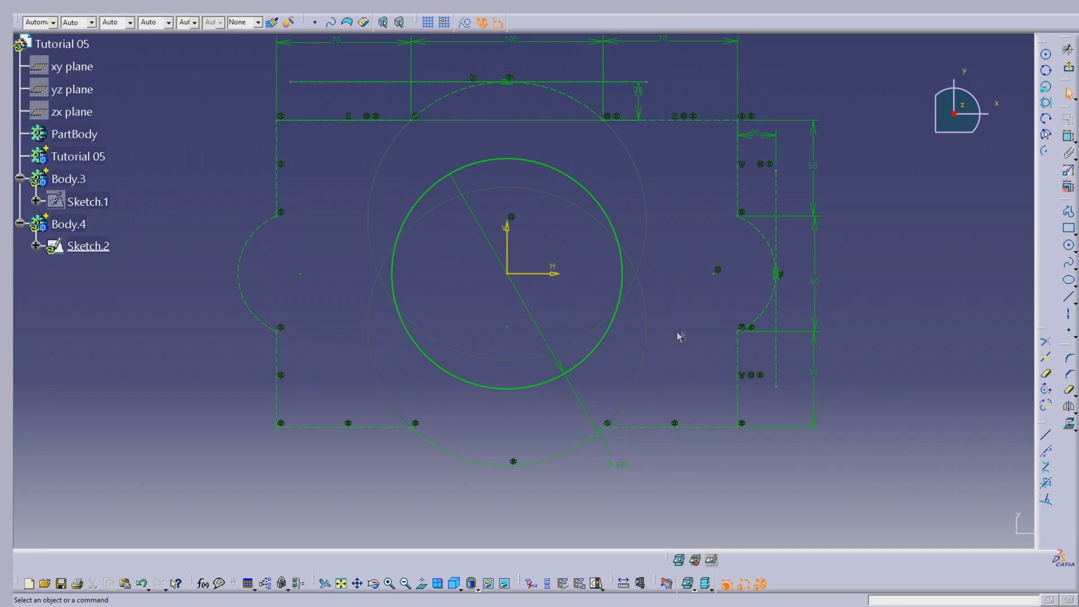
Draw an upright rectangle about 24 mm wide and 113 mm high between the profile's left edge and the circle
left_click(1069, 232)
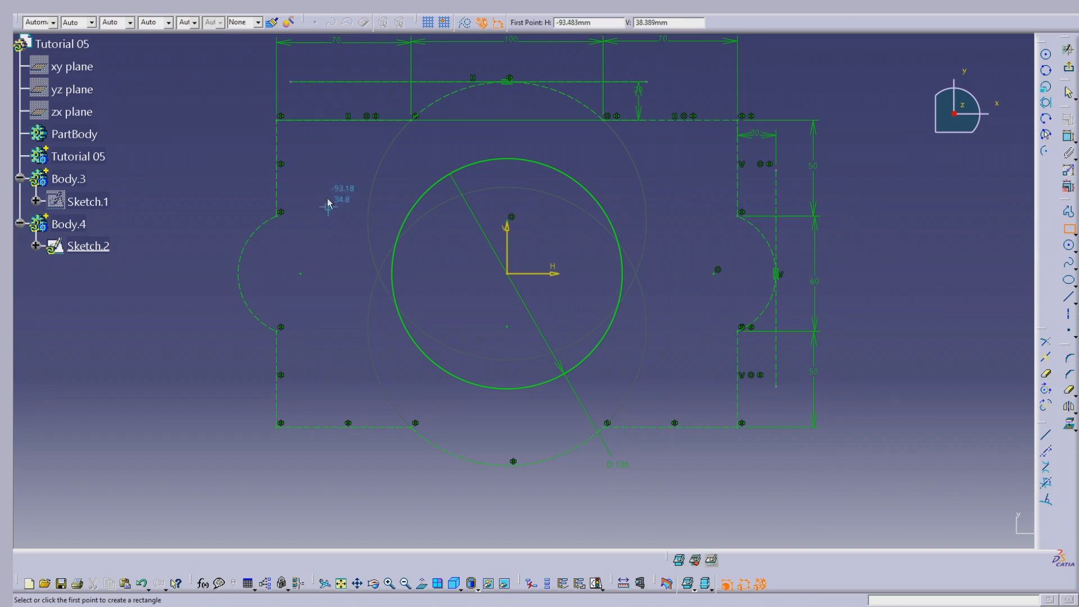
left_click(310, 168)
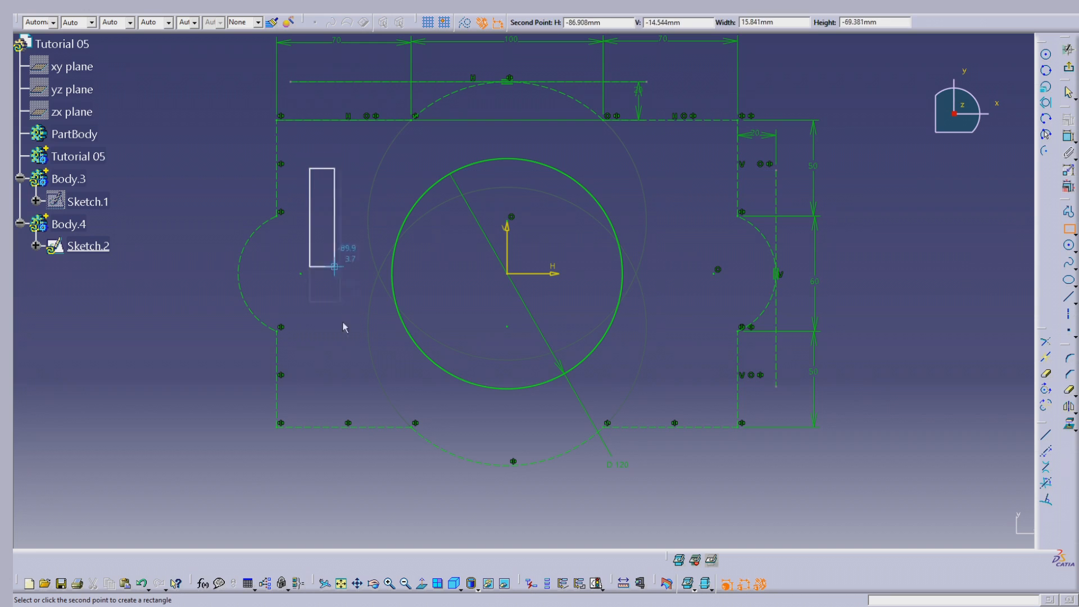
left_click(354, 385)
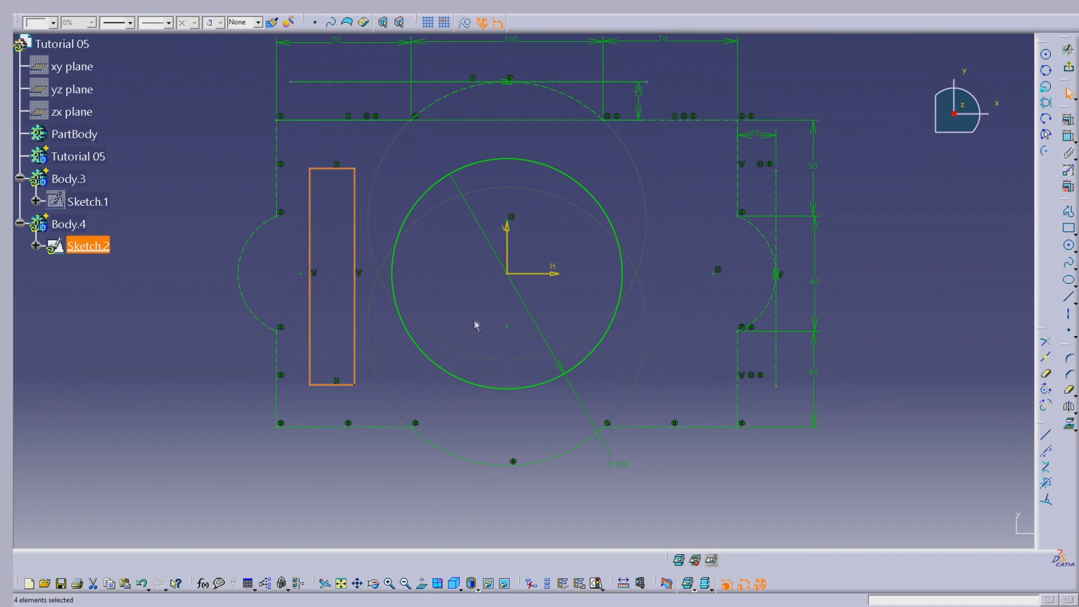
left_click(477, 326)
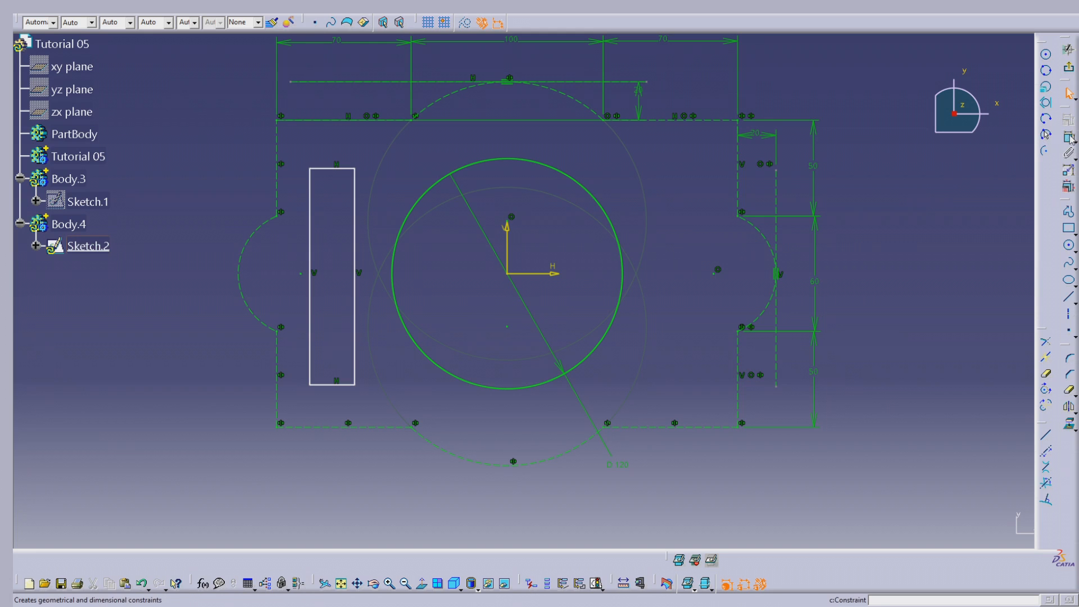
Dimension the rectangle's width along its upper edge and set it to 30 mm
left_click(1069, 138)
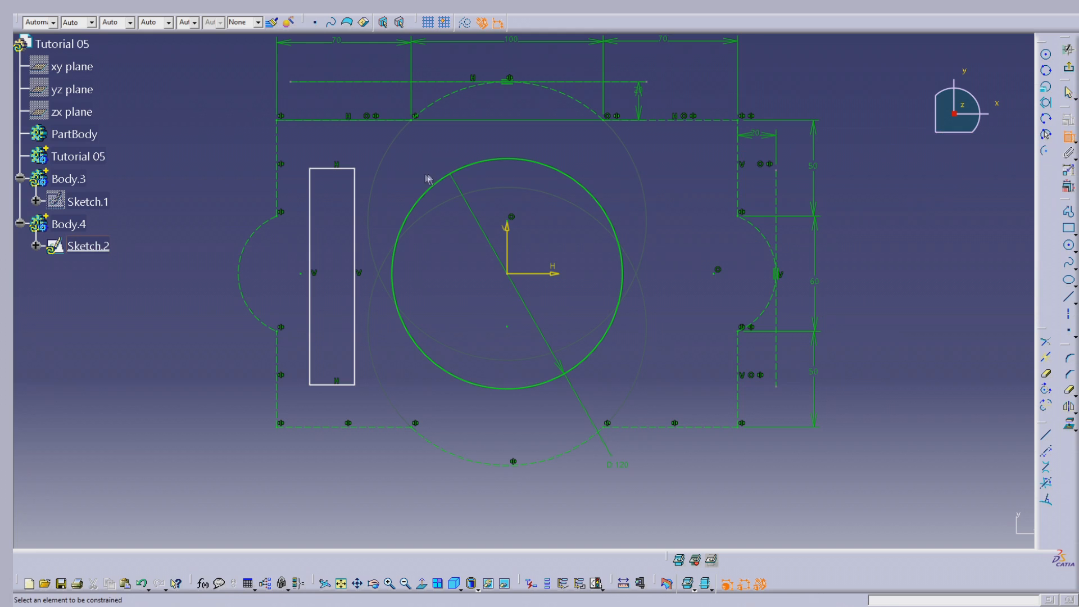
left_click(337, 168)
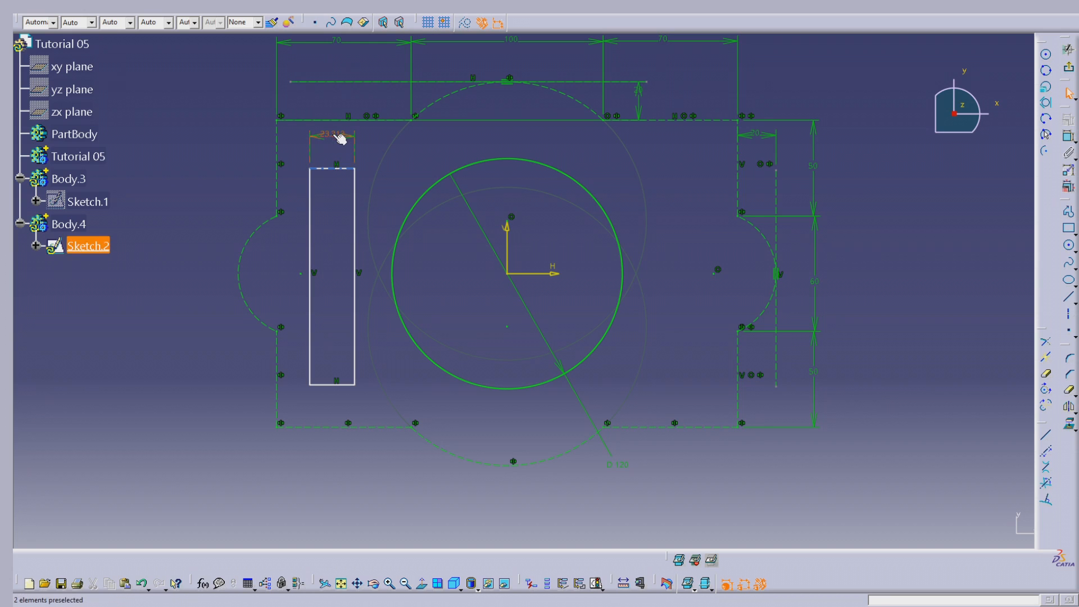
double_click(332, 134)
type("30")
key("Return")
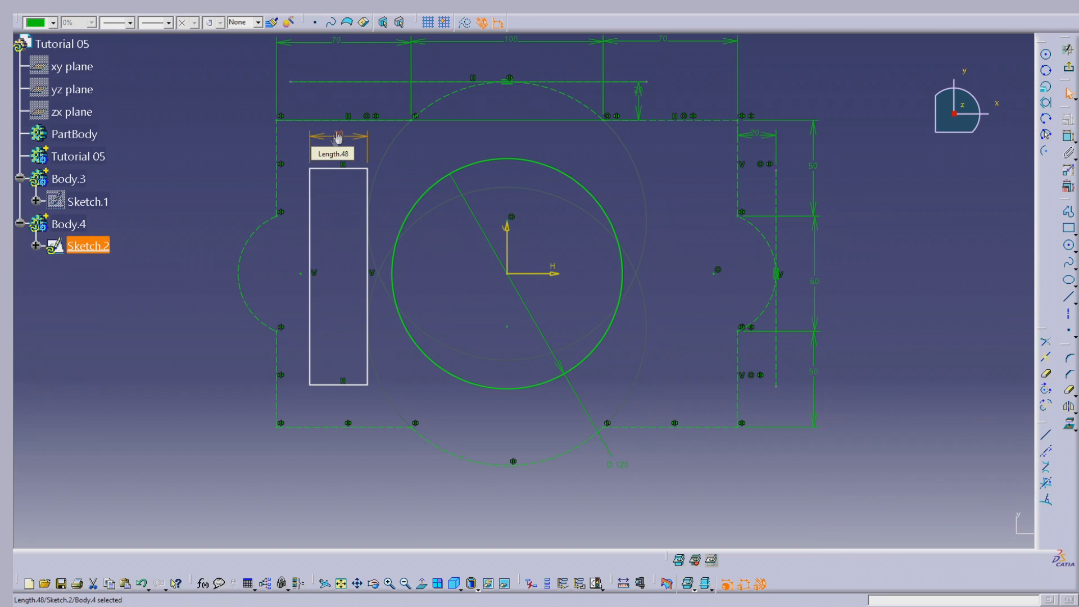
Dimension the rectangle's height between its upper and lower edges and set it to 130 mm
left_click(1069, 137)
left_click(323, 169)
left_click(311, 383)
left_click(294, 331)
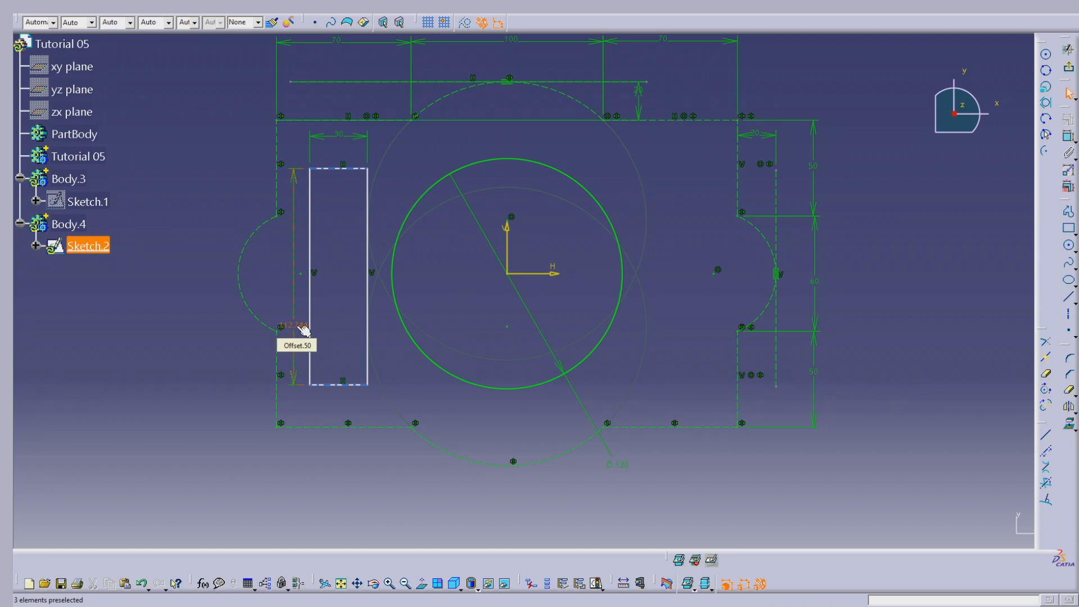
double_click(304, 330)
type("13")
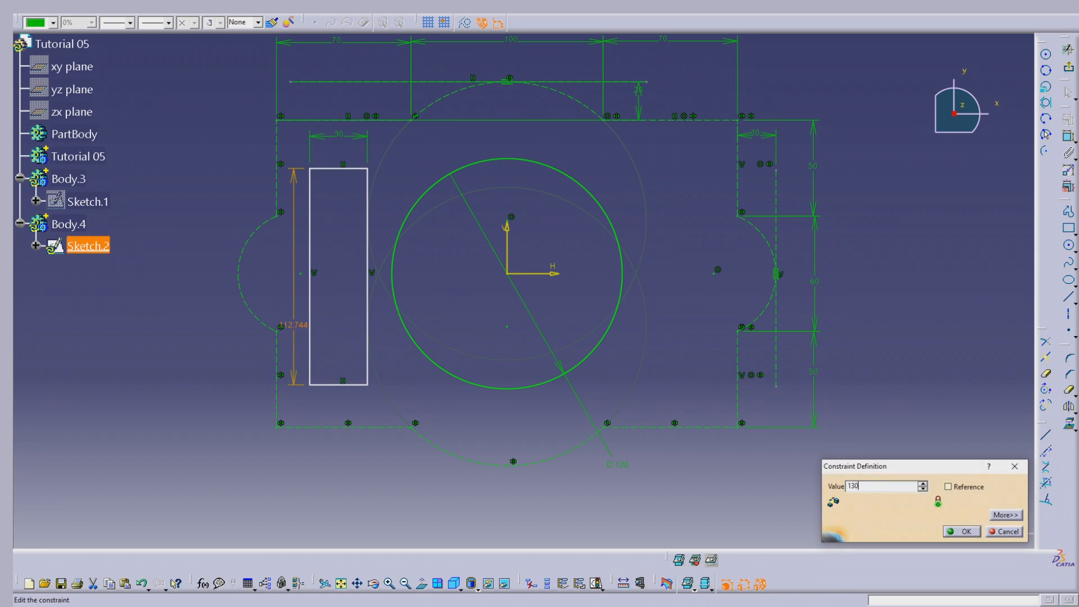
type("0")
key("Return")
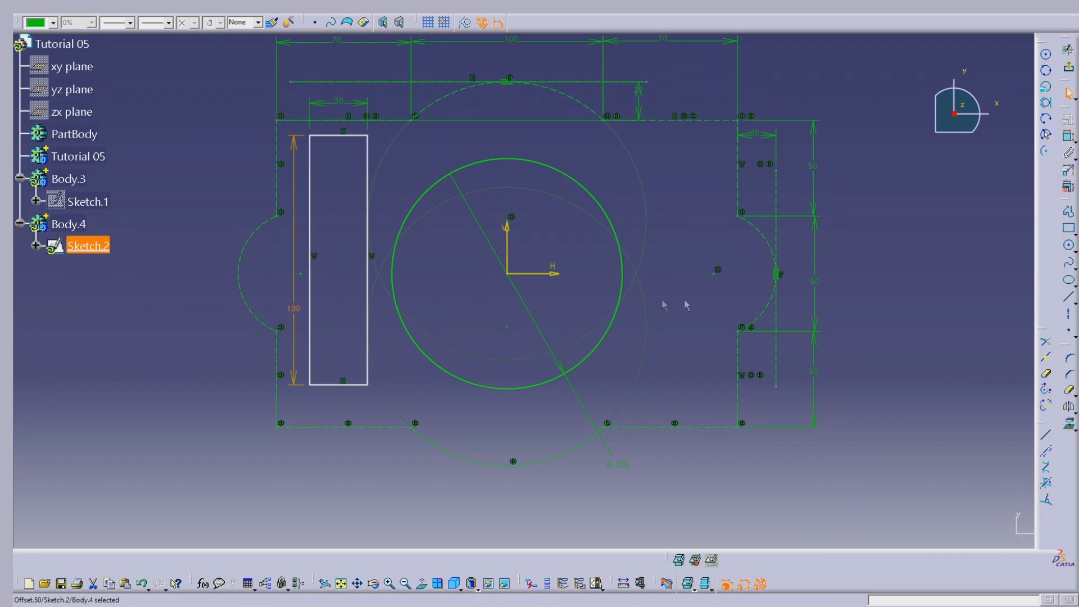
Dimension the rectangle's upper edge from the sketch's horizontal axis and set the offset to 65 mm, half the rectangle's height
left_click(1068, 136)
left_click(355, 137)
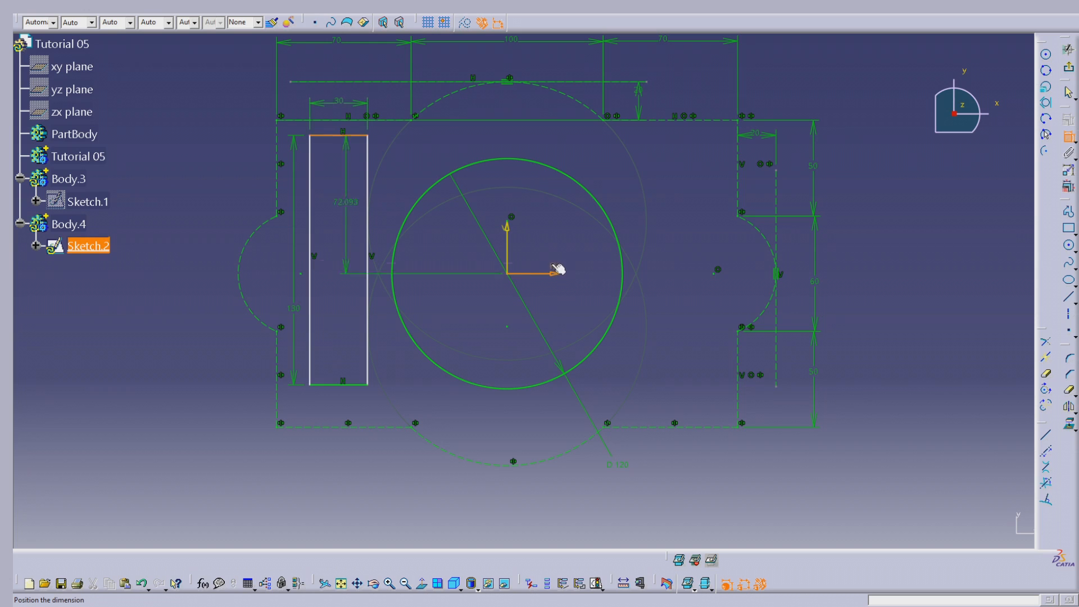
left_click(431, 242)
double_click(430, 235)
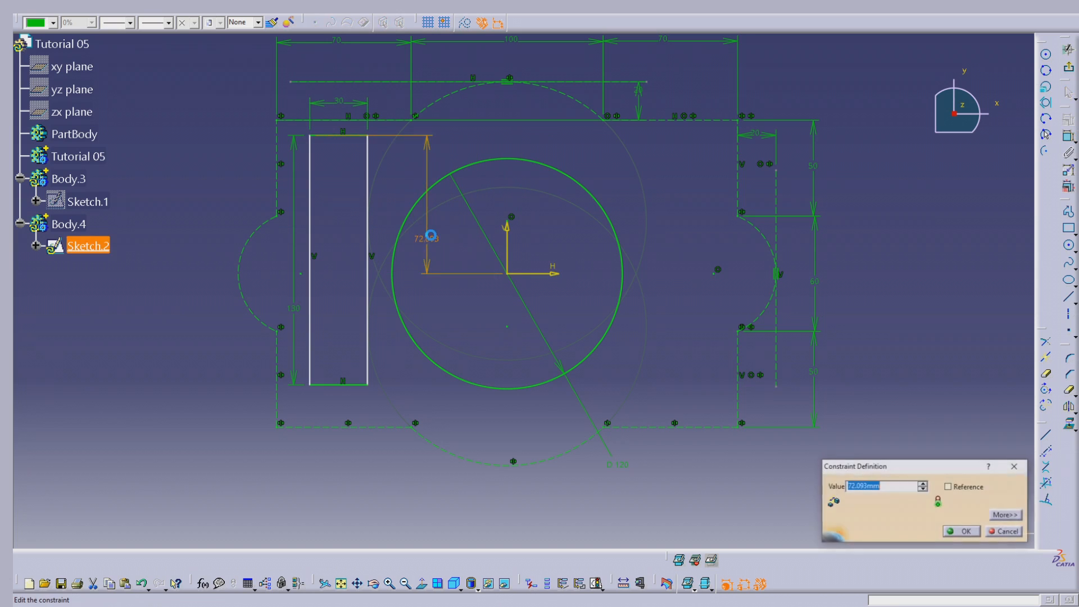
type("130/2")
key("Tab")
key("Return")
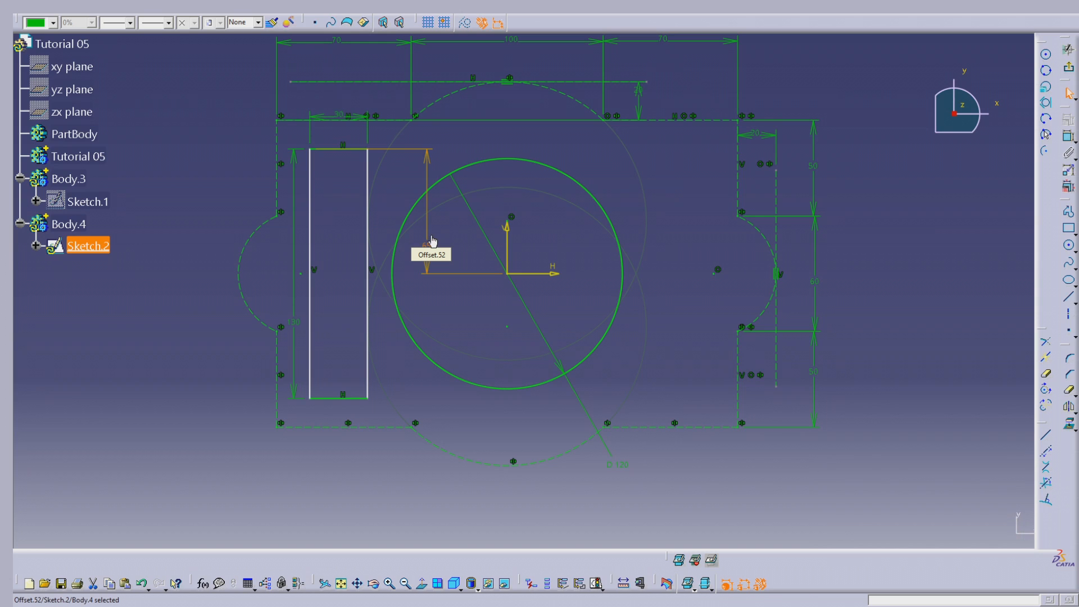
left_click(690, 264)
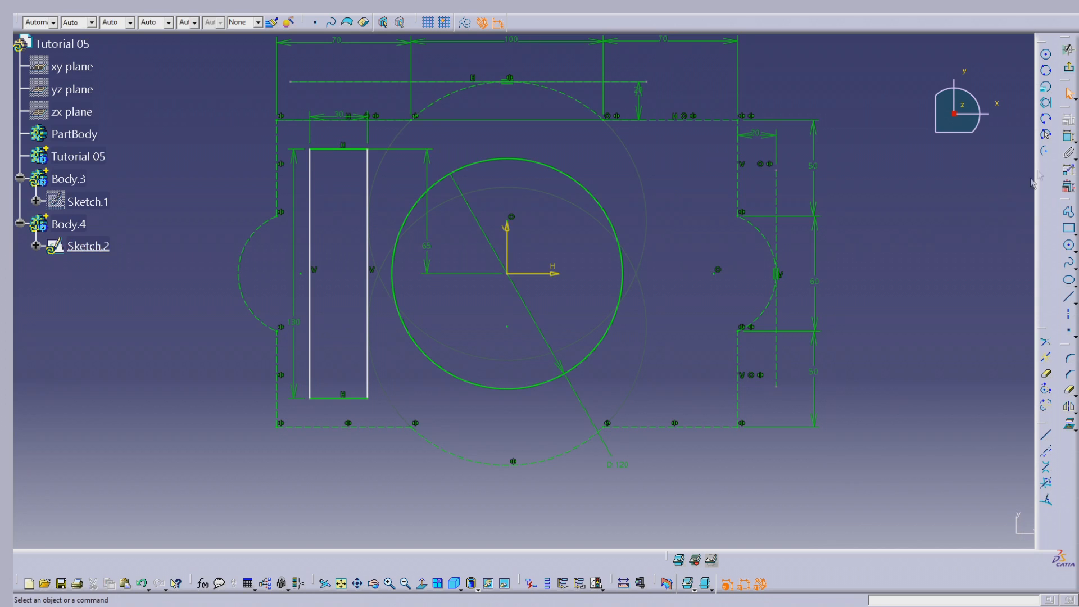
Dimension the rectangle's outer vertical edge from the sketch's vertical axis below the profile and try an offset of 155 mm
left_click(310, 283)
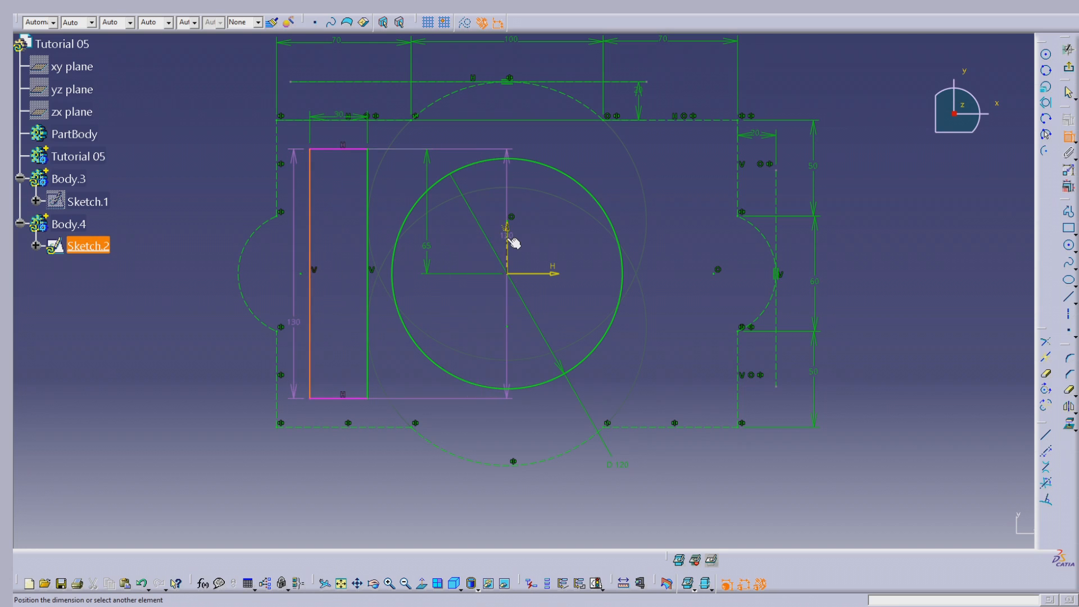
left_click(510, 241)
left_click(427, 508)
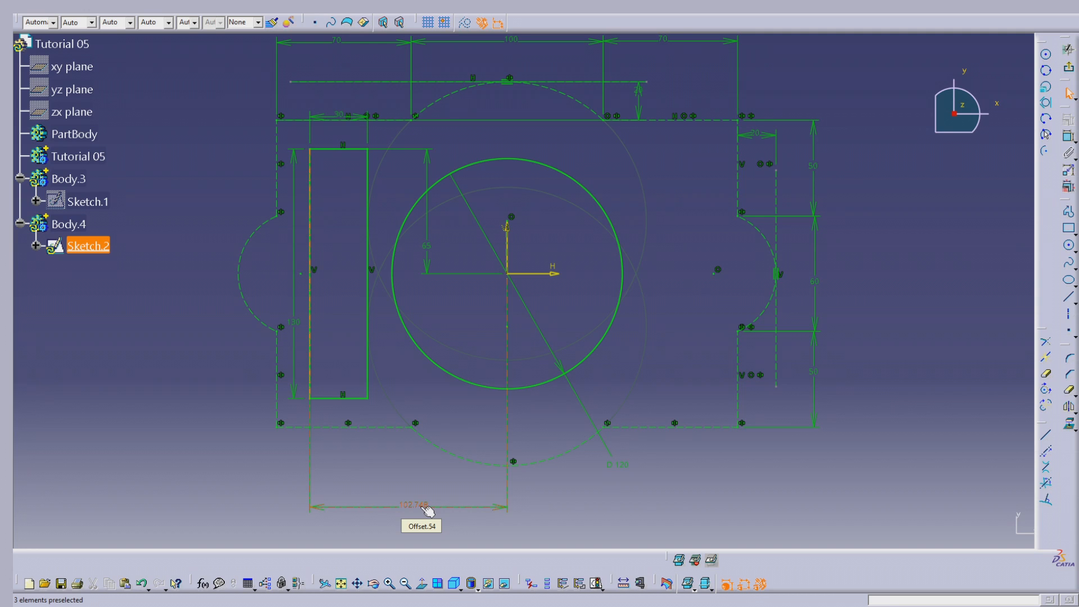
double_click(426, 508)
type("170-15")
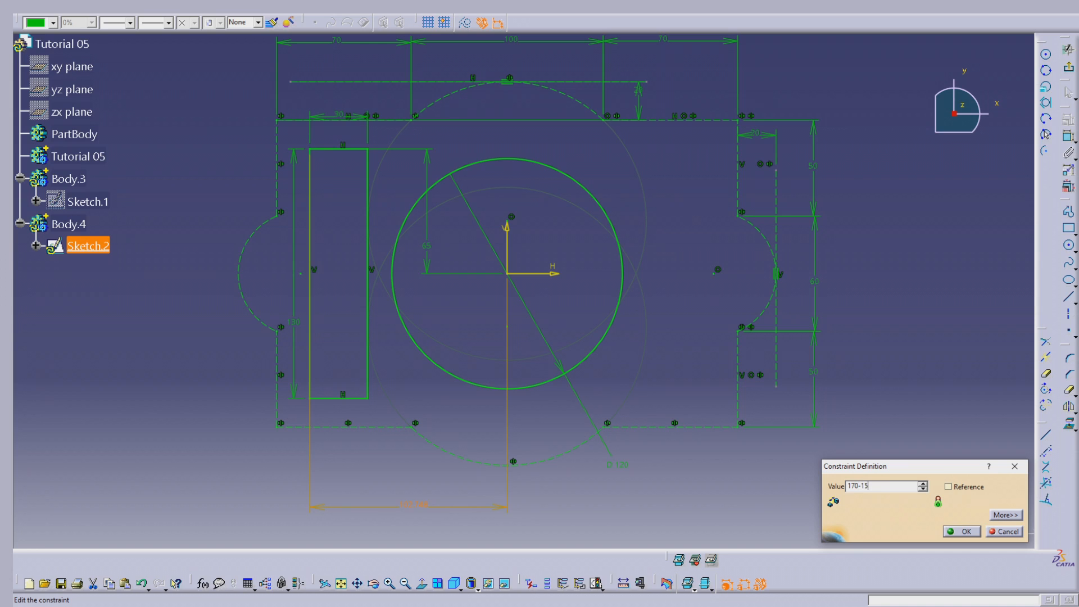
key("Tab")
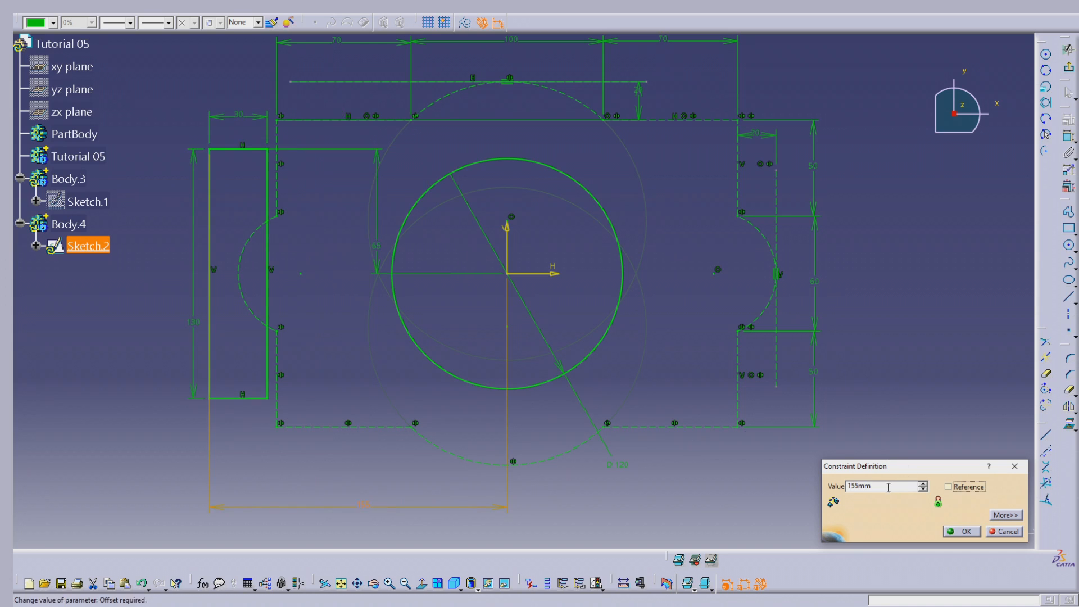
Set the rectangle's outer-edge offset from the vertical axis to 105 mm, entered as 120 mm minus 15
key("shift+Tab")
type("50")
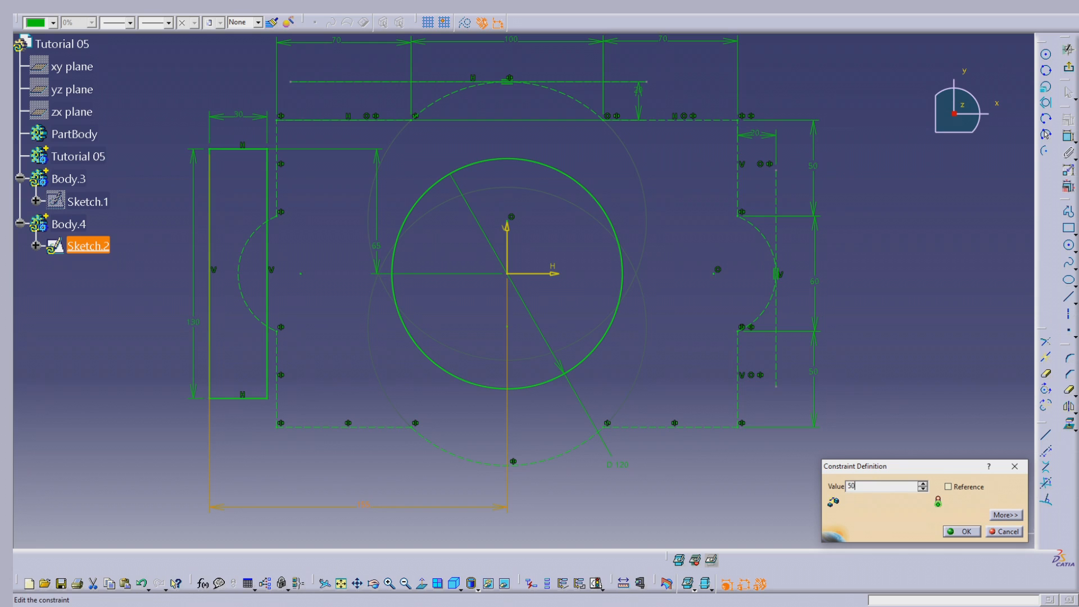
key("Tab")
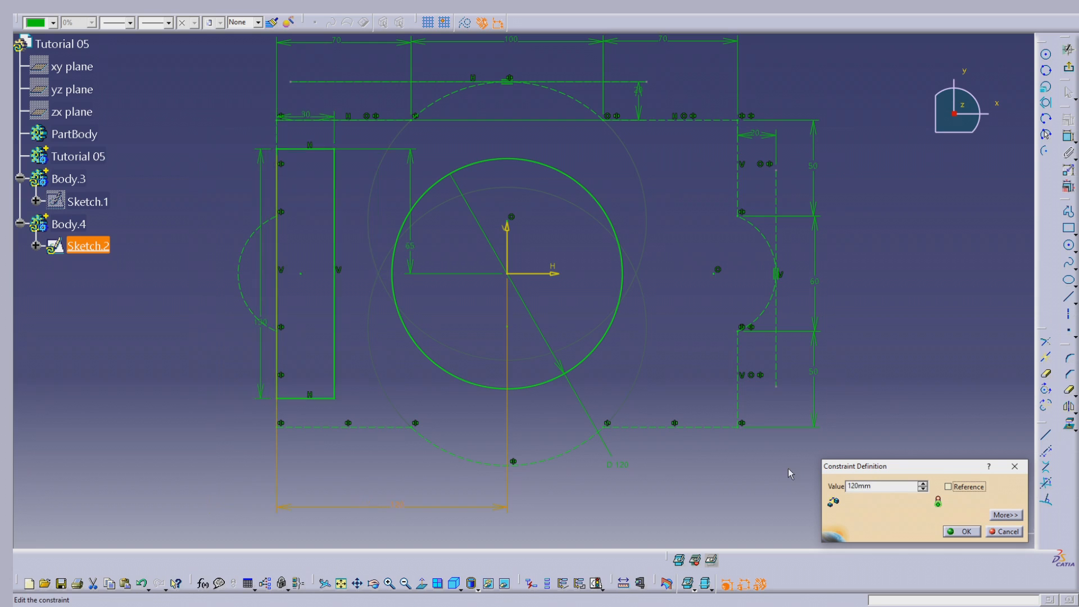
left_click_drag(872, 486, 861, 487)
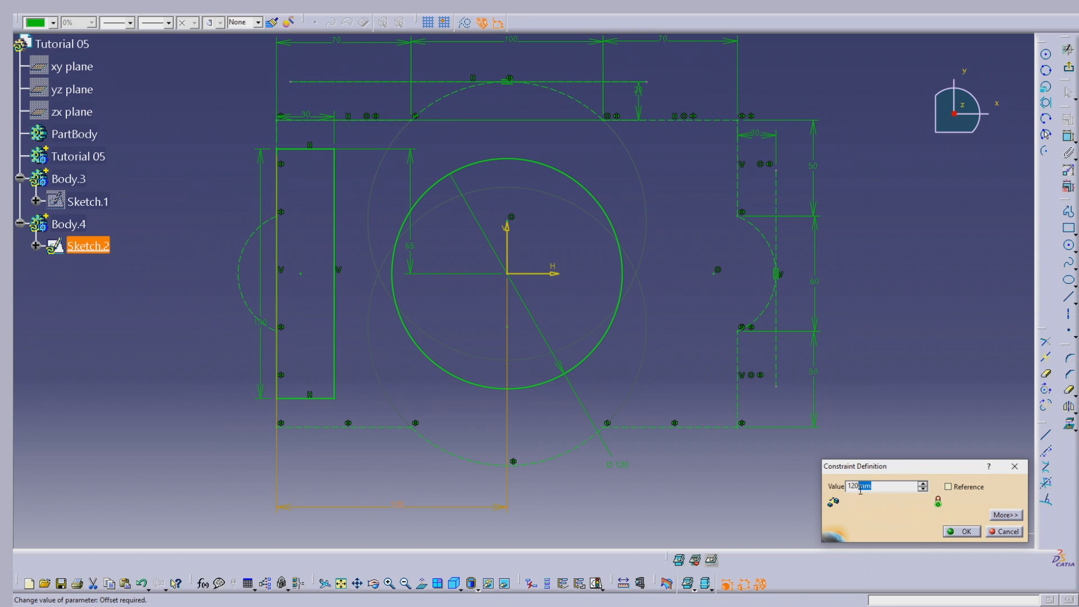
type("-15")
key("Tab")
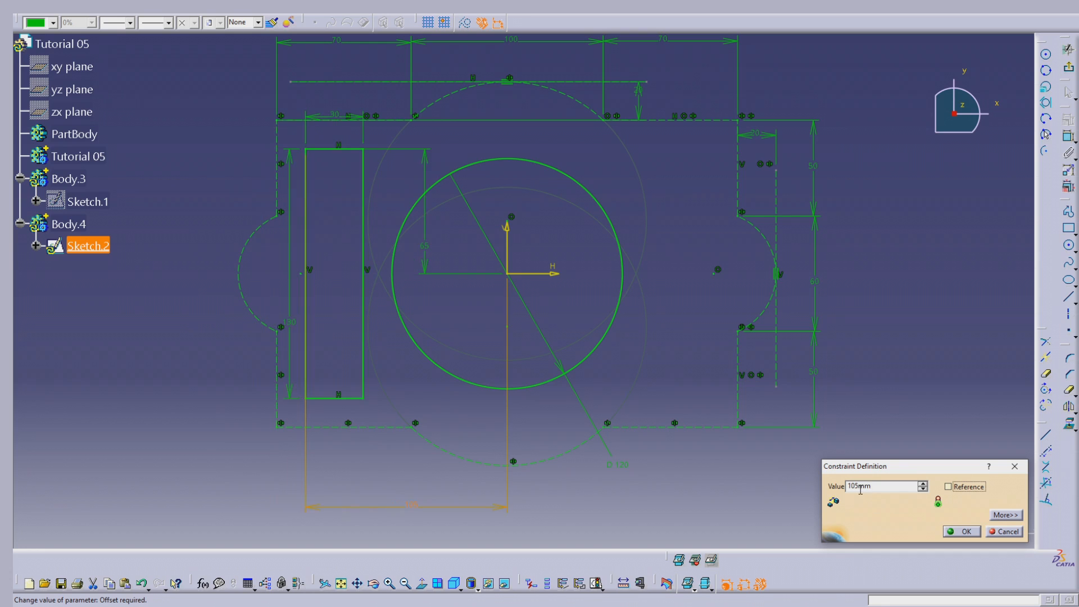
key("Return")
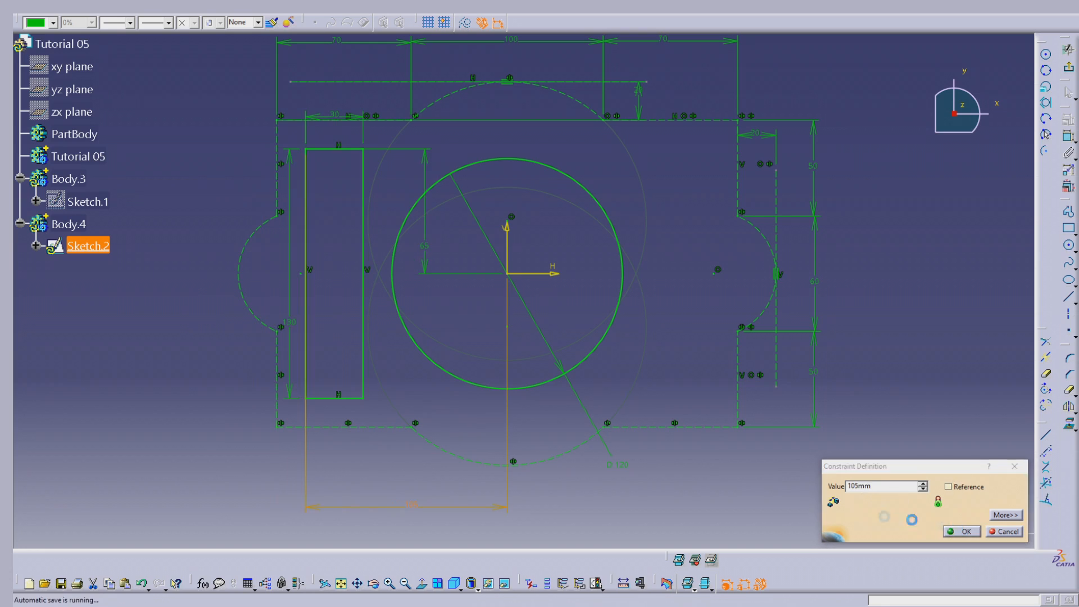
left_click(373, 481)
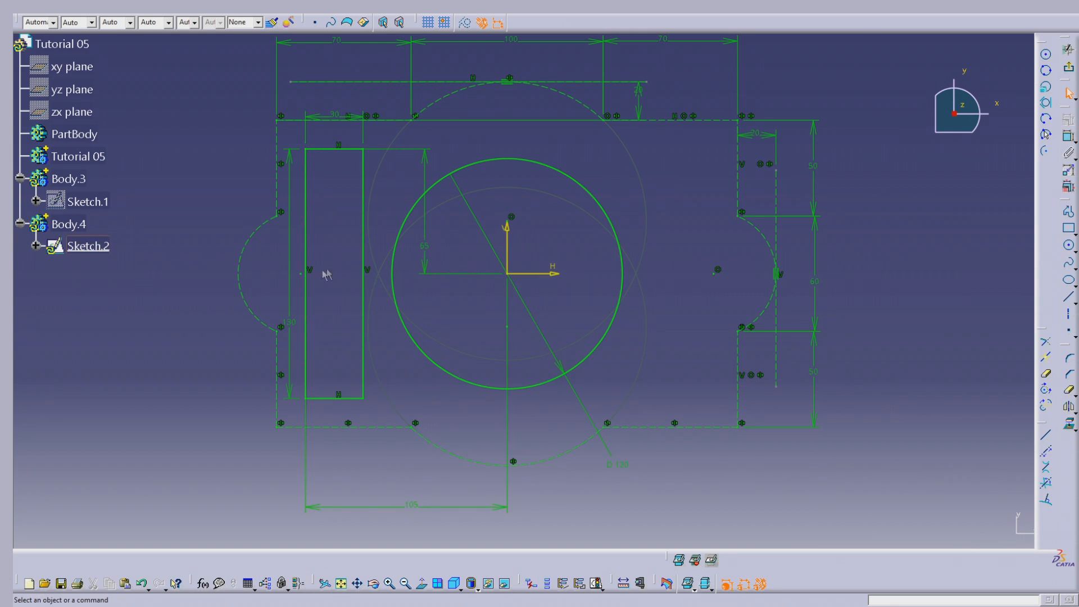
Mirror all four edges of the rectangle about the sketch's vertical axis
left_click(337, 153)
left_click(363, 166, "ctrl")
left_click(324, 399, "ctrl")
left_click(309, 309, "ctrl")
left_click(1069, 407)
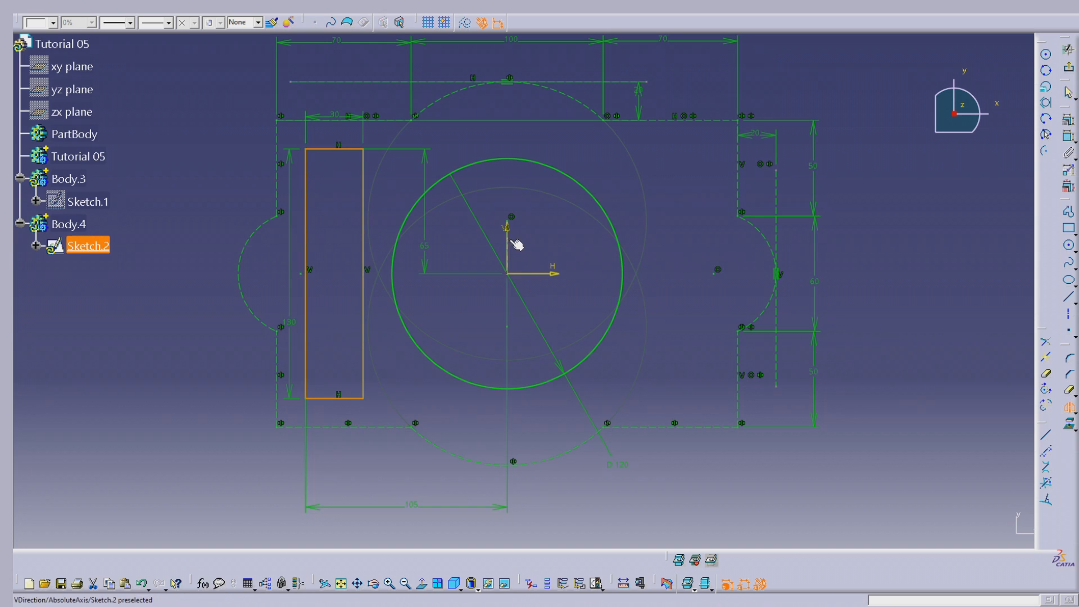
left_click(509, 241)
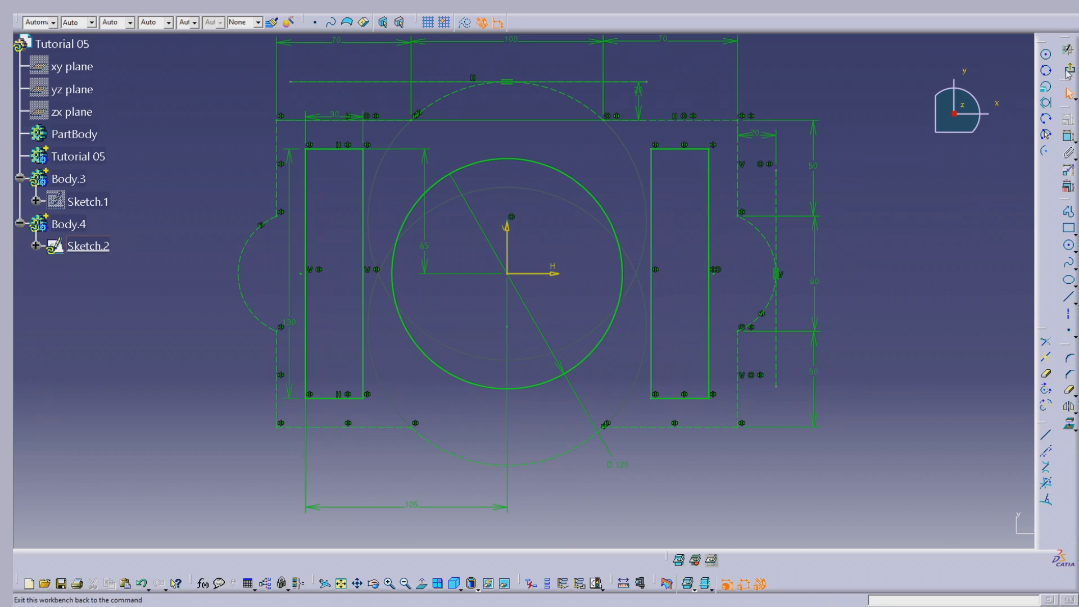
Exit the sketch, hide Sketch.2 and show Sketch.1
left_click(1070, 70)
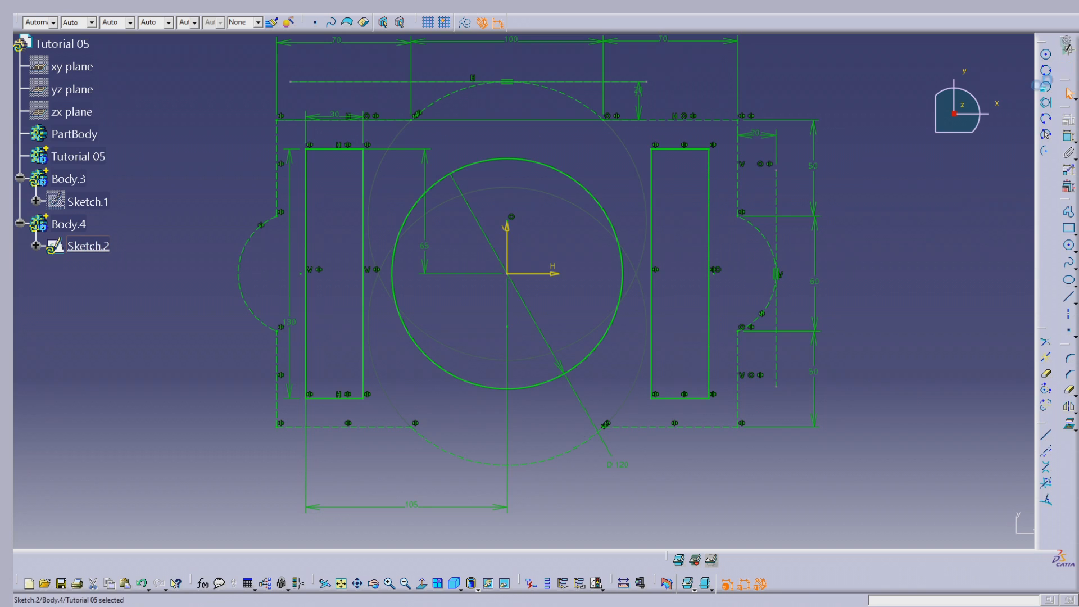
mouse_move(584, 341)
middle_mouse_down()
mouse_move(568, 448)
mouse_move(506, 356)
mouse_move(489, 304)
mouse_move(544, 297)
middle_mouse_up()
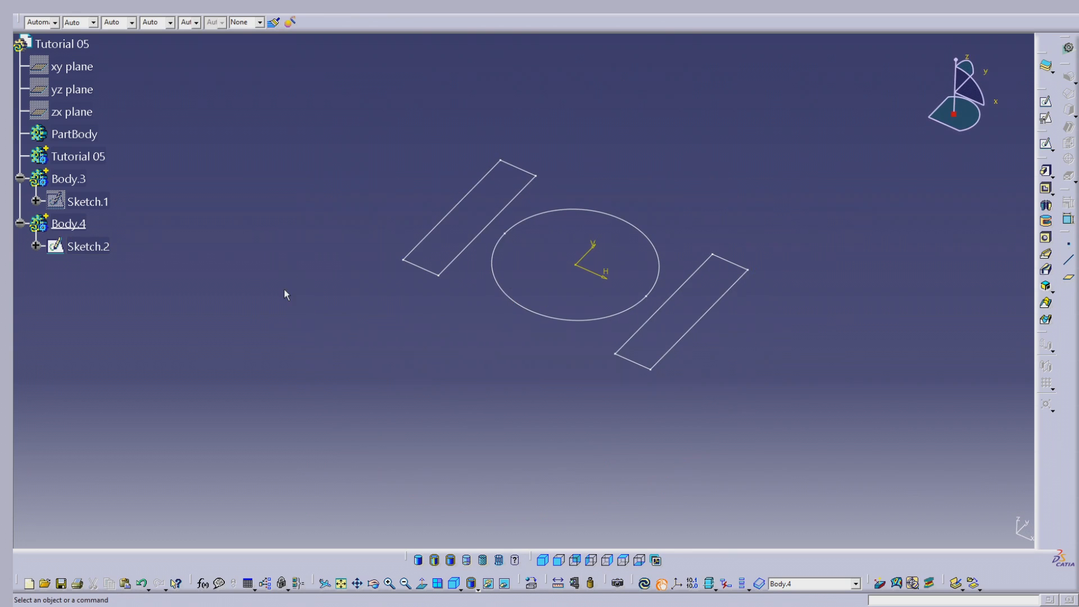
right_click(85, 246)
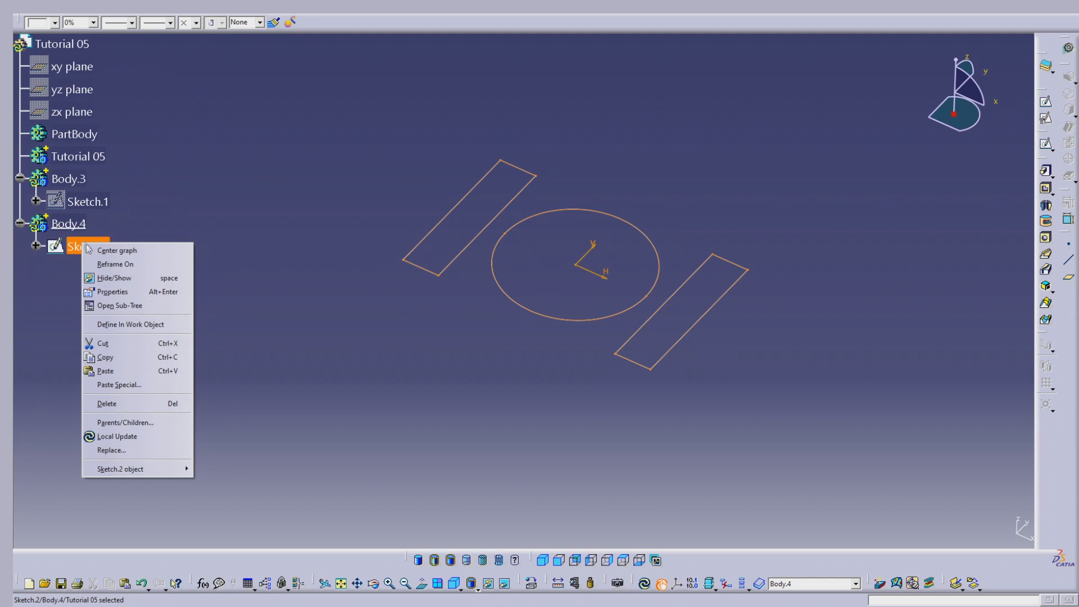
left_click(114, 277)
right_click(95, 206)
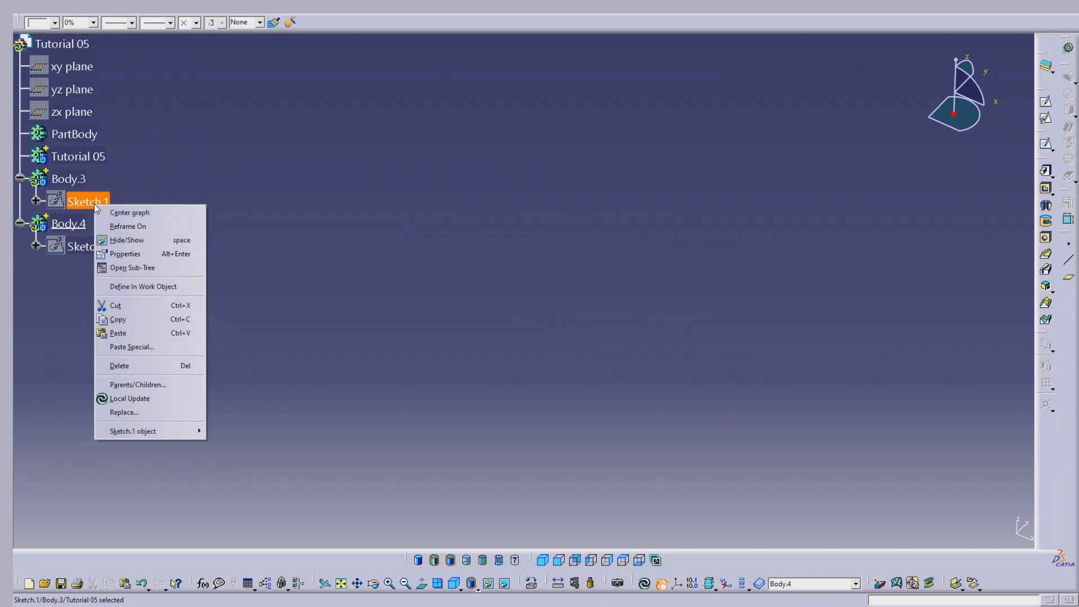
left_click(127, 240)
Make Body.3 the work object and pad Sketch.1 by 20 mm
right_click(75, 180)
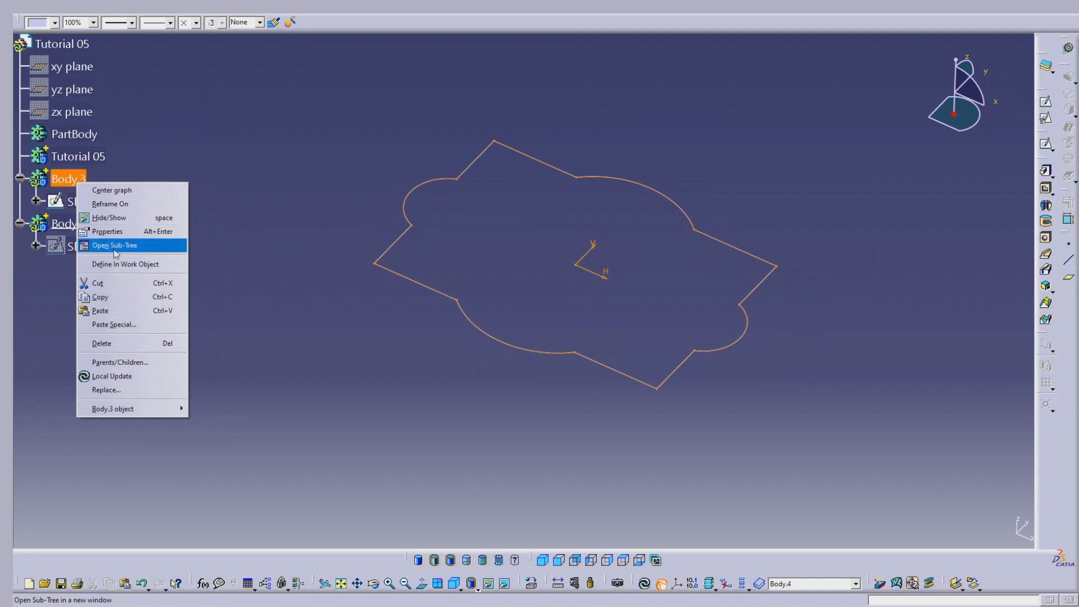
left_click(119, 265)
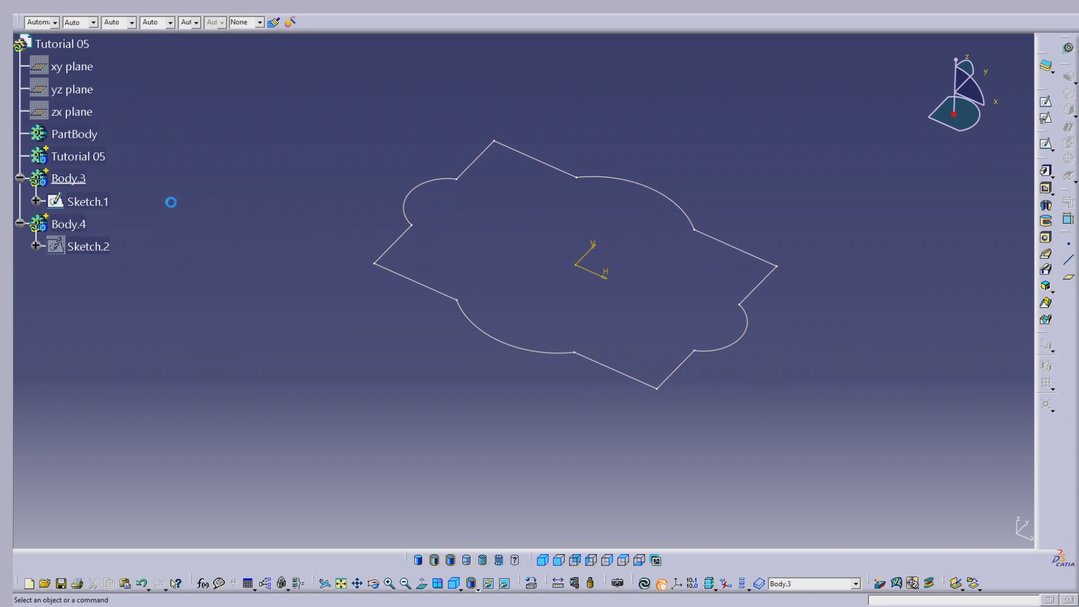
left_click(1045, 172)
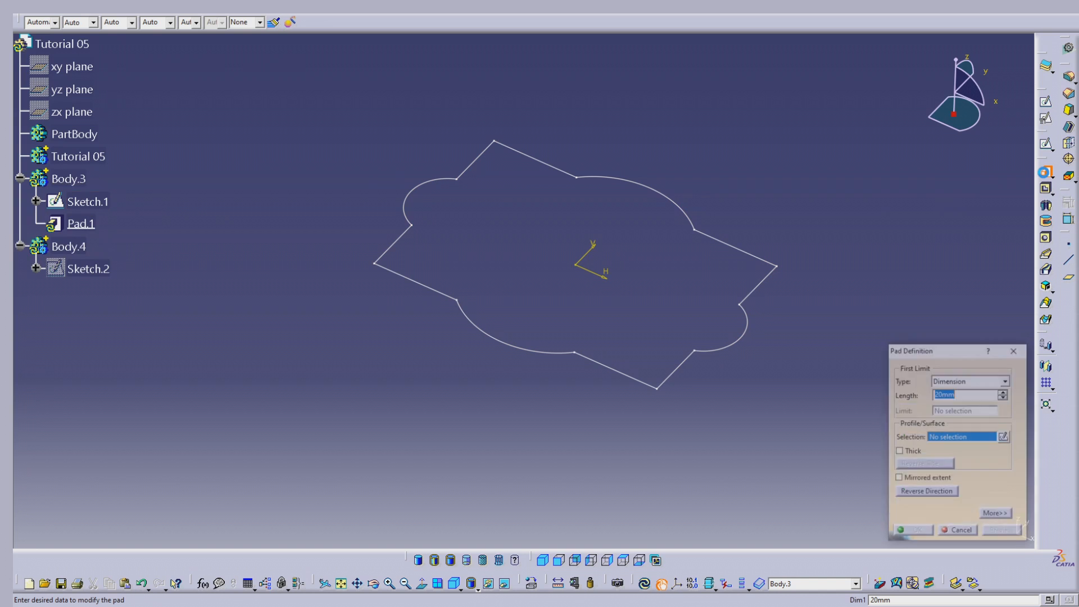
left_click(706, 352)
mouse_move(707, 355)
middle_mouse_down()
mouse_move(672, 405)
mouse_move(585, 301)
mouse_move(745, 344)
middle_mouse_up()
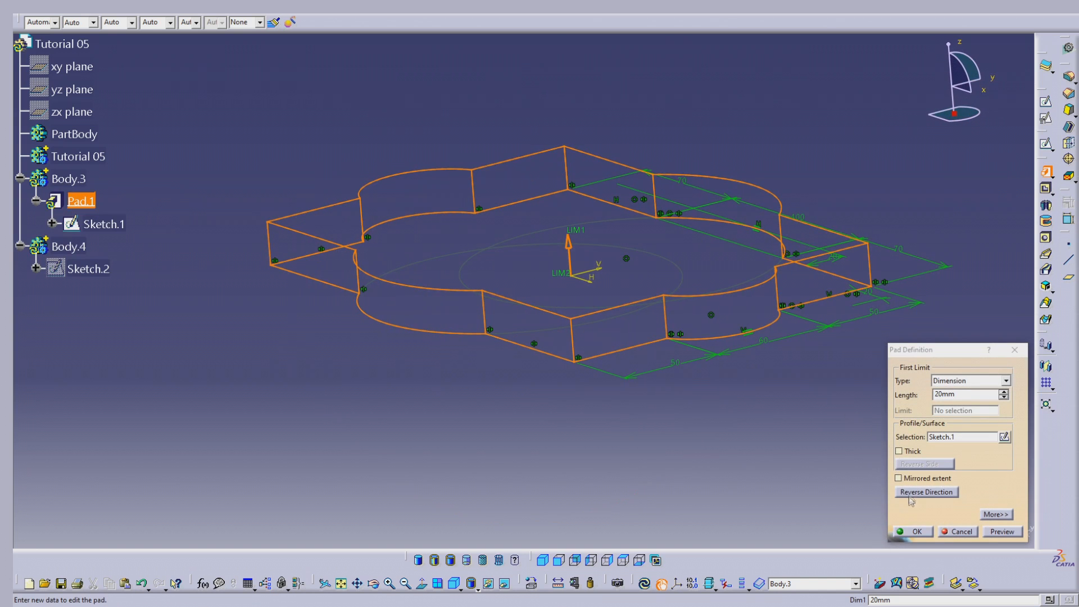
left_click(916, 532)
mouse_move(650, 402)
middle_mouse_down()
mouse_move(534, 352)
mouse_move(520, 369)
mouse_move(626, 264)
middle_mouse_up()
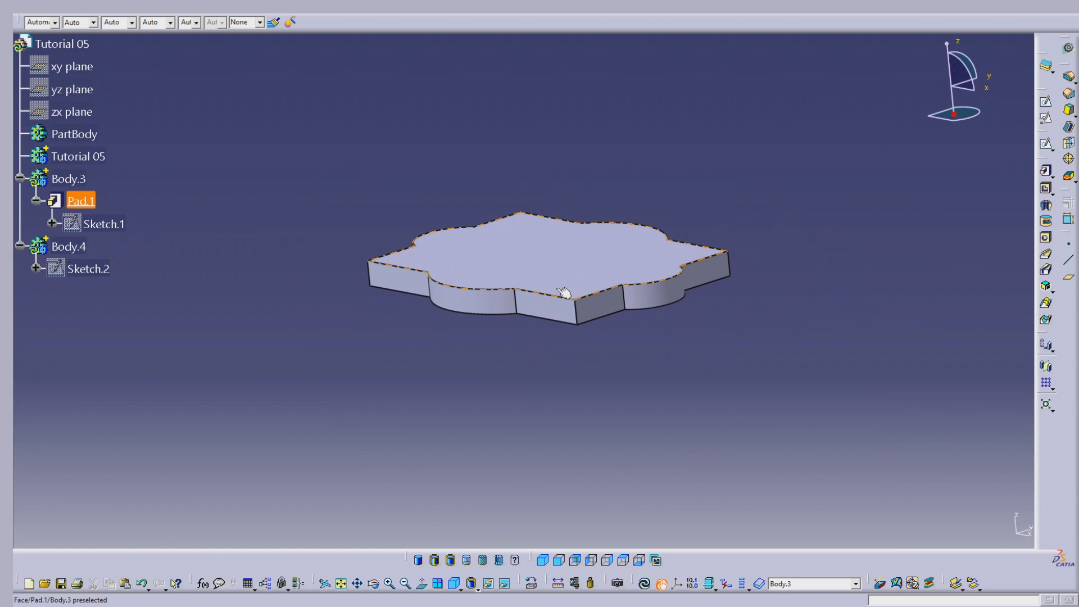
middle_click_drag(440, 236, 484, 368)
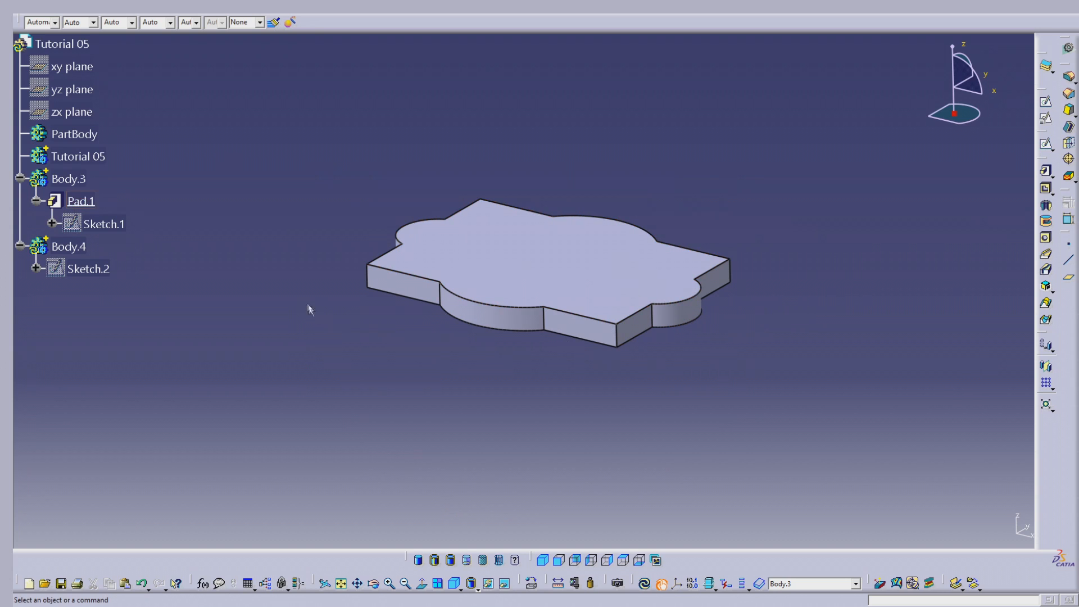
Hide Body.3 and show Sketch.2
left_click(68, 179)
right_click(68, 178)
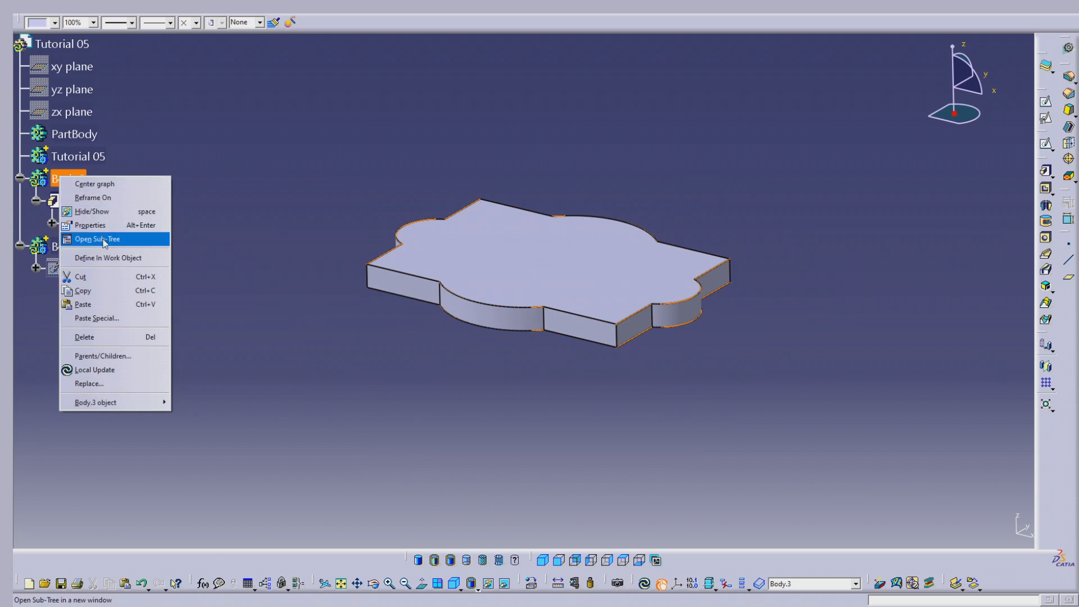
left_click(92, 211)
left_click(81, 269)
right_click(84, 270)
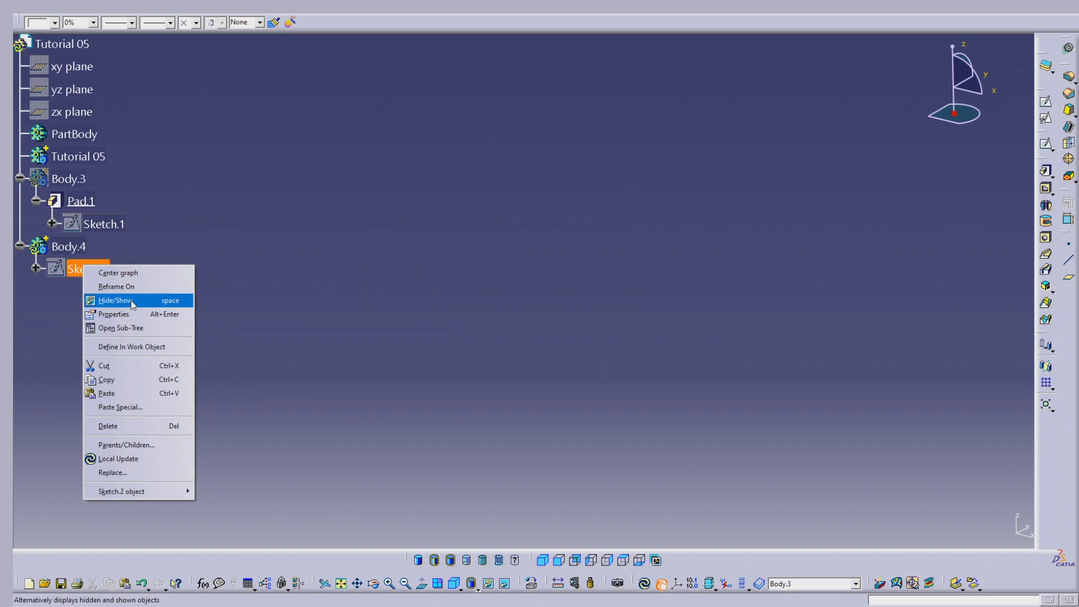
left_click(132, 304)
Make Body.4 the work object and start a pad using Sketch.2 as the profile
right_click(79, 249)
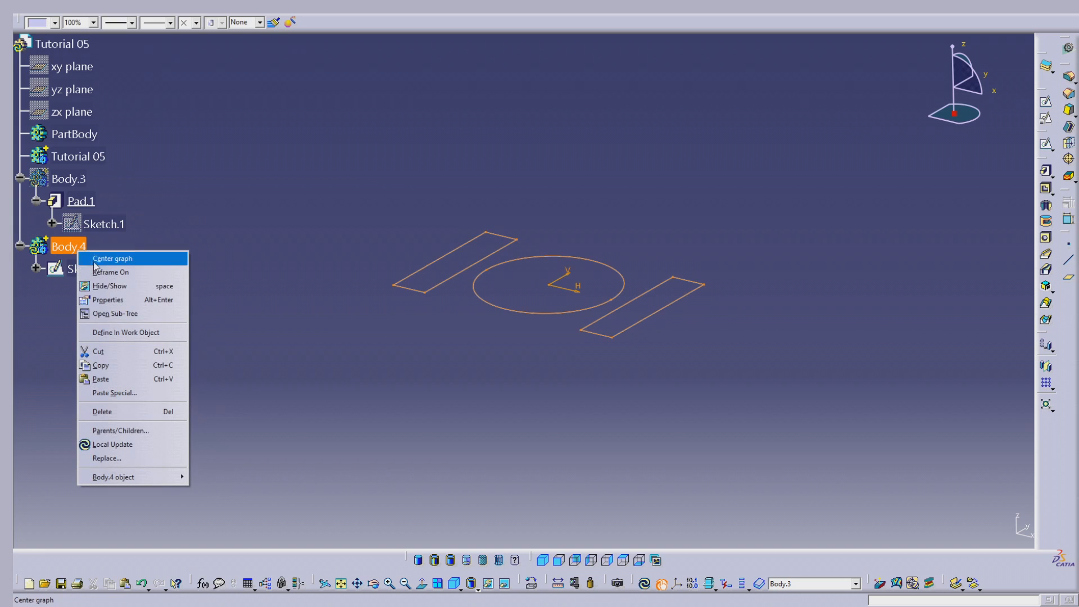
left_click(129, 333)
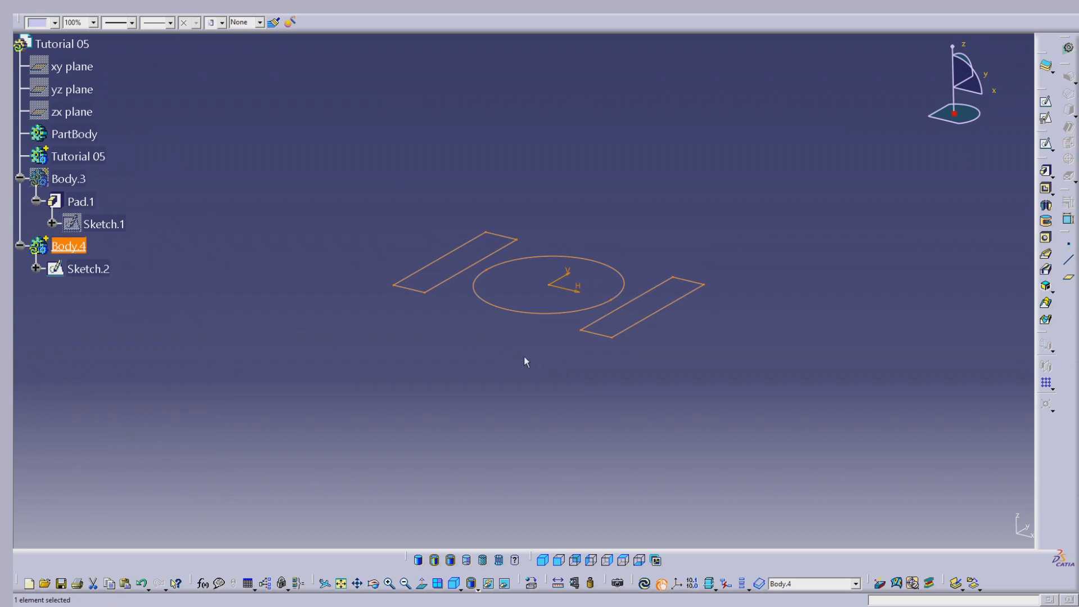
left_click(1046, 170)
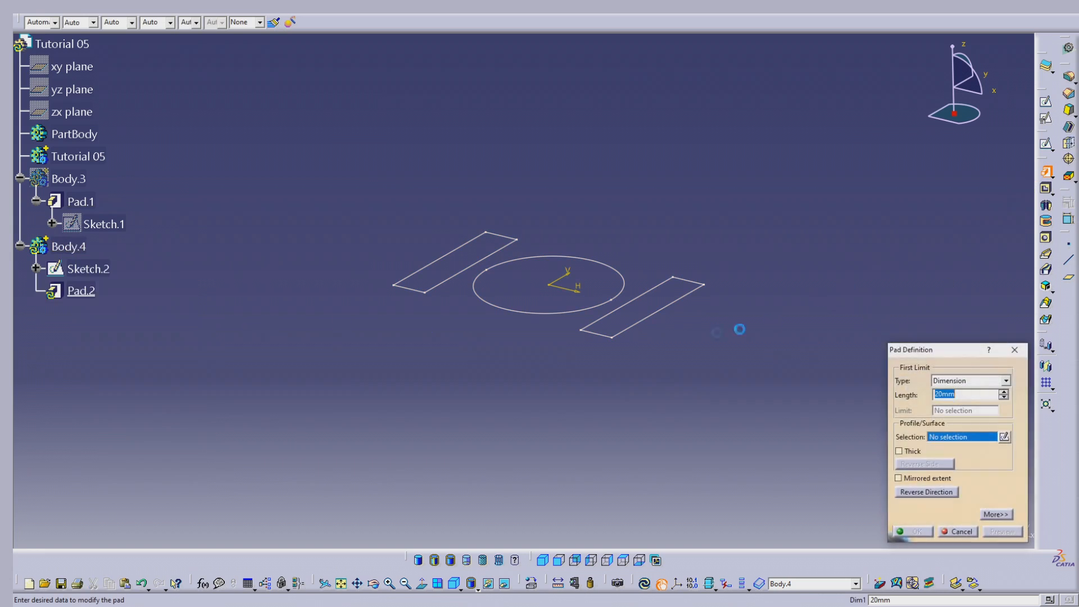
left_click(641, 325)
mouse_move(655, 339)
middle_mouse_down()
mouse_move(565, 361)
mouse_move(565, 281)
mouse_move(660, 246)
mouse_move(645, 282)
mouse_move(597, 300)
middle_mouse_up()
scroll(565, 354, "up", 1)
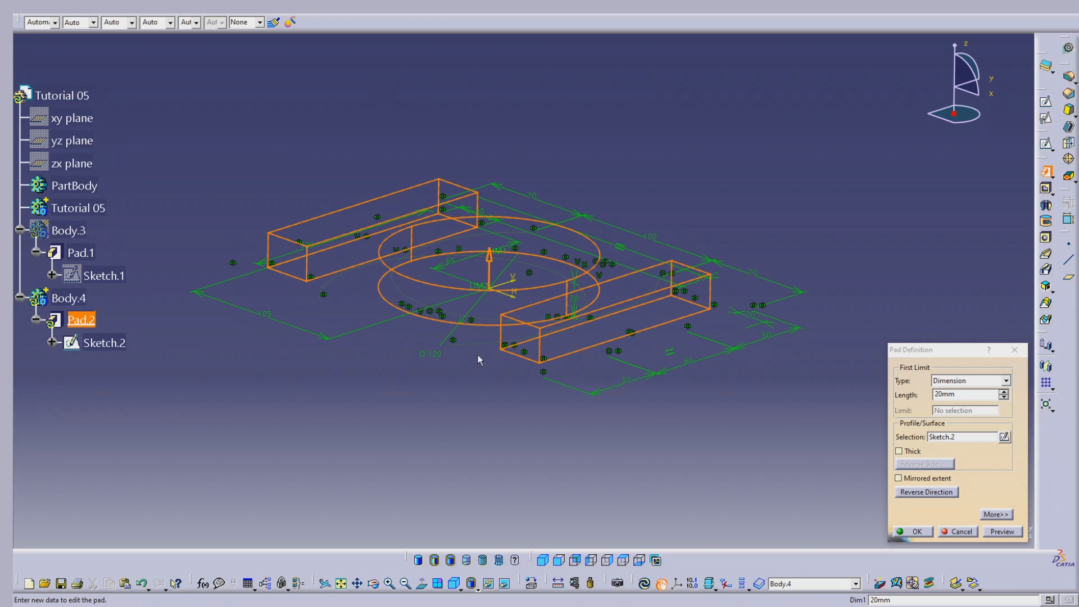
Show Body.3 again, set the first limit of Sketch.2's pad to 30 mm and preview it against the plate
right_click(69, 230)
key("h")
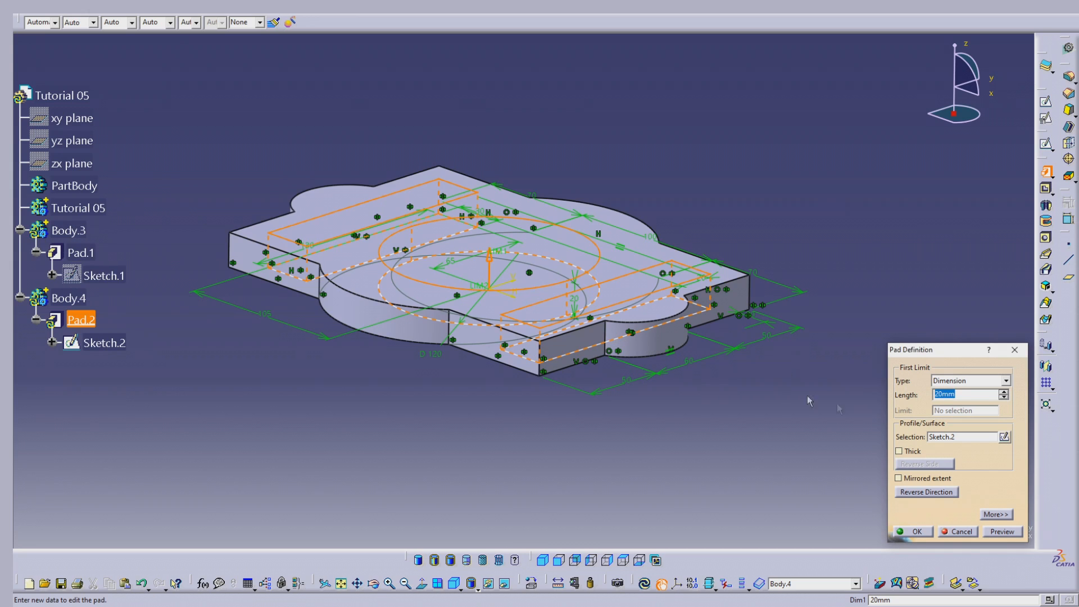
left_click(996, 515)
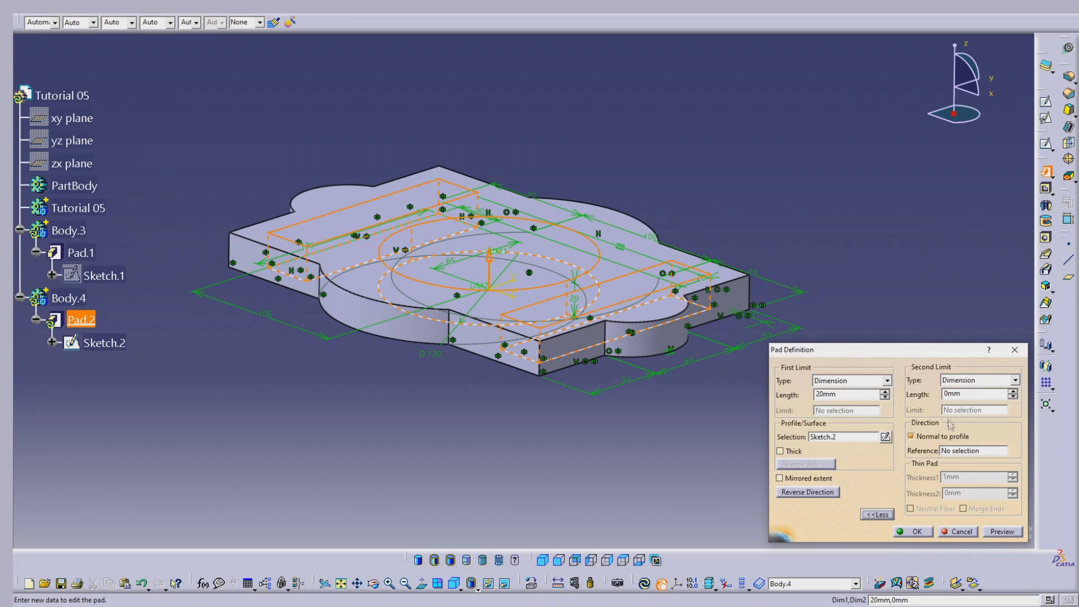
double_click(848, 396)
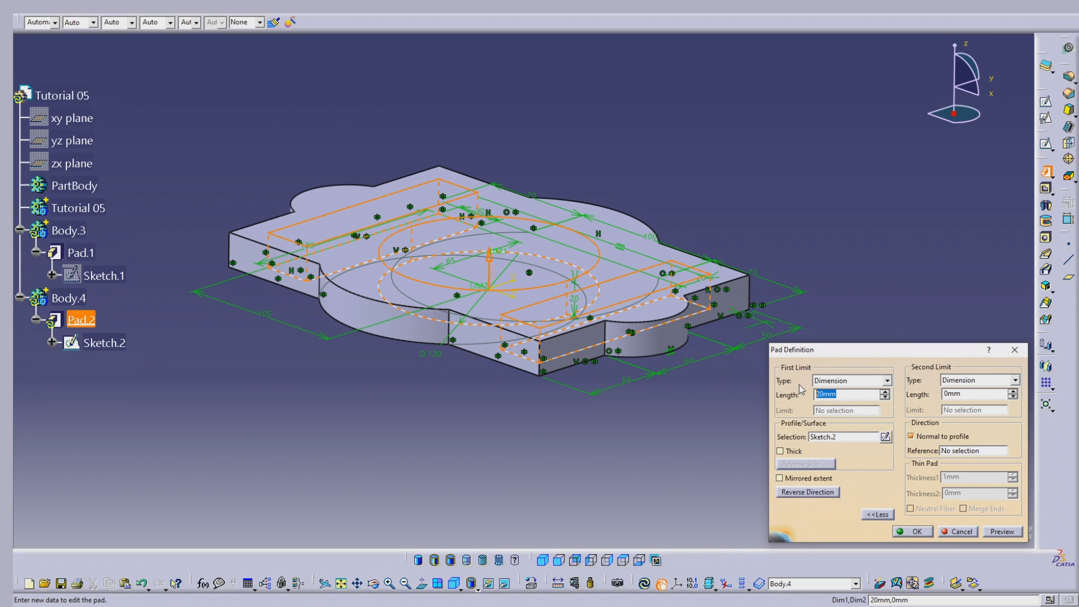
type("30")
key("Tab")
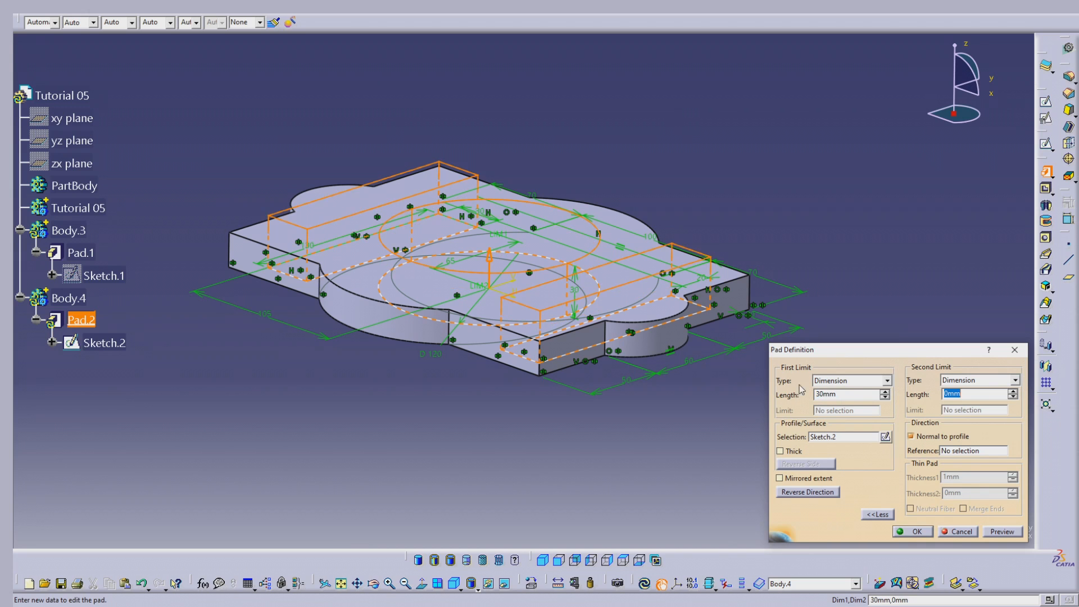
left_click(1001, 532)
middle_click_drag(442, 201, 404, 203)
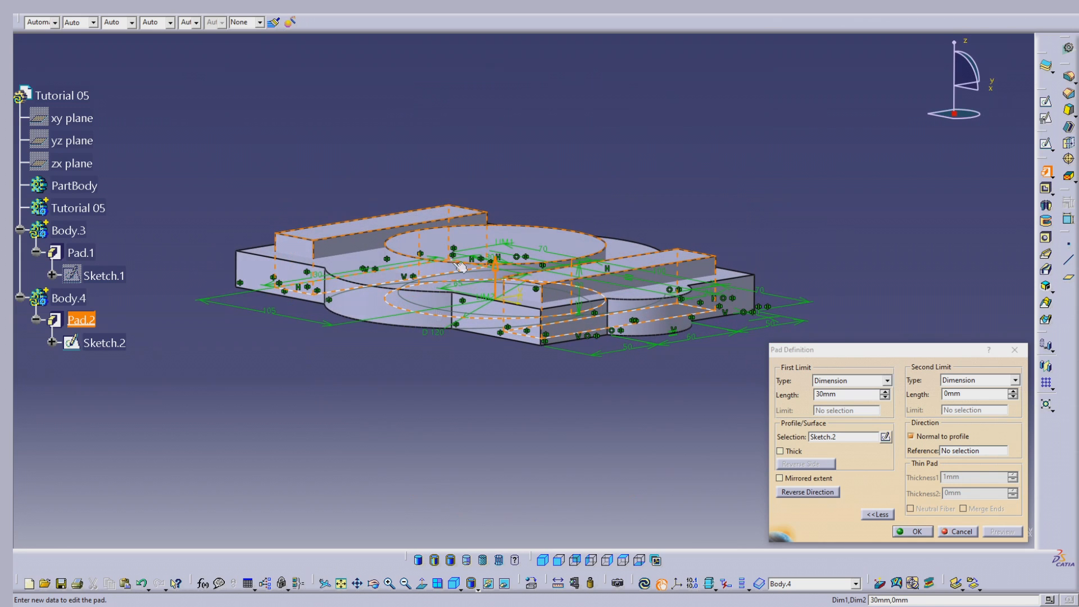
middle_click_drag(458, 324, 486, 333)
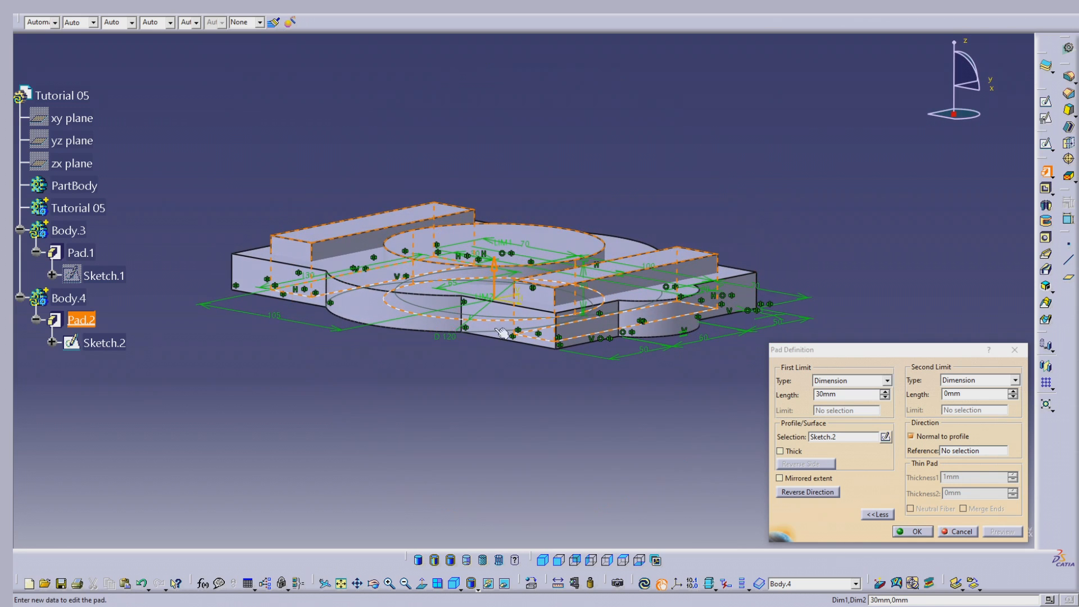
middle_click_drag(604, 374, 612, 255)
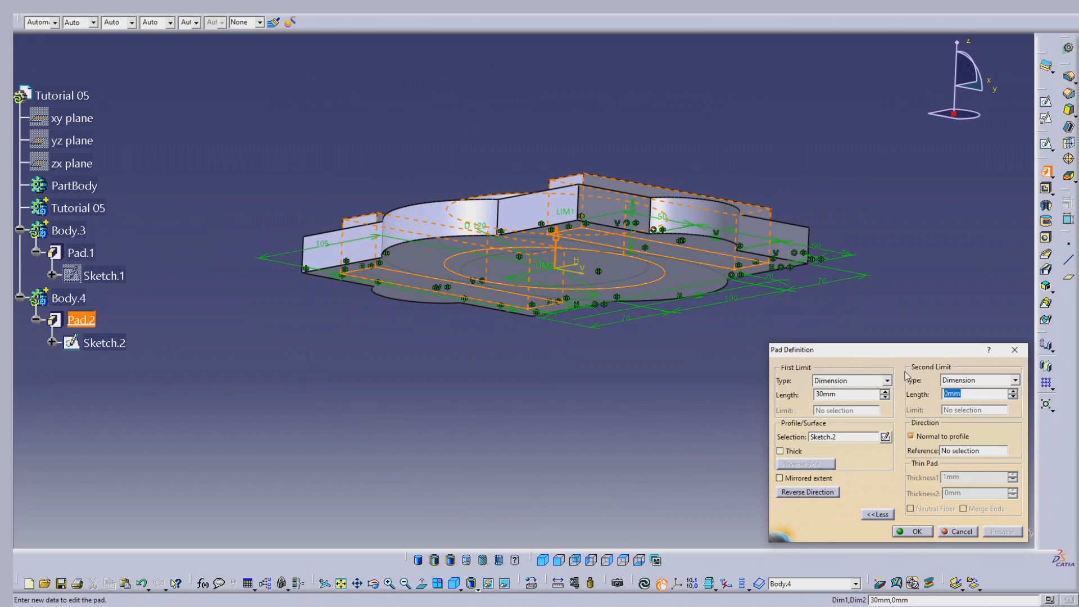
Set the second limit of Sketch.2's pad to 10 mm and create the pad
type("10")
key("Return")
left_click(1003, 534)
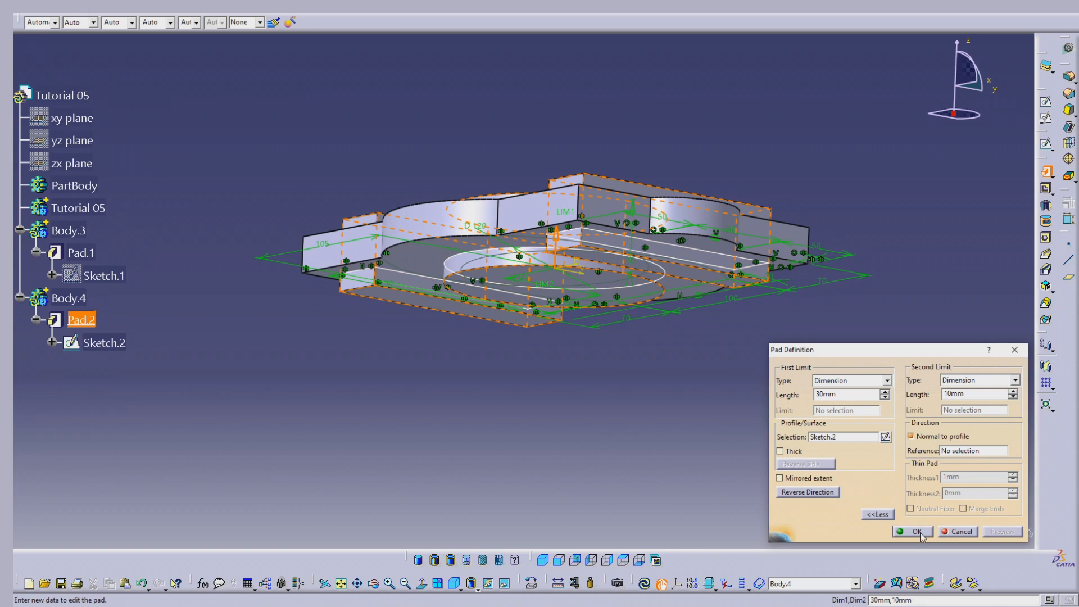
left_click(916, 531)
middle_click_drag(535, 393, 628, 351)
Make the Tutorial 05 body the work object and add Body.3 to it with a Boolean Add
left_click(97, 208)
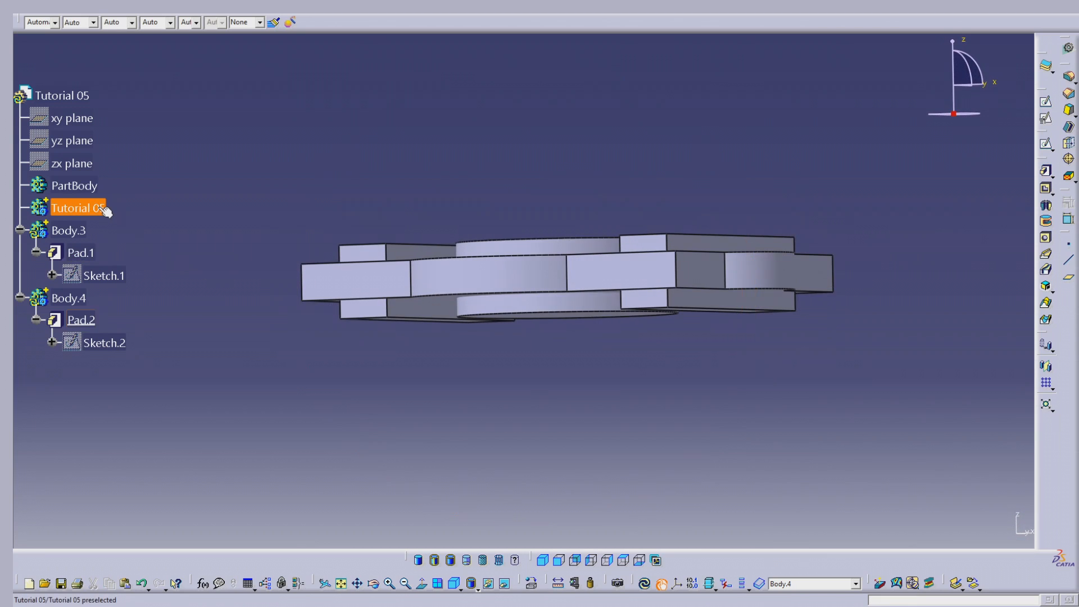
right_click(97, 208)
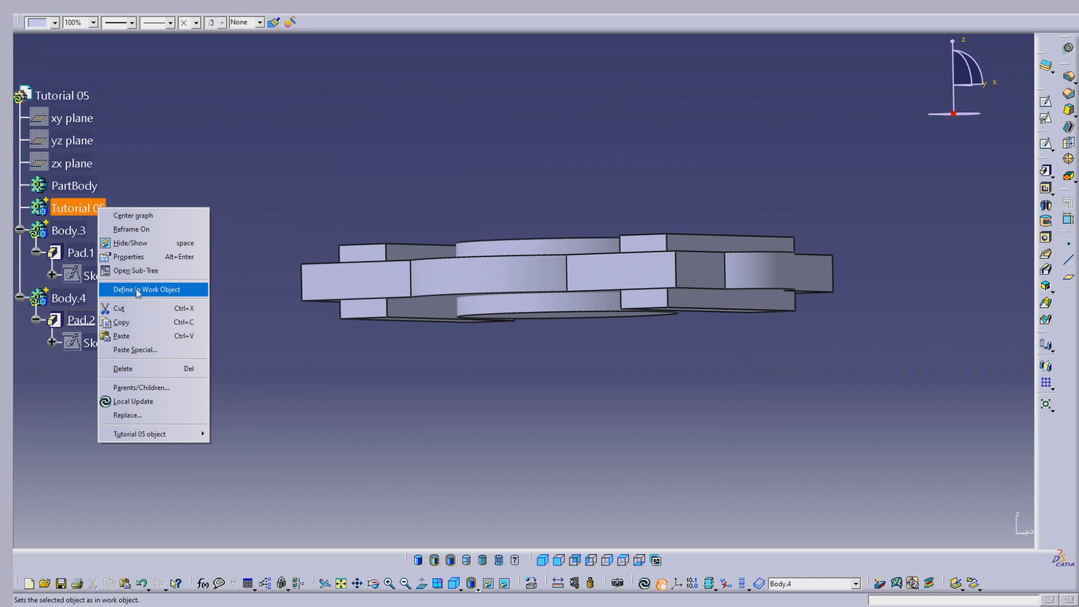
left_click(164, 285)
left_click(68, 230)
middle_click_drag(540, 270, 450, 298)
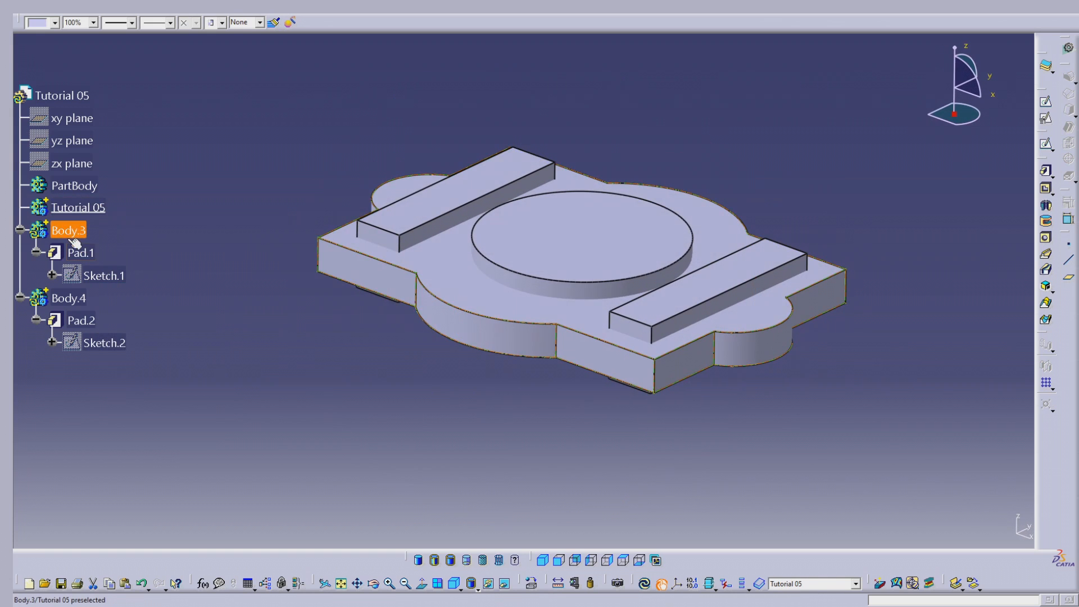
right_click(67, 230)
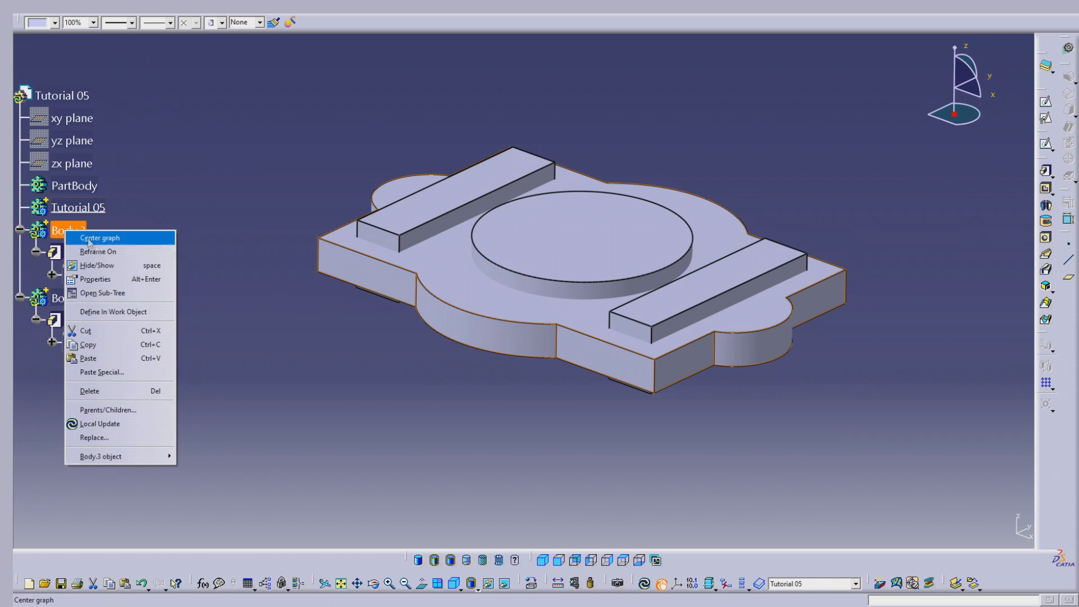
mouse_move(131, 461)
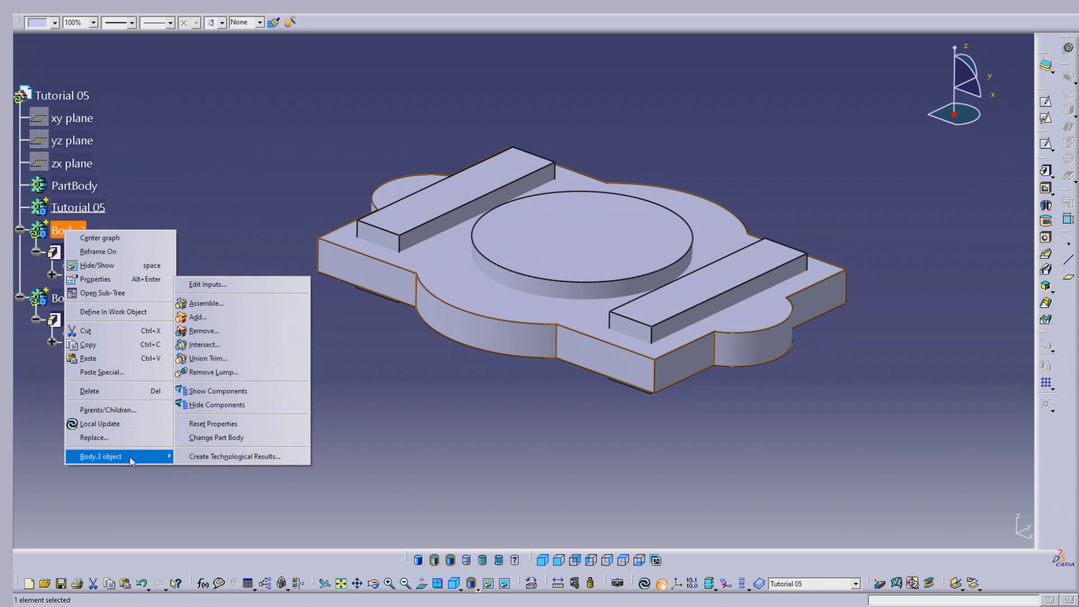
left_click(198, 317)
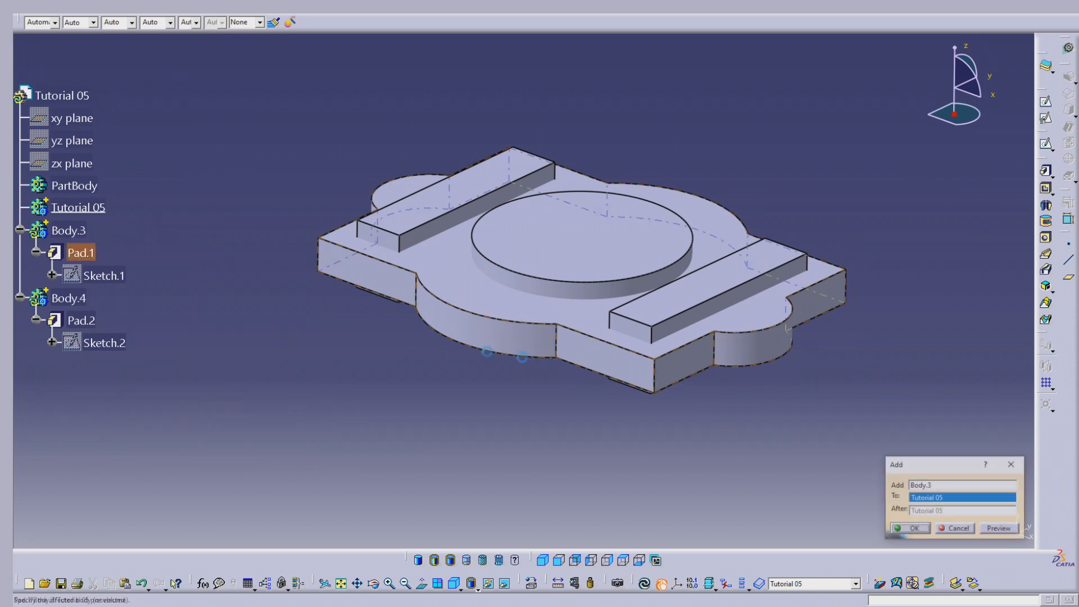
left_click(913, 529)
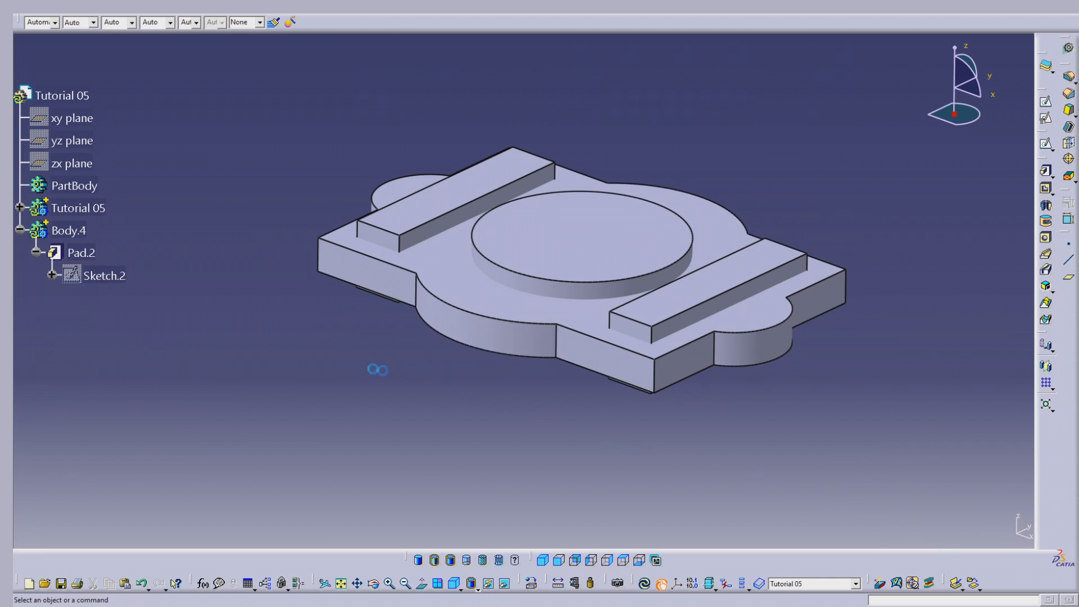
Make the Tutorial 05 body the work object again, subtract Body.4 from it with a Boolean Remove and update the part
left_click(79, 208)
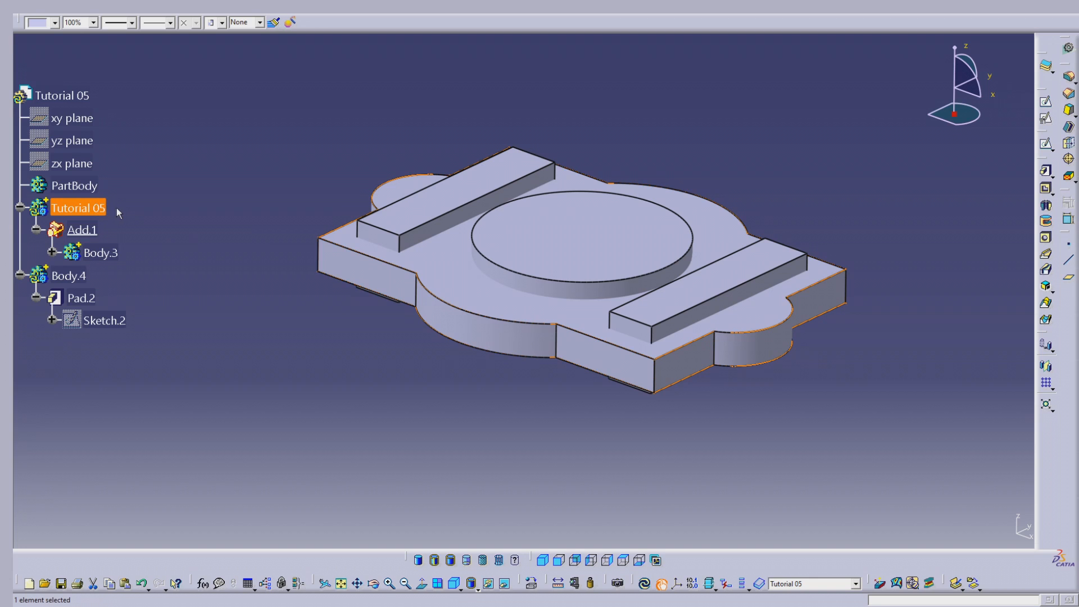
left_click(148, 208)
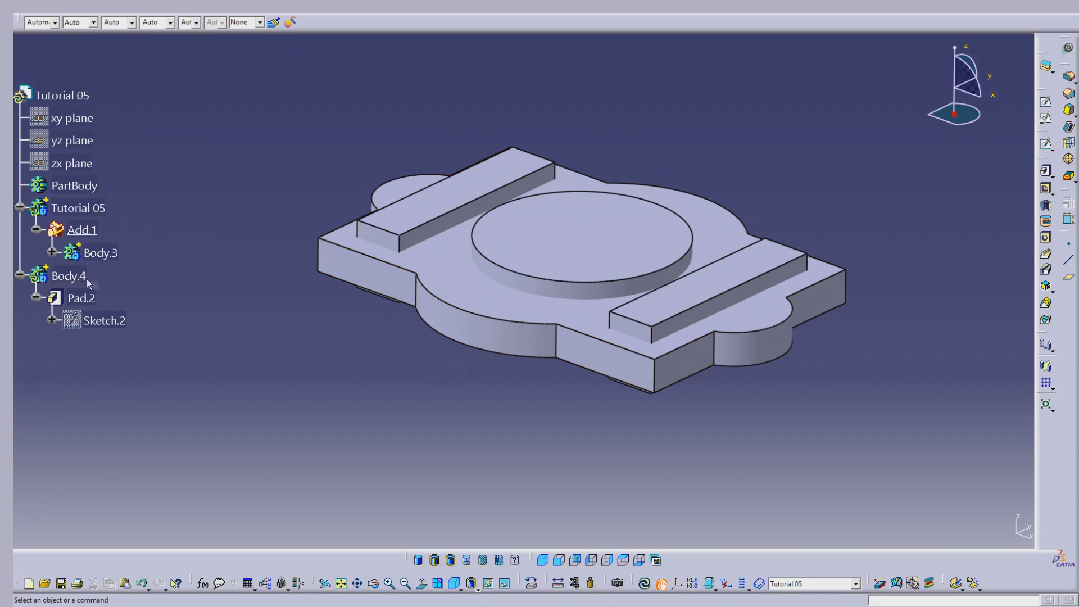
right_click(83, 209)
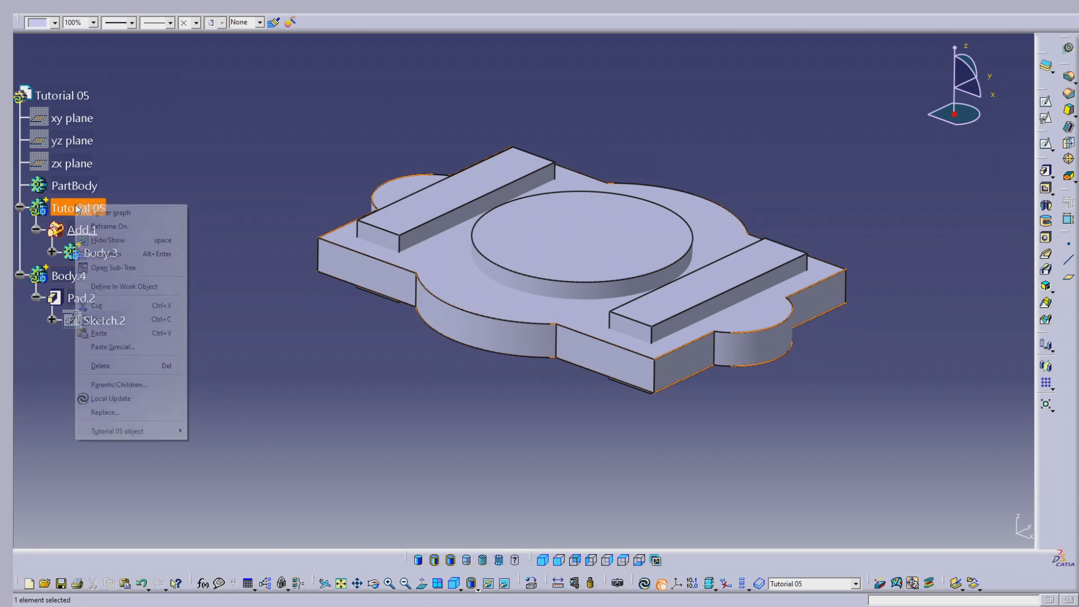
left_click(155, 288)
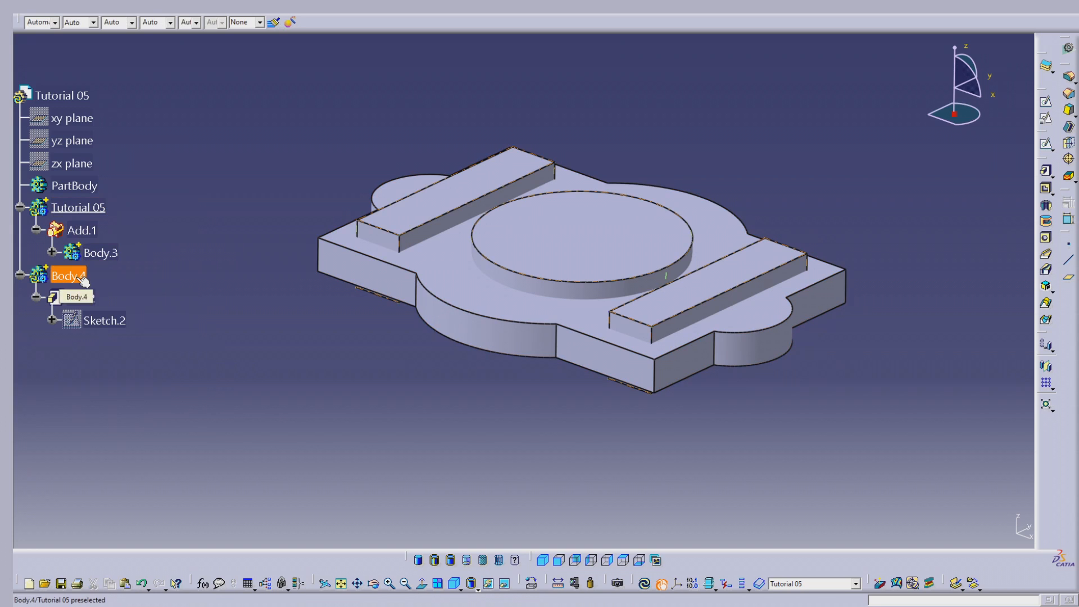
right_click(83, 280)
mouse_move(162, 510)
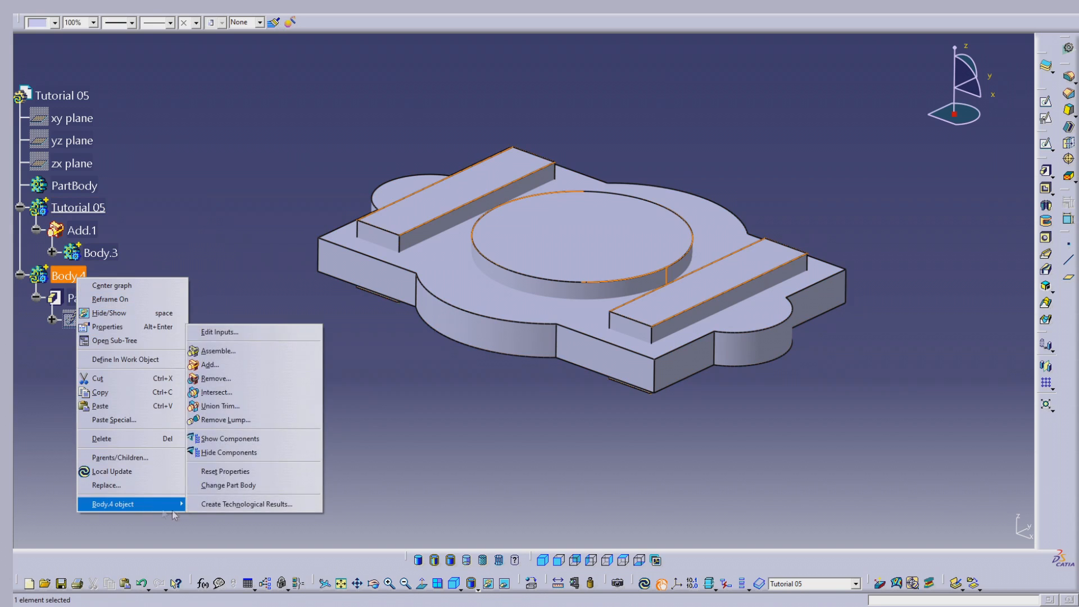
left_click(215, 378)
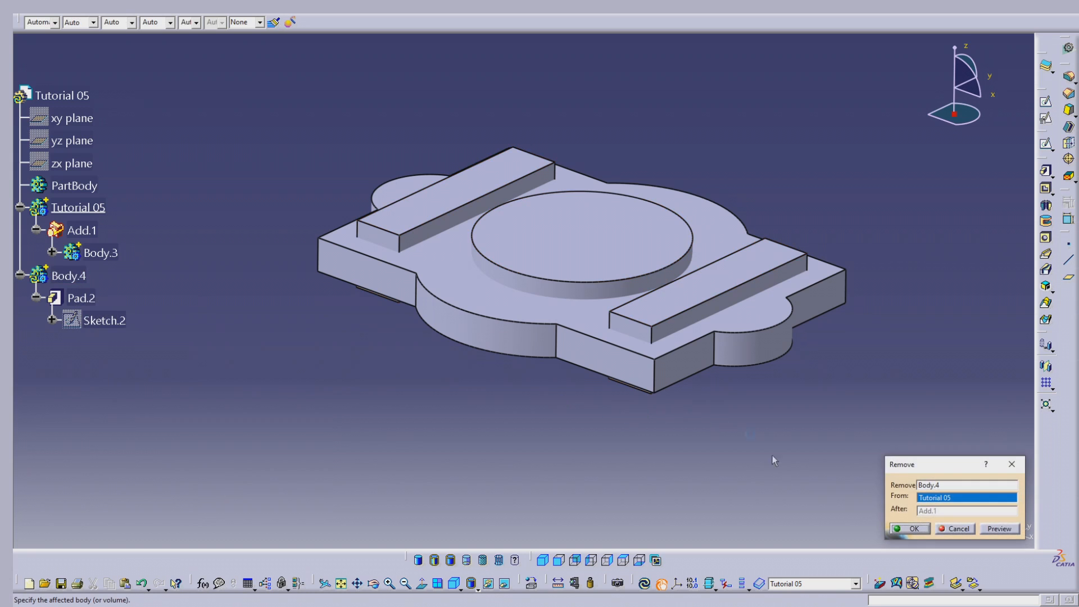
left_click(911, 529)
middle_click_drag(522, 324, 516, 388)
left_click(645, 585)
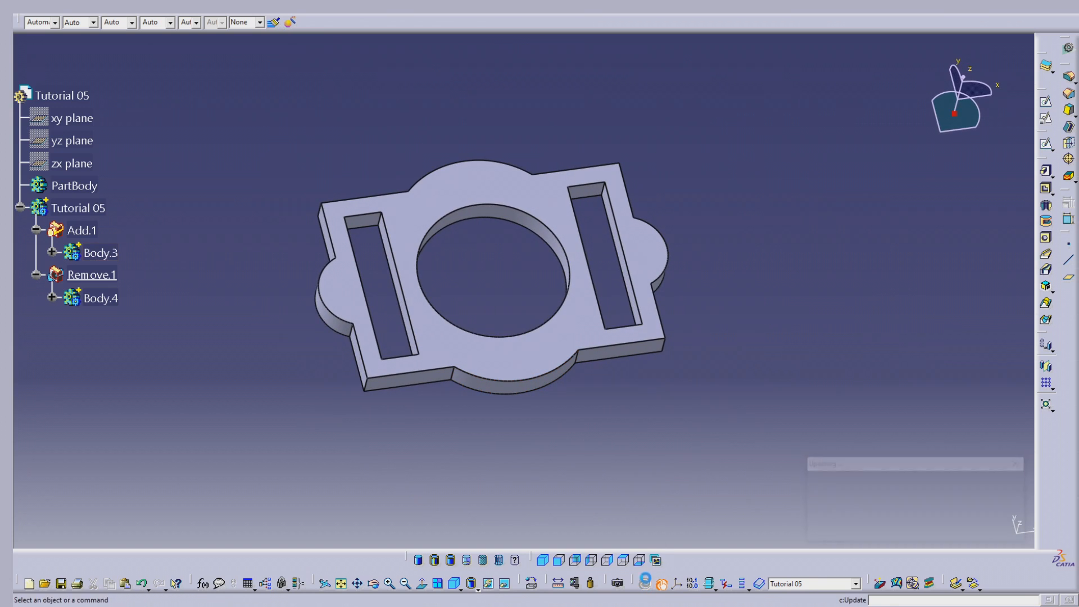
Collapse the Tutorial 05 body in the tree, colour the whole body green and show it in isometric view
left_click(20, 207)
left_click(79, 208)
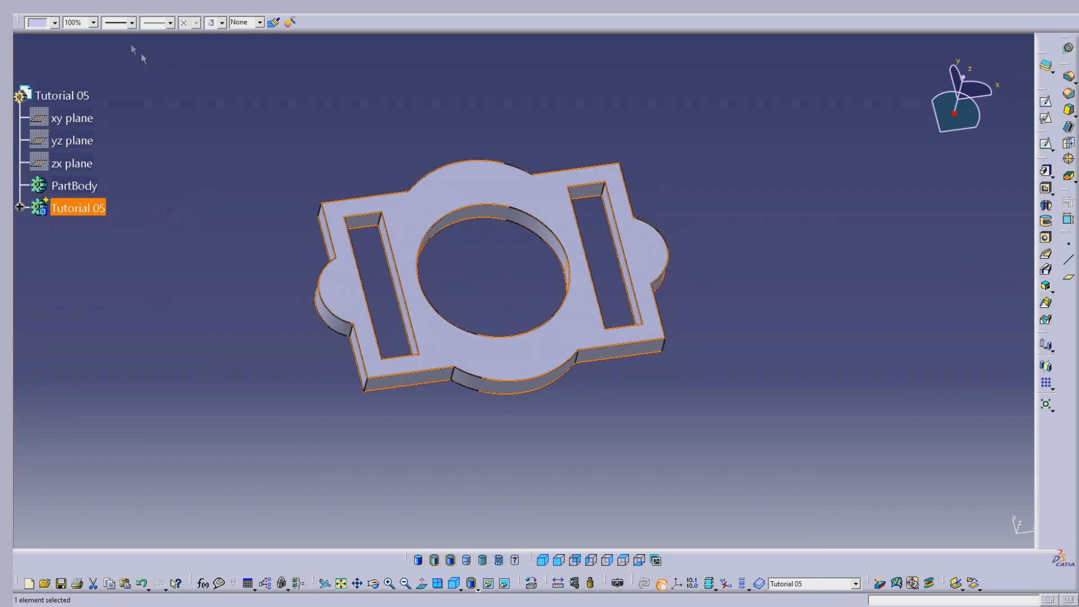
left_click(54, 23)
left_click(50, 60)
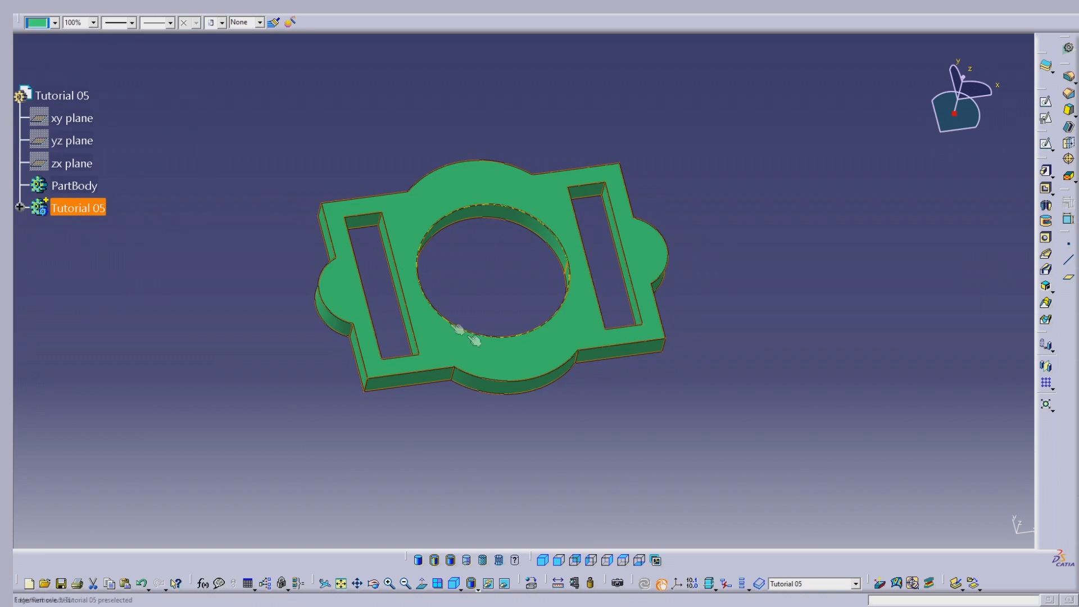
left_click(543, 560)
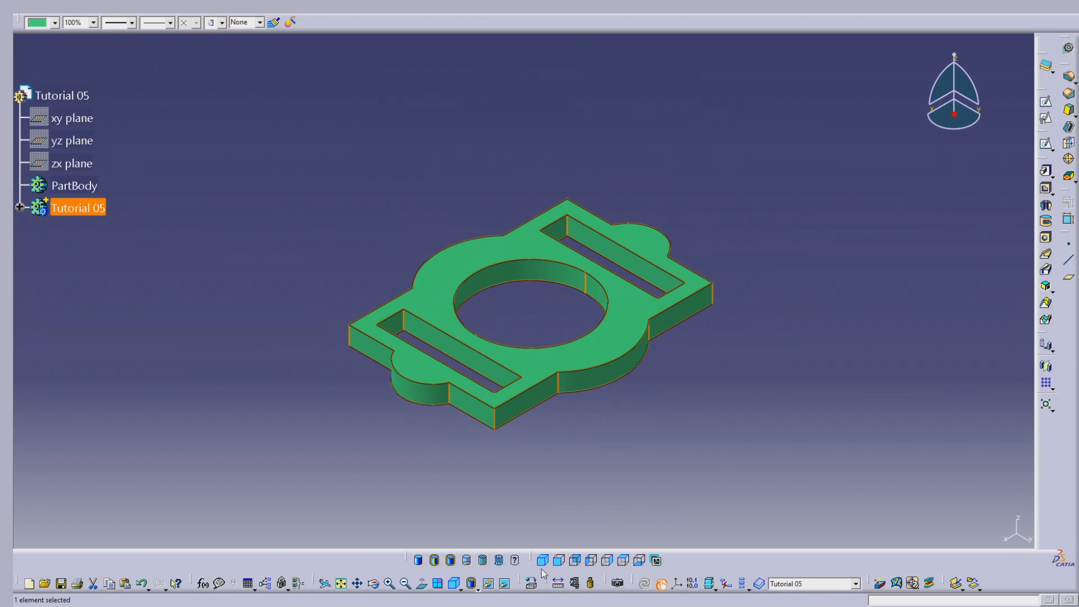
left_click(667, 473)
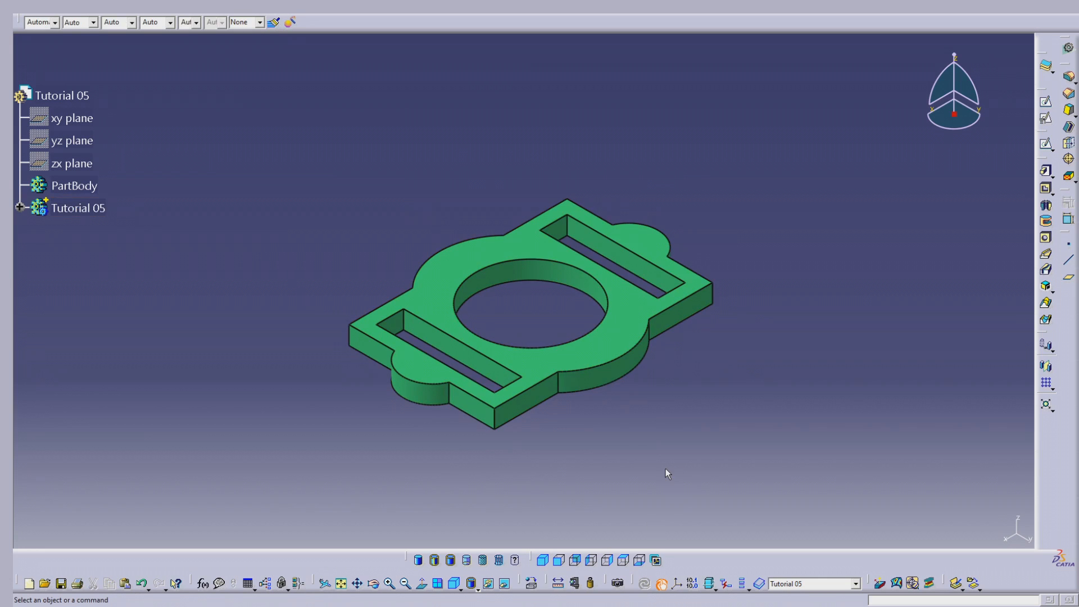